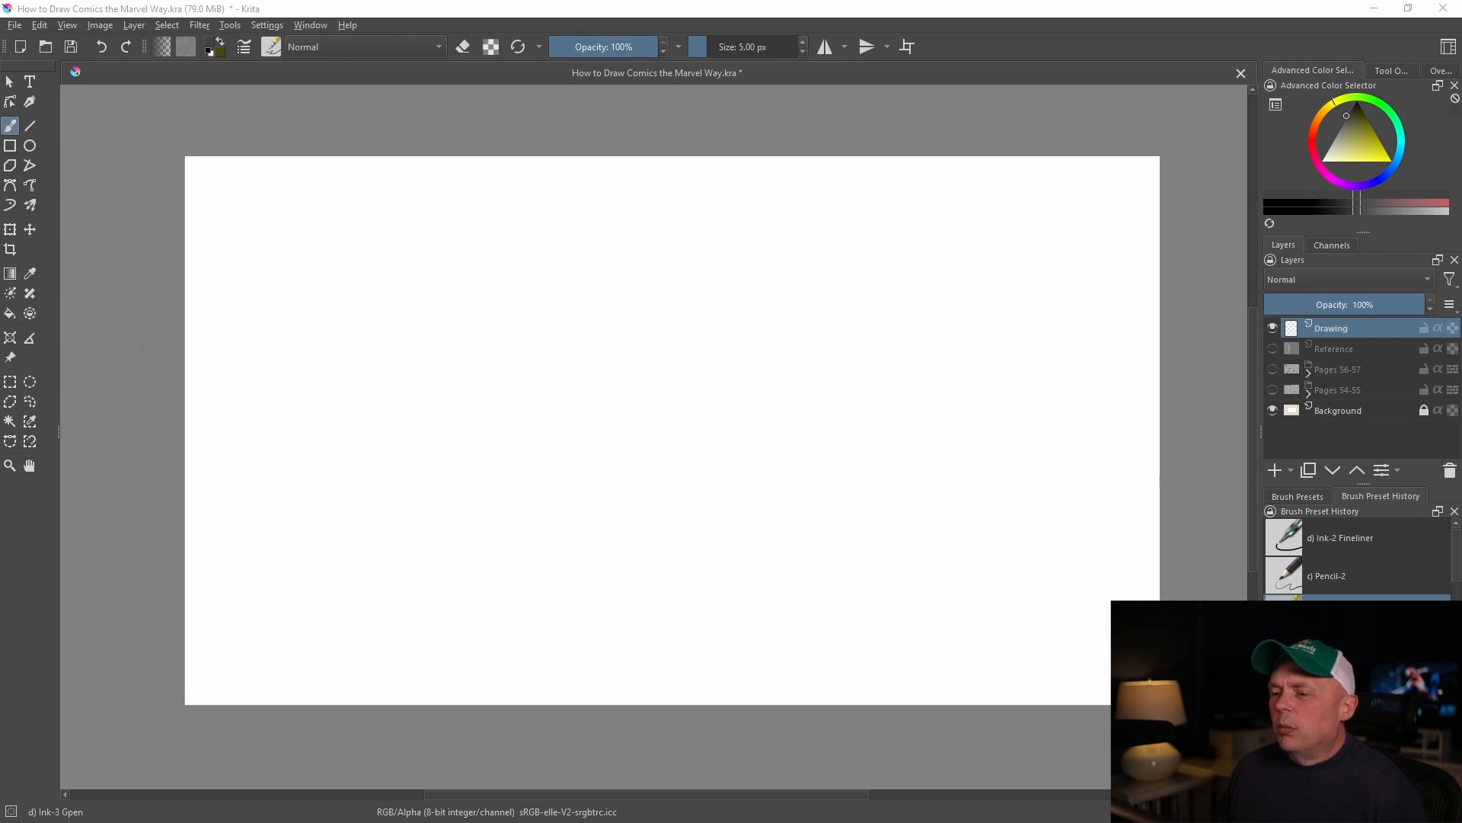
Show the Pages 54-55 layer and examine its stages of building the Iron Man and Spider-Man figures from stick figures and cylinders
left_click(20, 27)
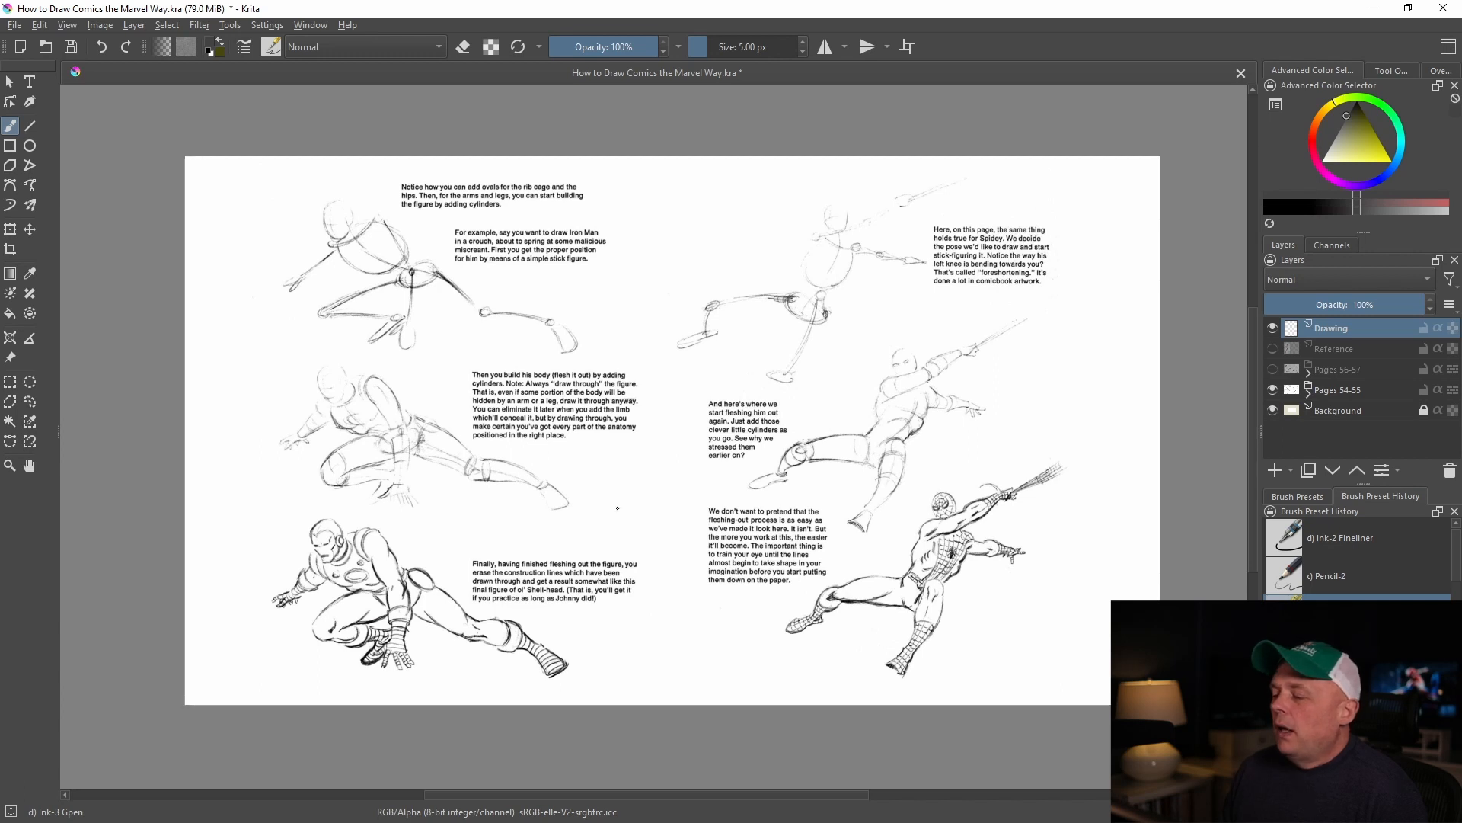
scroll(435, 685, "up", 1)
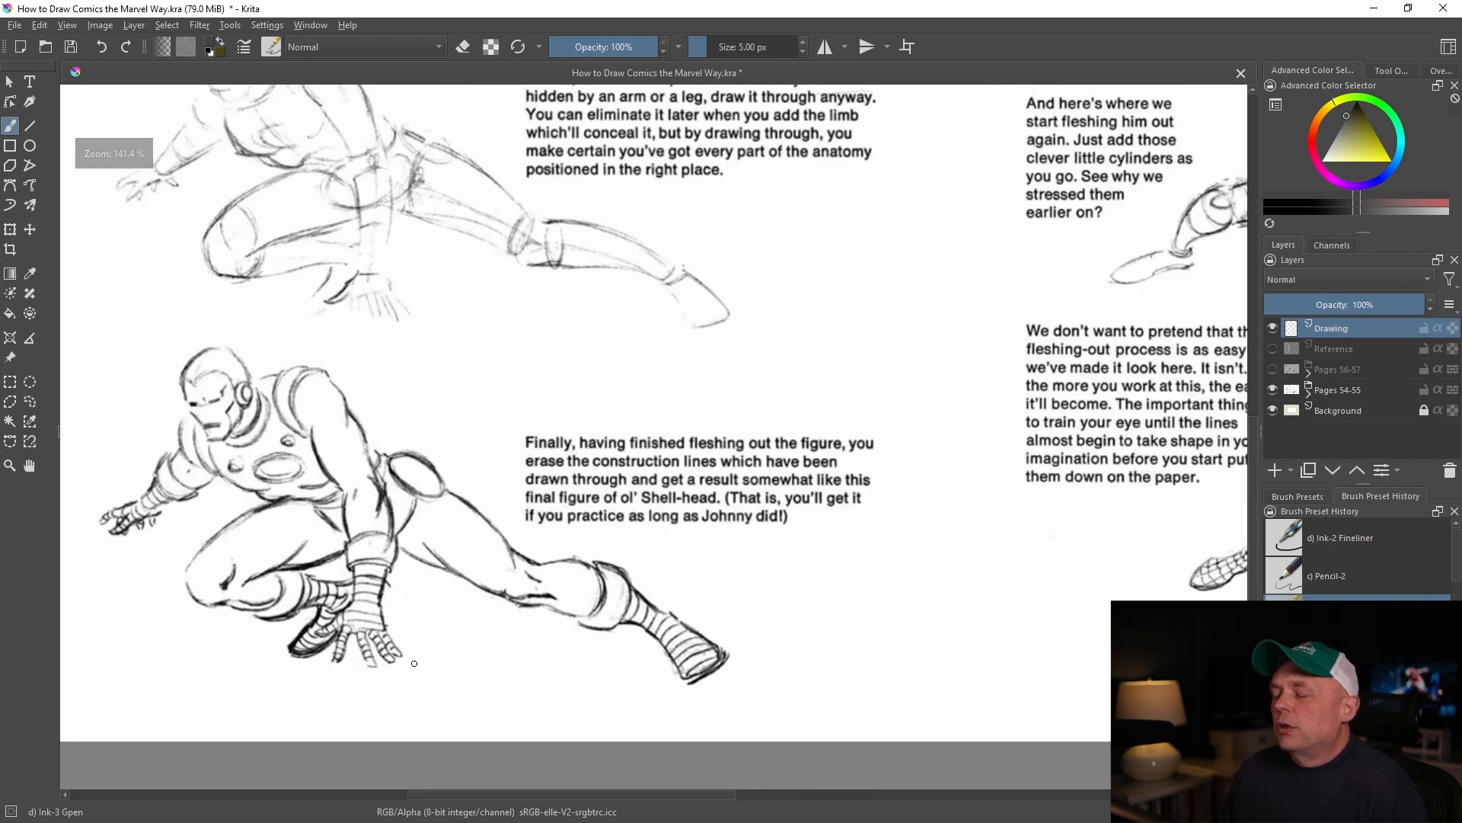
scroll(411, 654, "up", 1)
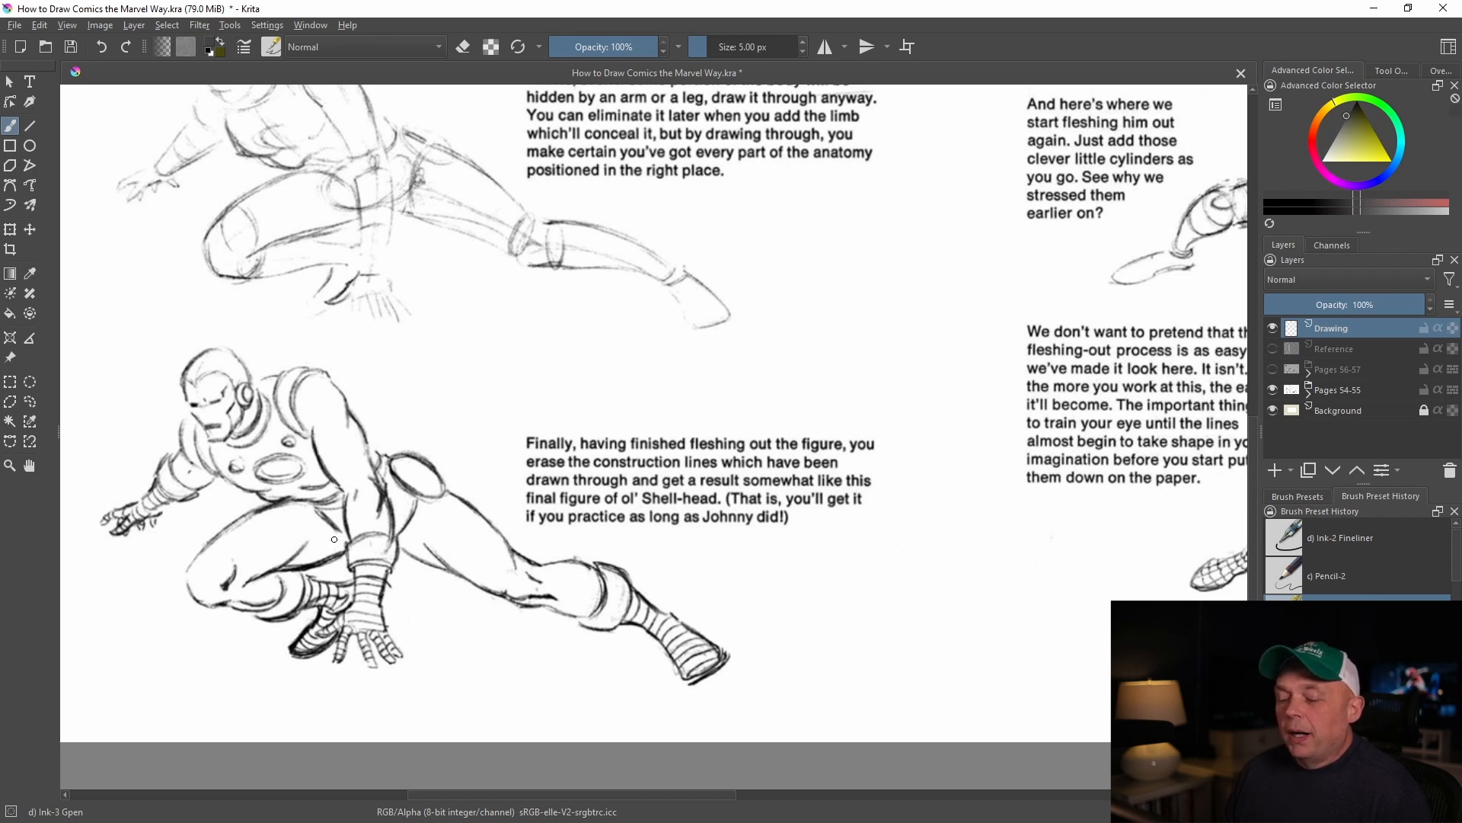
scroll(334, 538, "down", 1)
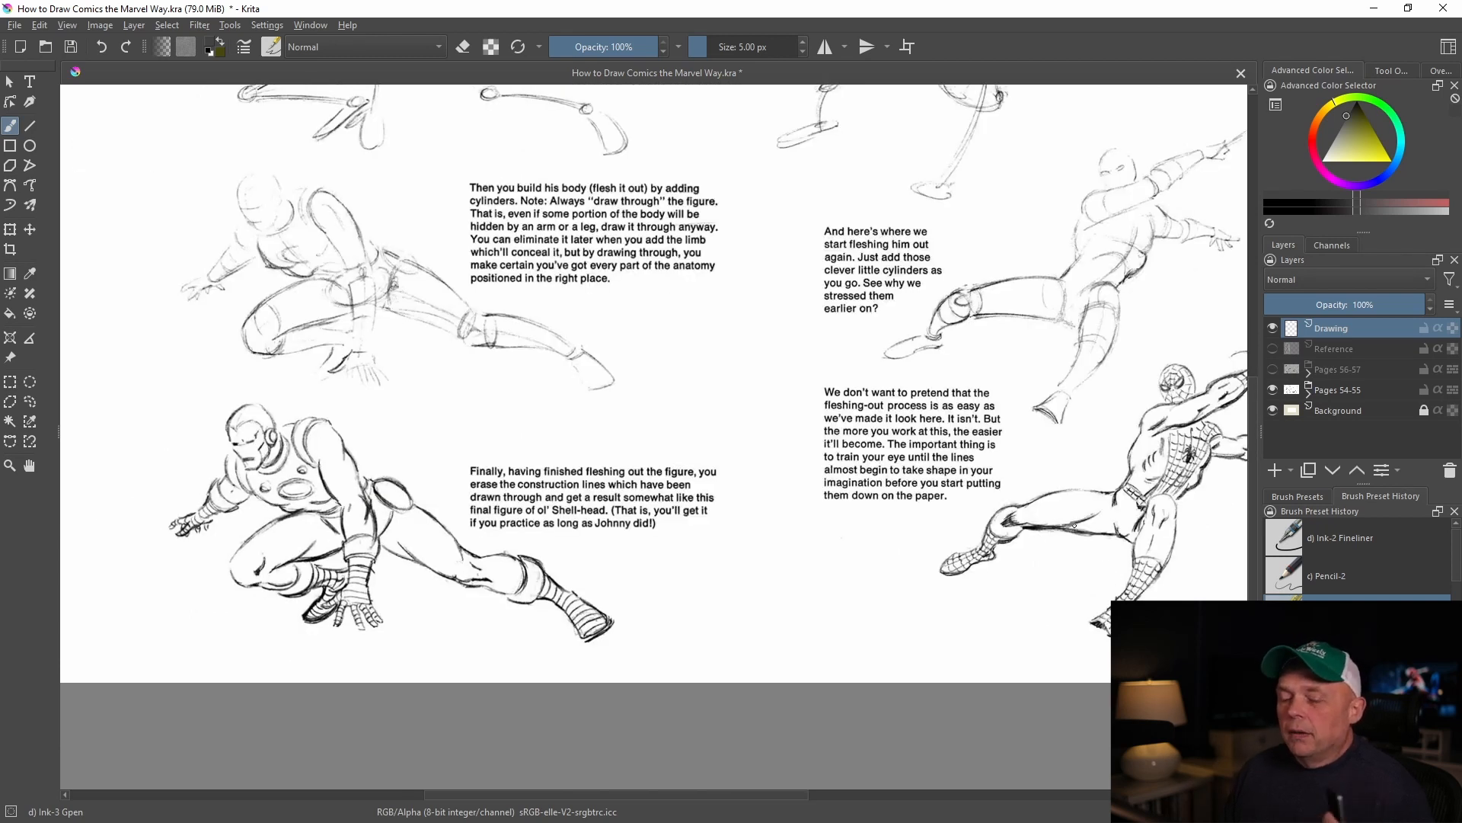
scroll(826, 519, "up", 4)
scroll(826, 520, "down", 3)
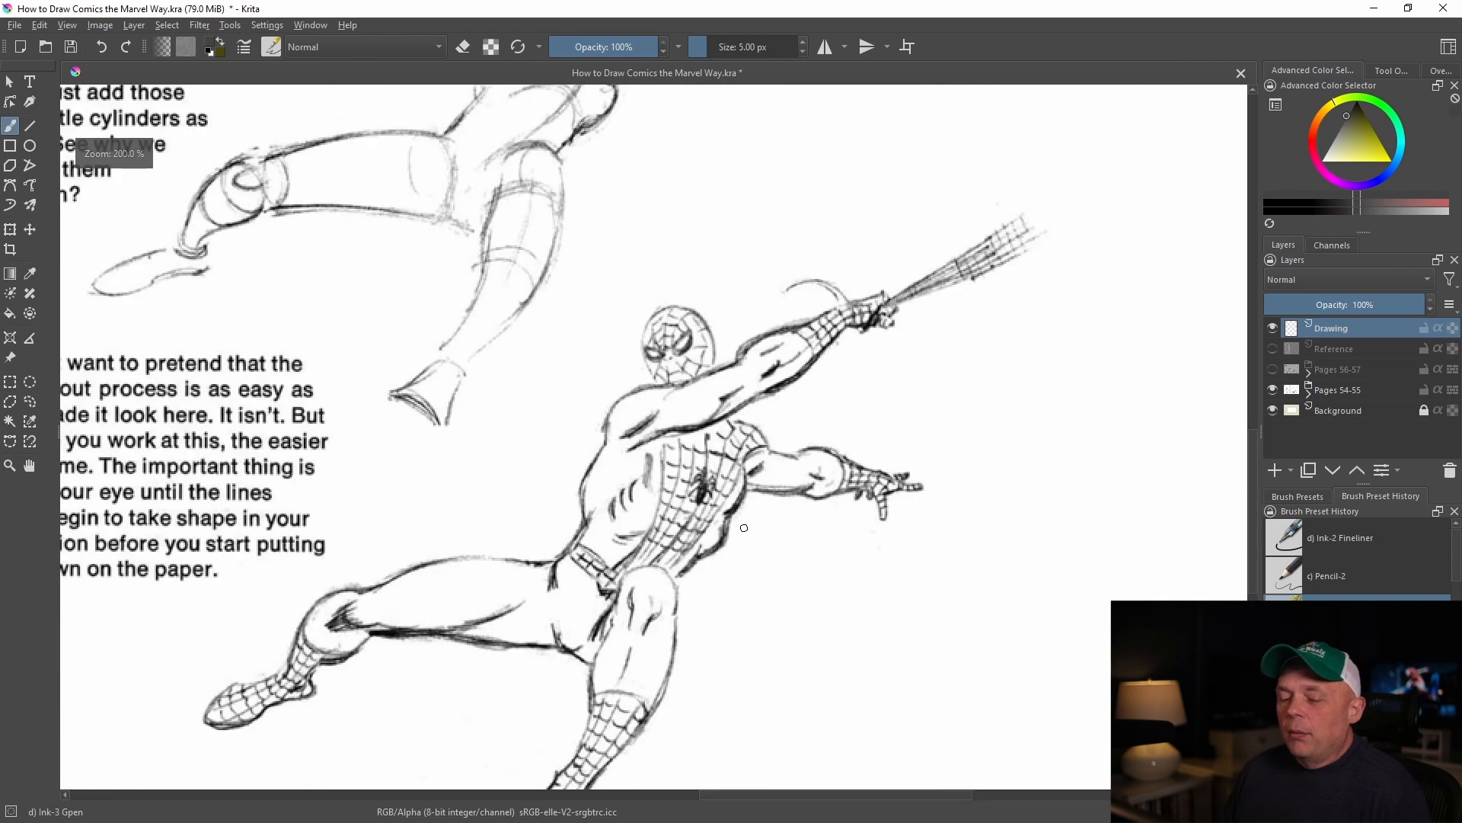
scroll(687, 447, "up", 1)
scroll(688, 447, "down", 5)
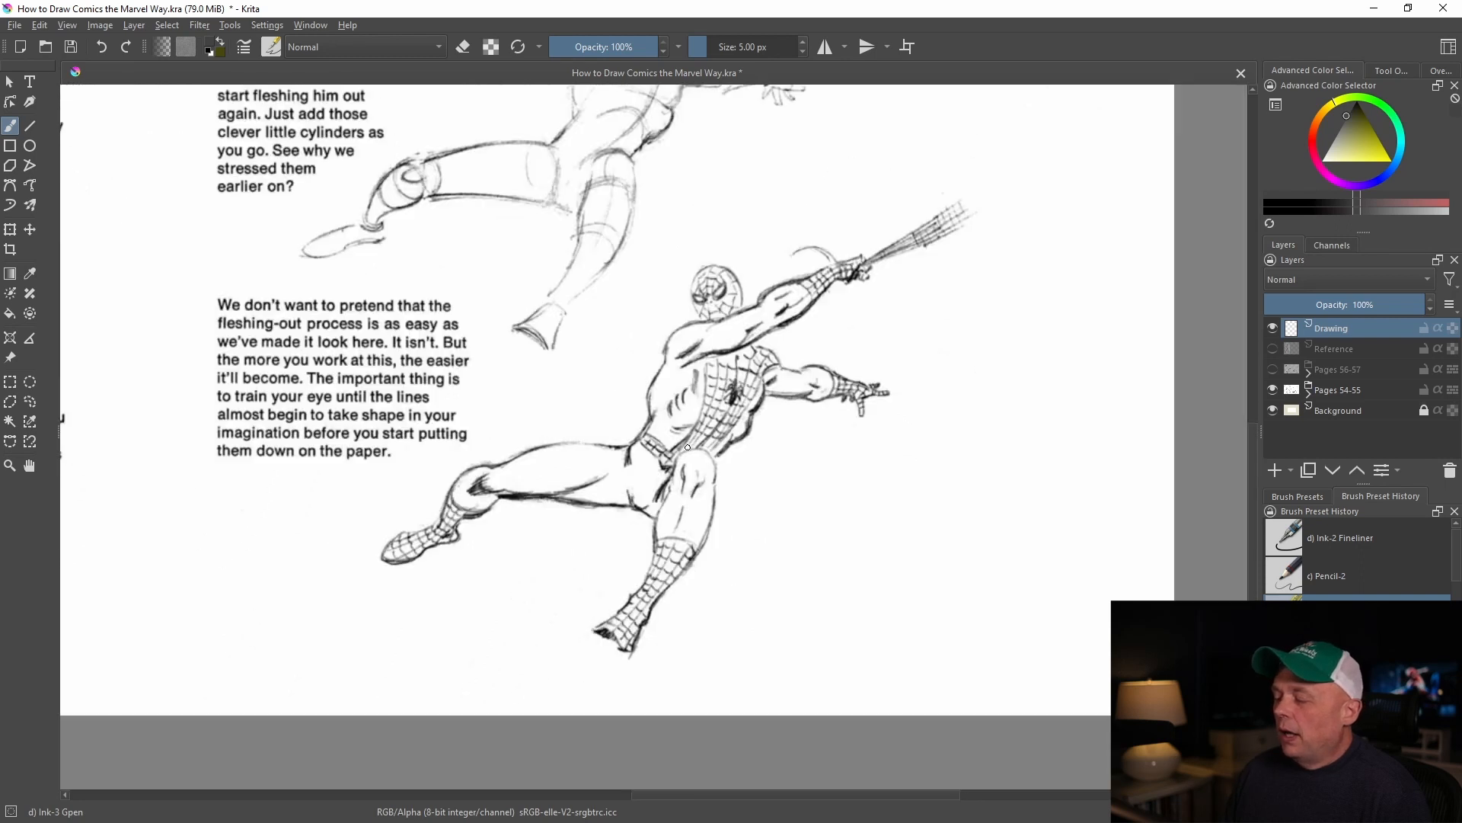
scroll(811, 541, "down", 2)
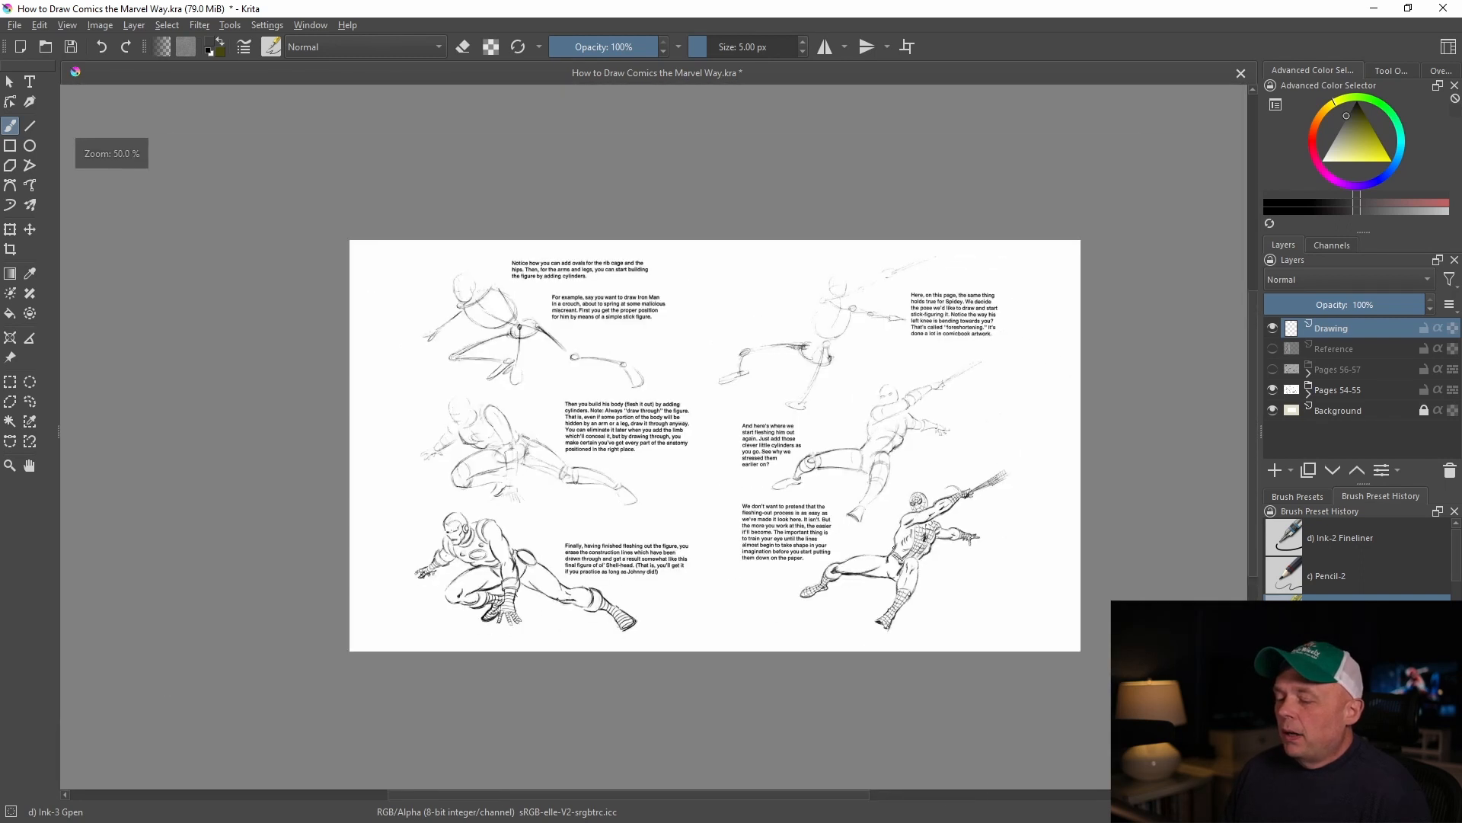
scroll(811, 541, "up", 1)
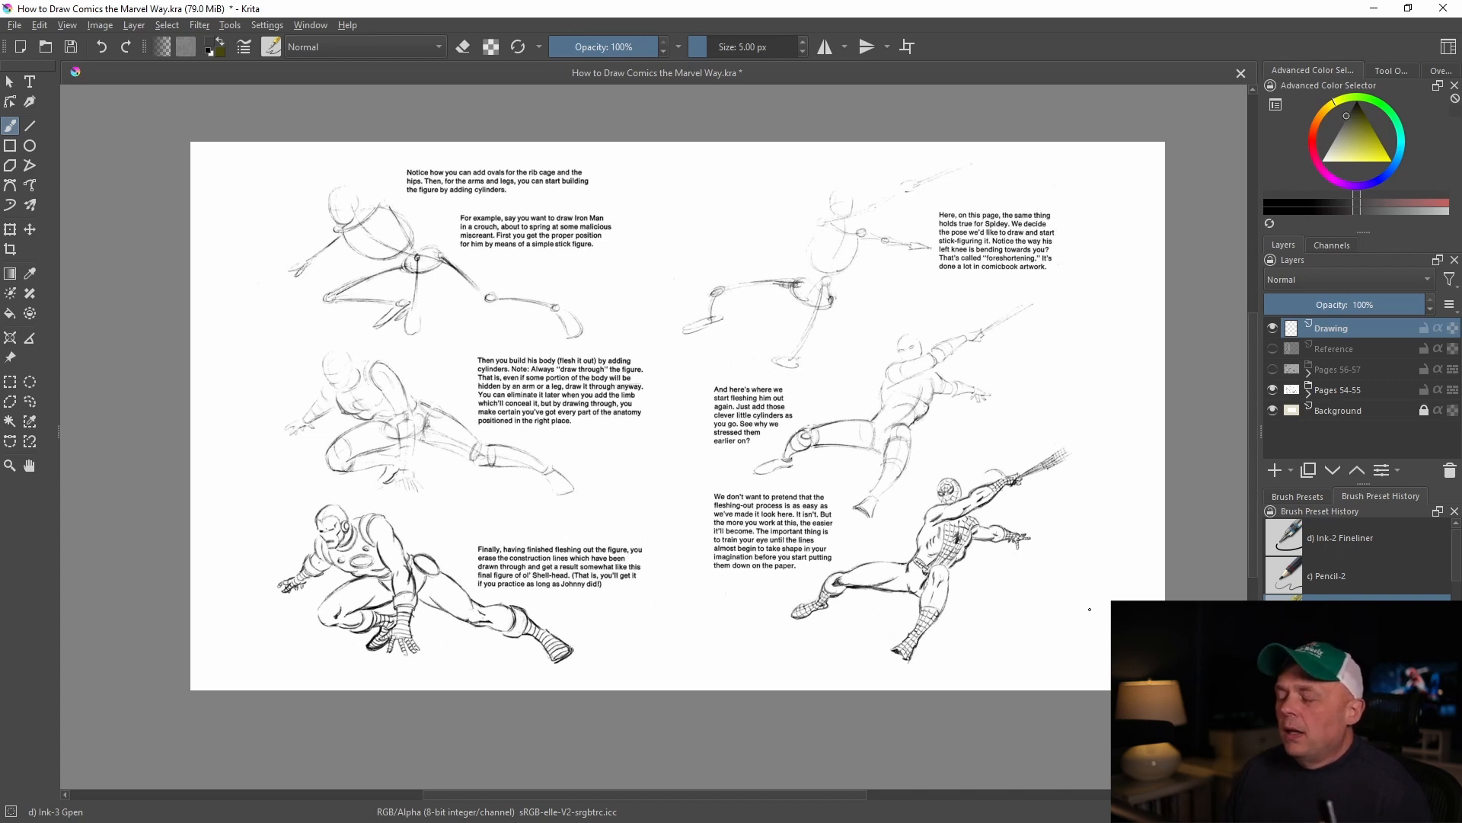
Hide the Pages 54-55 layer, show Pages 56-57 instead, and examine its scribbled figure construction examples
left_click(1272, 390)
left_click(1272, 370)
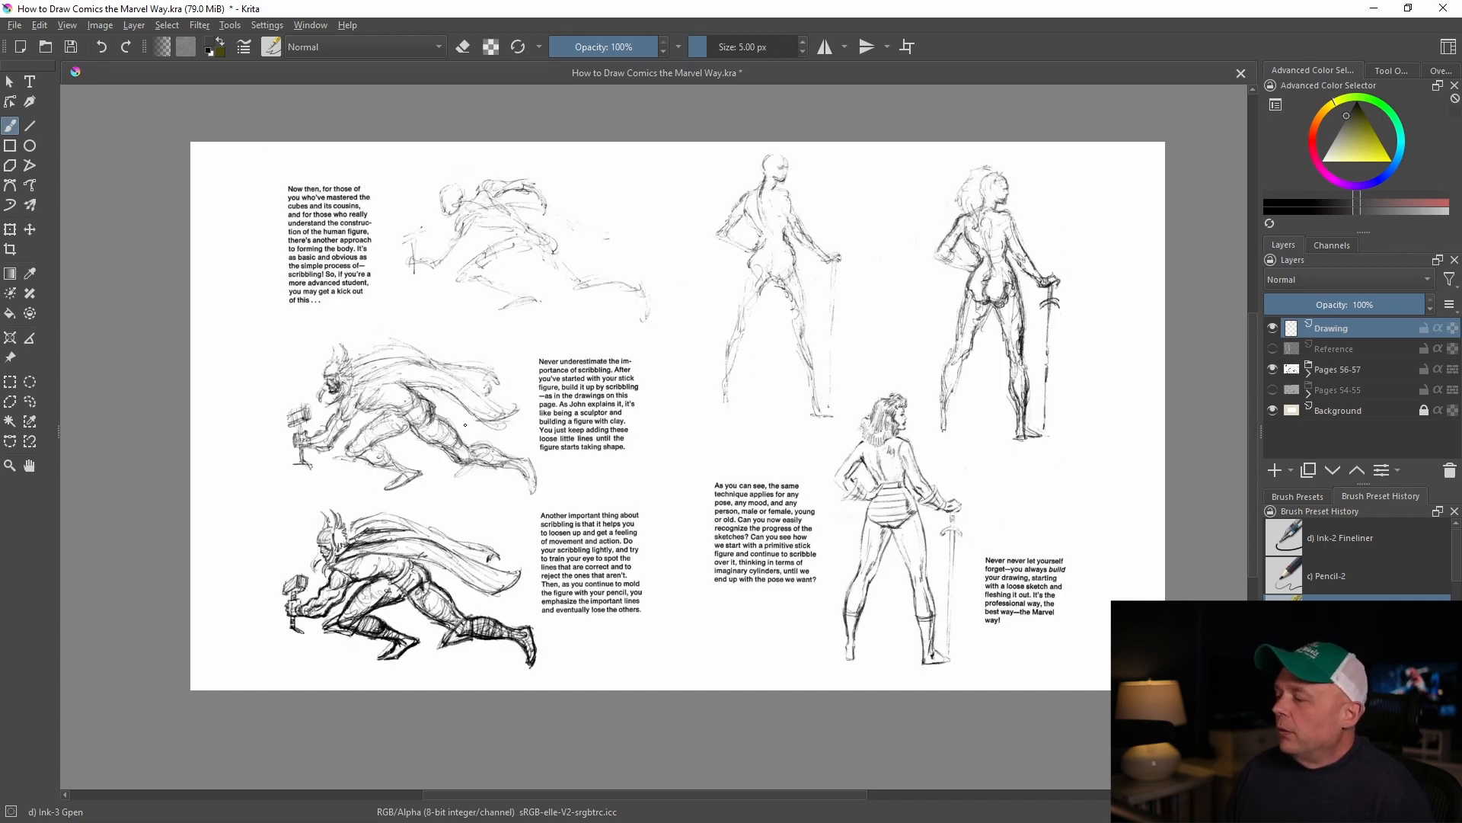
scroll(389, 360, "up", 2)
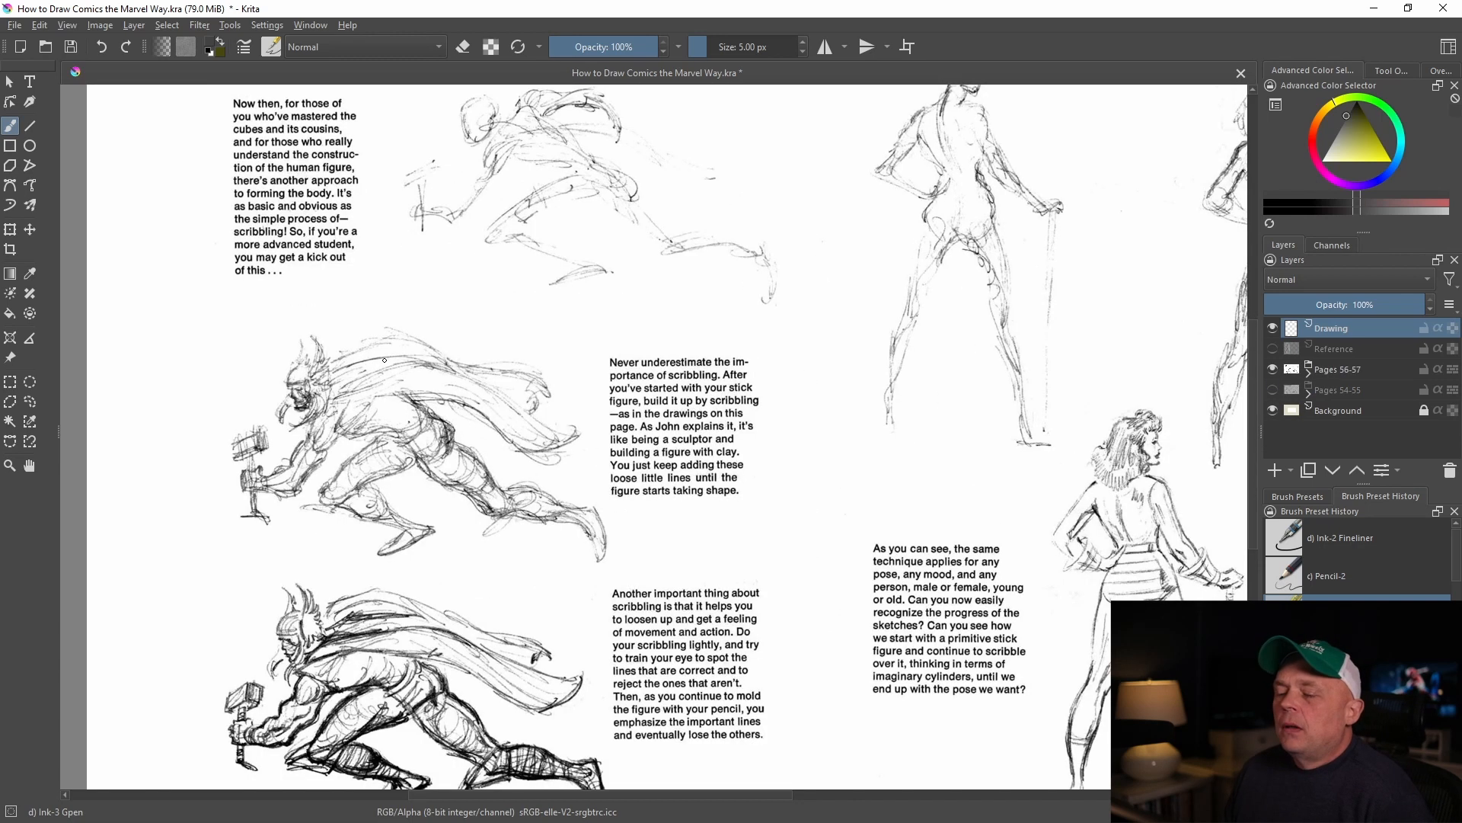
scroll(384, 361, "down", 2)
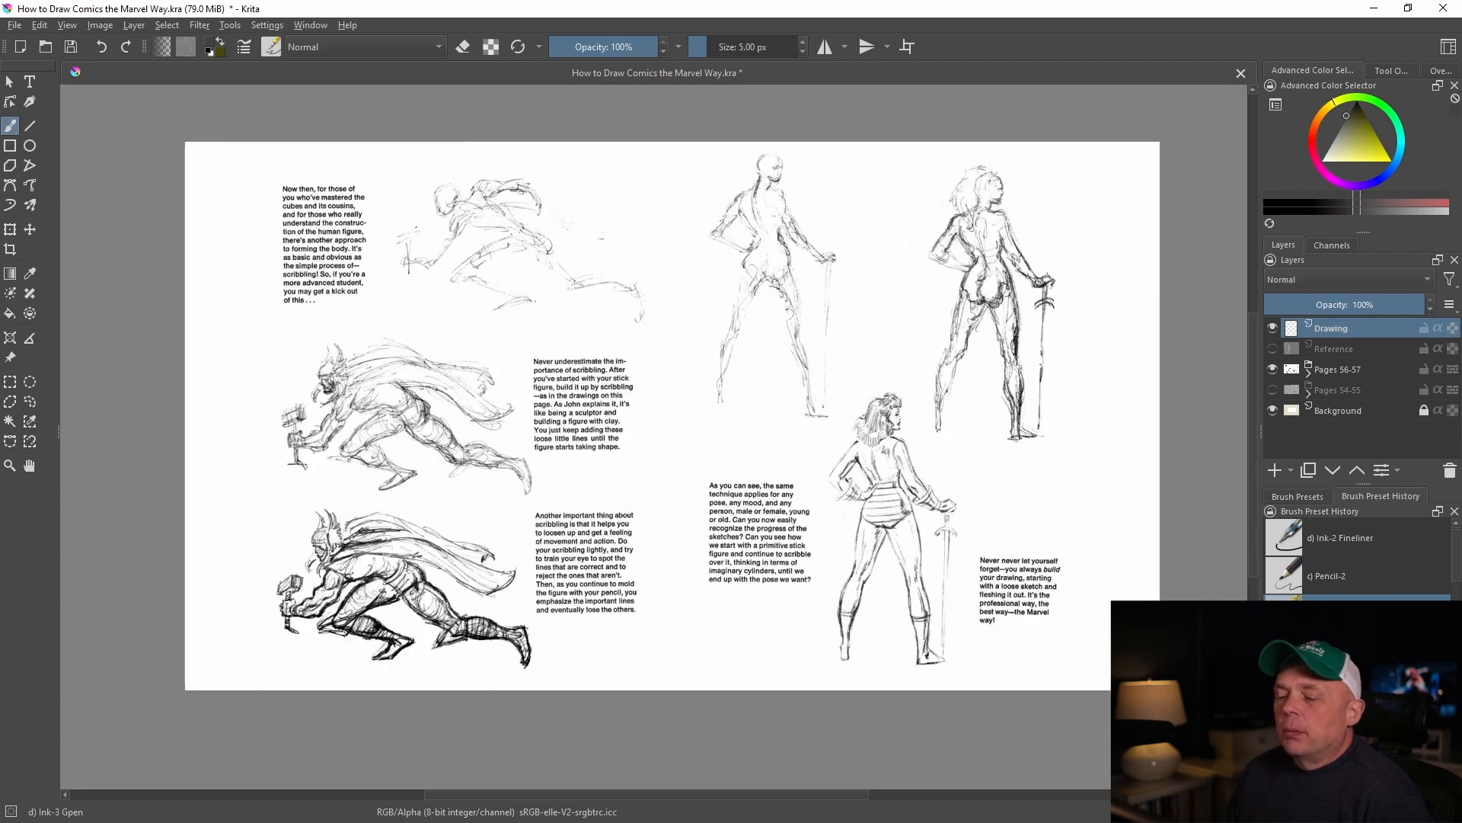
scroll(525, 244, "up", 2)
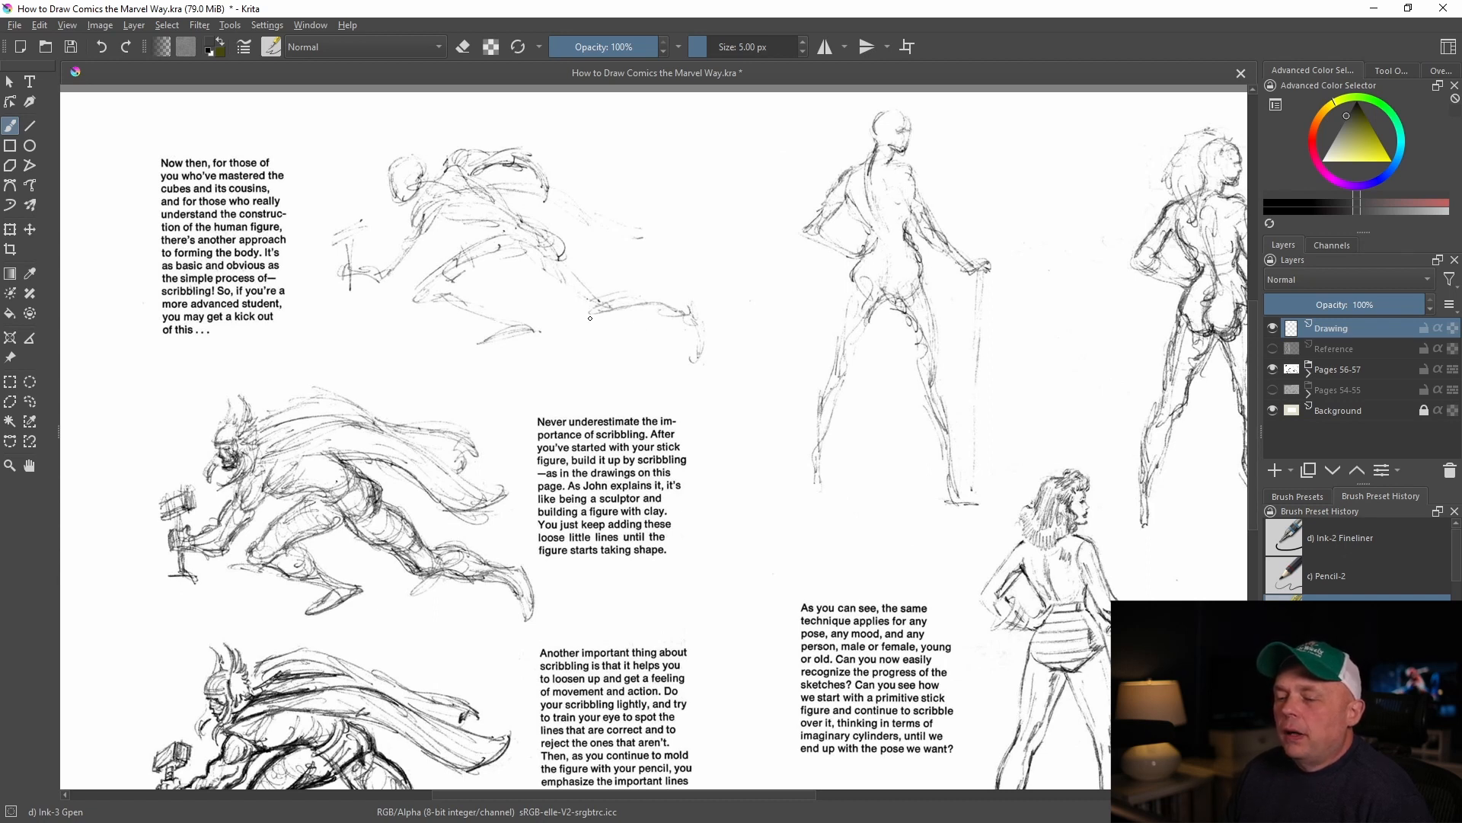
left_click_drag(319, 505, 314, 348)
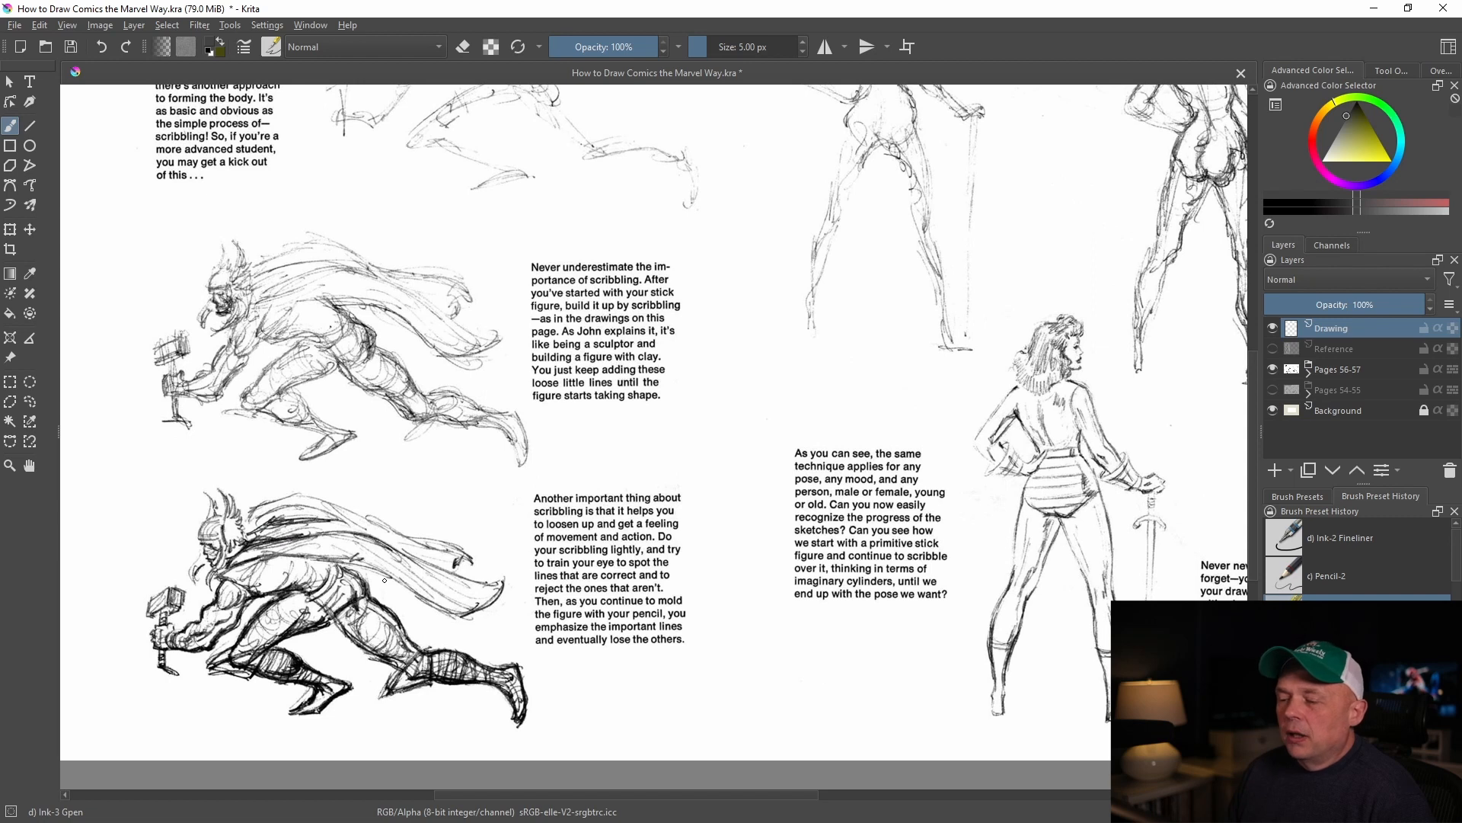
scroll(217, 406, "down", 1)
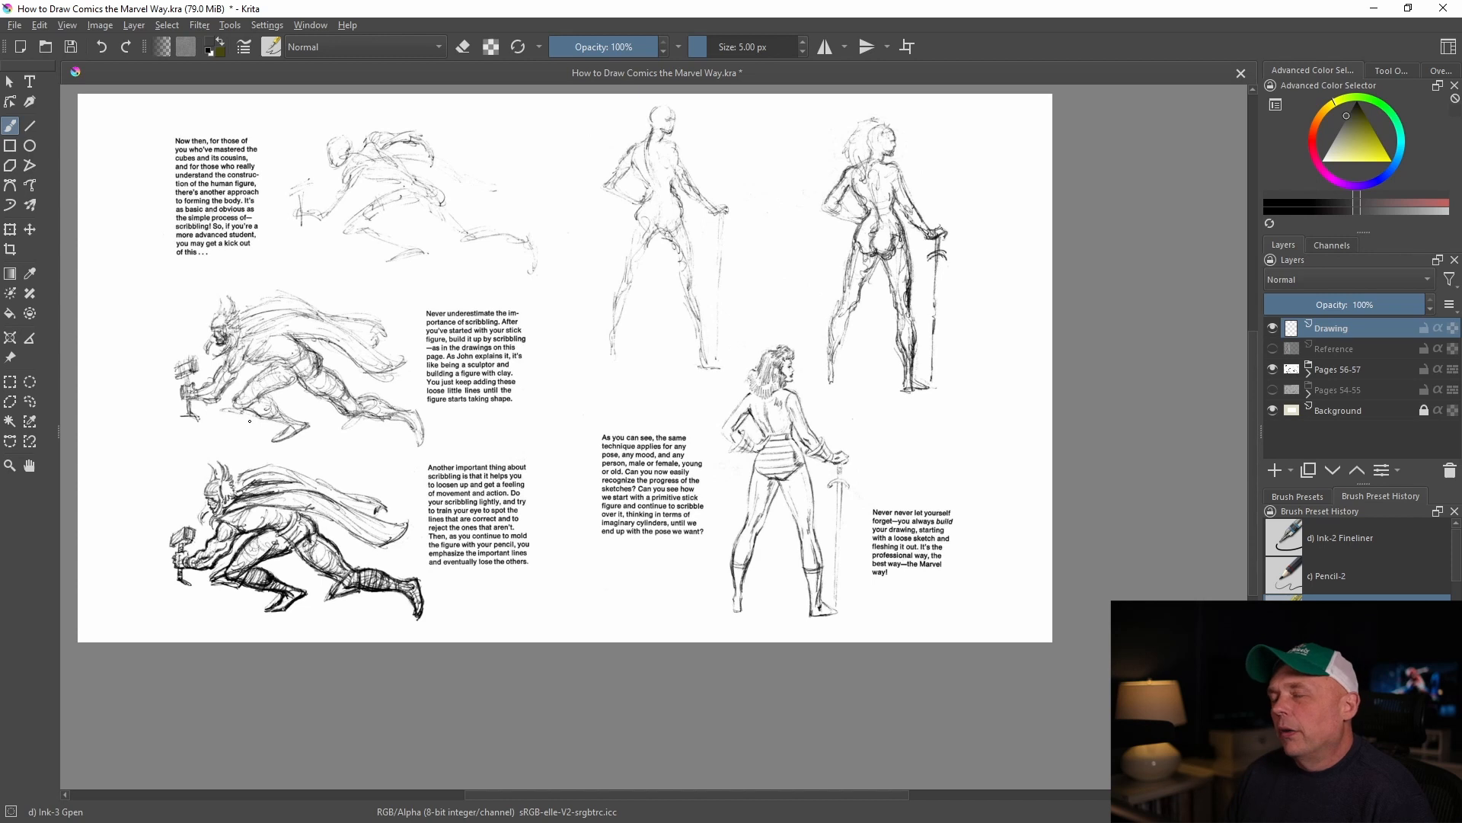
Hide the Pages 56-57 layer, show the Reference layer, and examine the model's pose in the photo
left_click(1273, 369)
left_click(1272, 349)
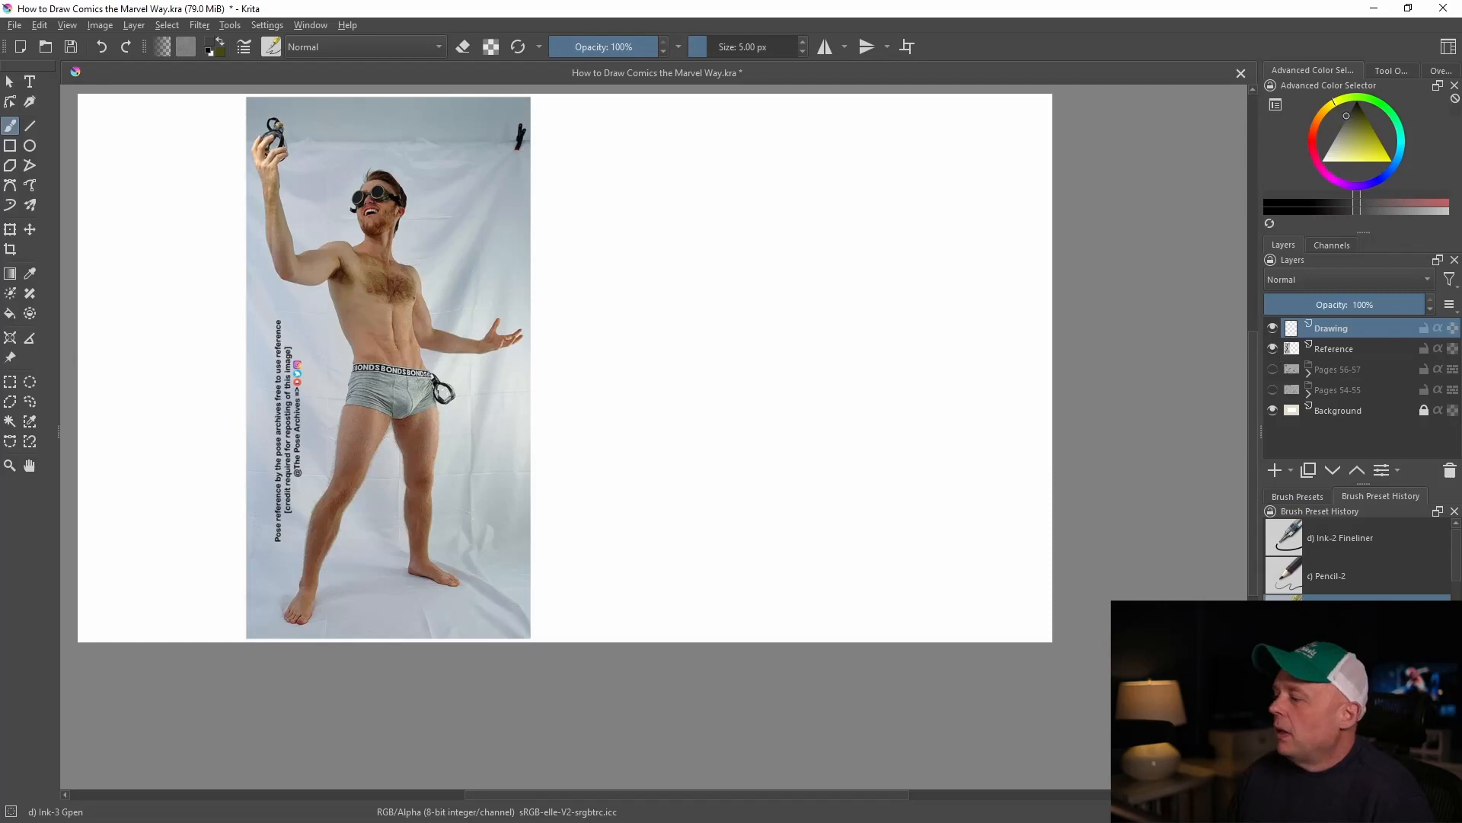
scroll(281, 254, "up", 2)
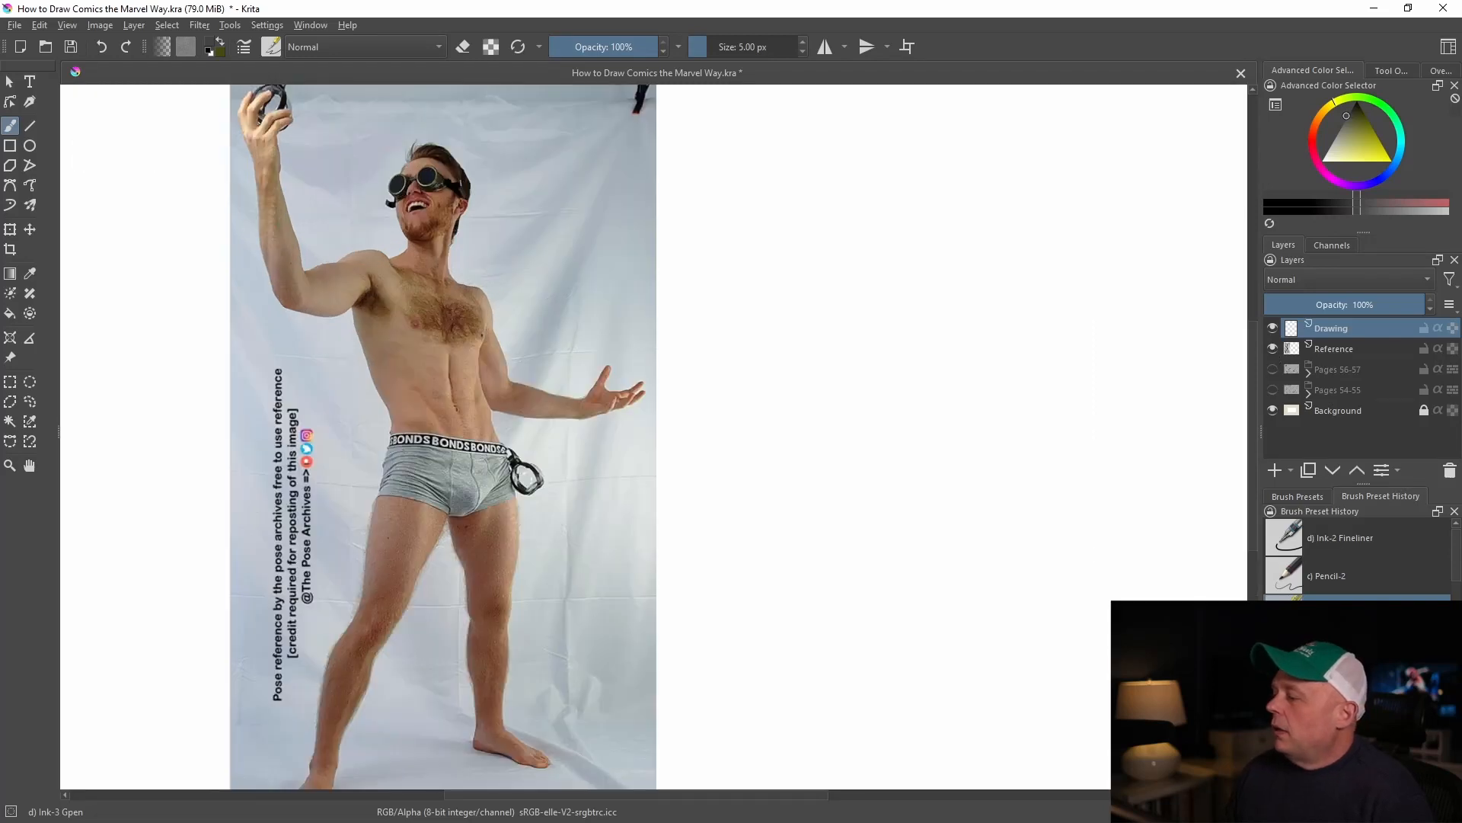
scroll(539, 326, "down", 2)
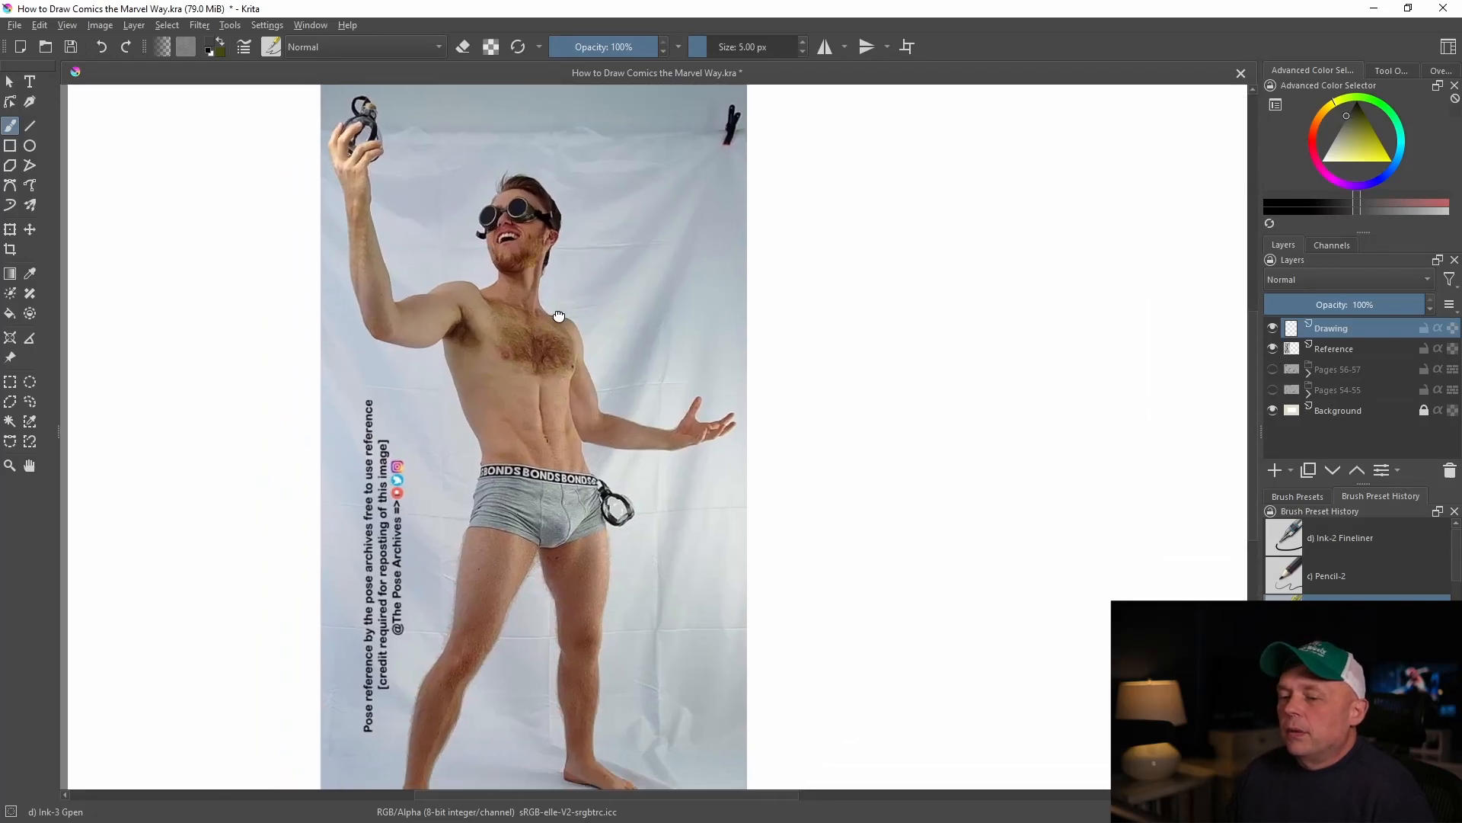
scroll(552, 313, "up", 2)
left_click_drag(541, 326, 508, 278)
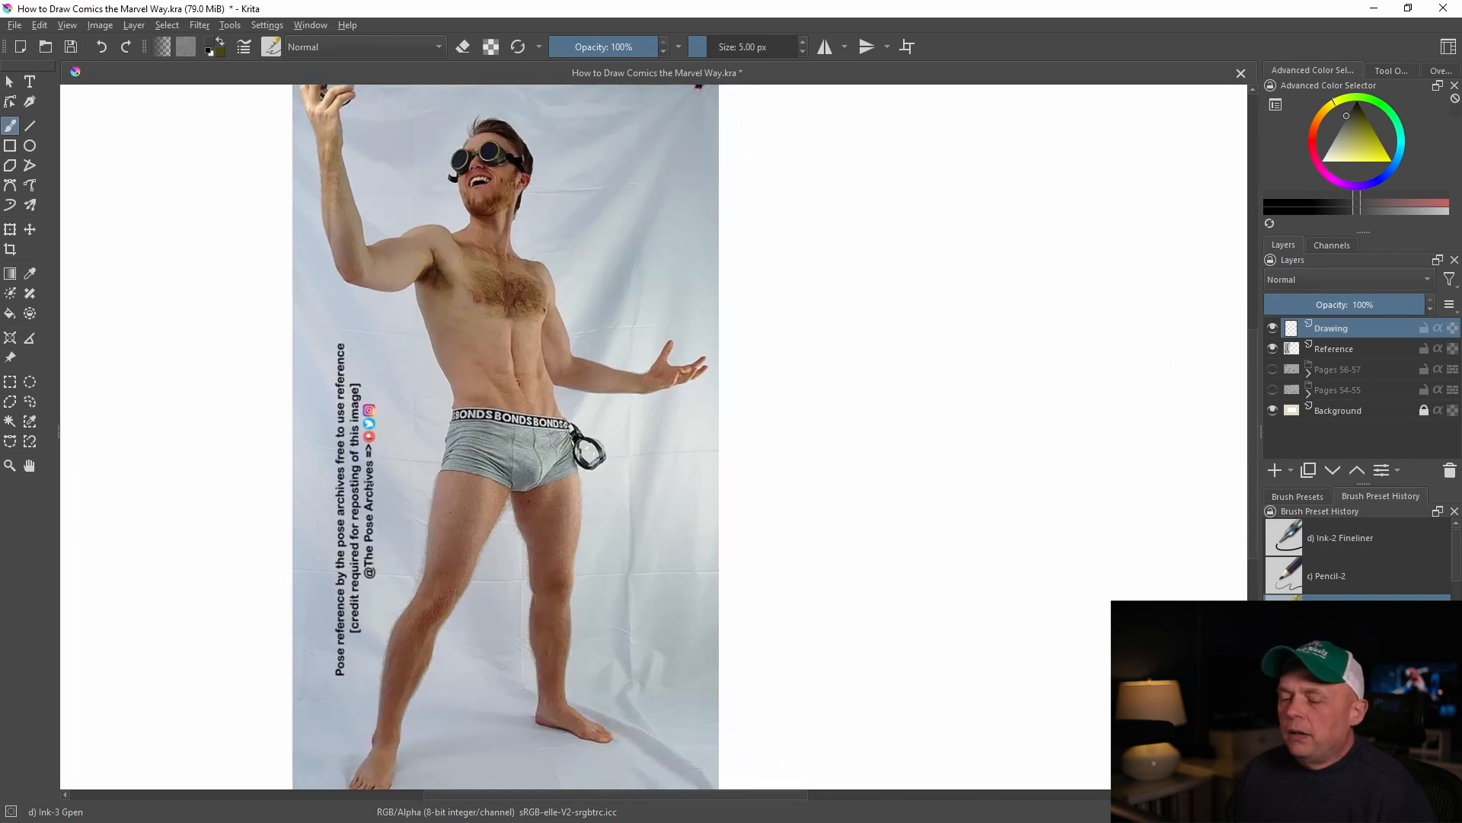
scroll(370, 486, "down", 1)
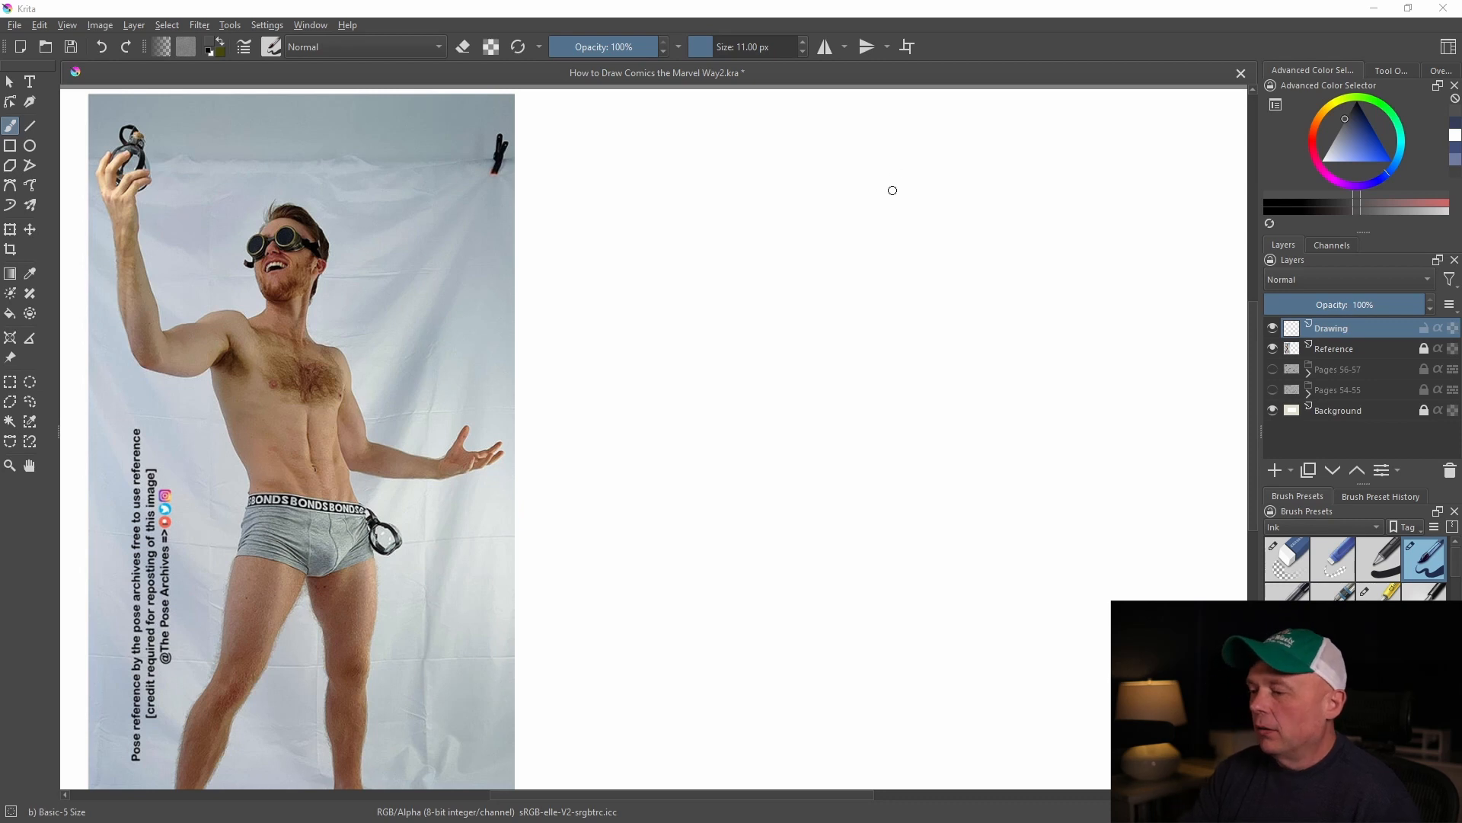
Set the brush size to 8 px and sketch the head's oval outline on the Drawing layer beside the reference photo
key("bracketleft")
key("bracketleft")
key("bracketleft")
mouse_move(855, 192)
left_mouse_down()
mouse_move(895, 188)
mouse_move(838, 213)
mouse_move(843, 262)
mouse_move(910, 208)
mouse_move(913, 250)
left_mouse_up()
mouse_move(829, 217)
left_mouse_down()
mouse_move(891, 176)
mouse_move(842, 274)
mouse_move(864, 283)
left_mouse_up()
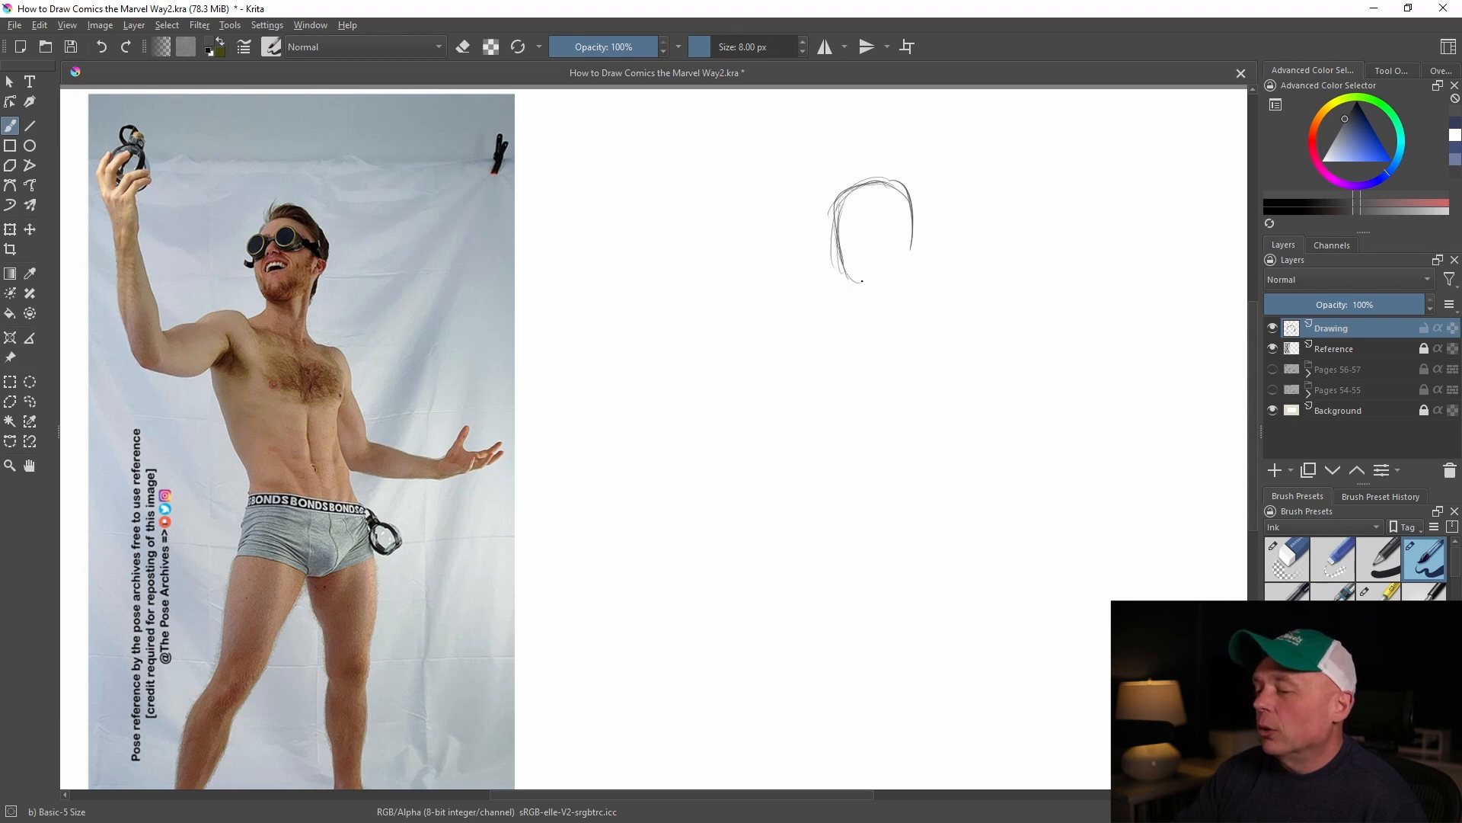
mouse_move(829, 221)
left_mouse_down()
mouse_move(841, 281)
mouse_move(864, 286)
mouse_move(899, 276)
mouse_move(911, 229)
mouse_move(908, 280)
left_mouse_up()
mouse_move(893, 185)
left_mouse_down()
mouse_move(907, 279)
mouse_move(902, 198)
mouse_move(849, 183)
mouse_move(833, 218)
mouse_move(869, 304)
left_mouse_up()
Add the ear and the face's vertical centre line and curved brow guideline to the head
left_click_drag(854, 199, 871, 295)
mouse_move(836, 215)
left_mouse_down()
mouse_move(886, 206)
mouse_move(918, 239)
left_mouse_up()
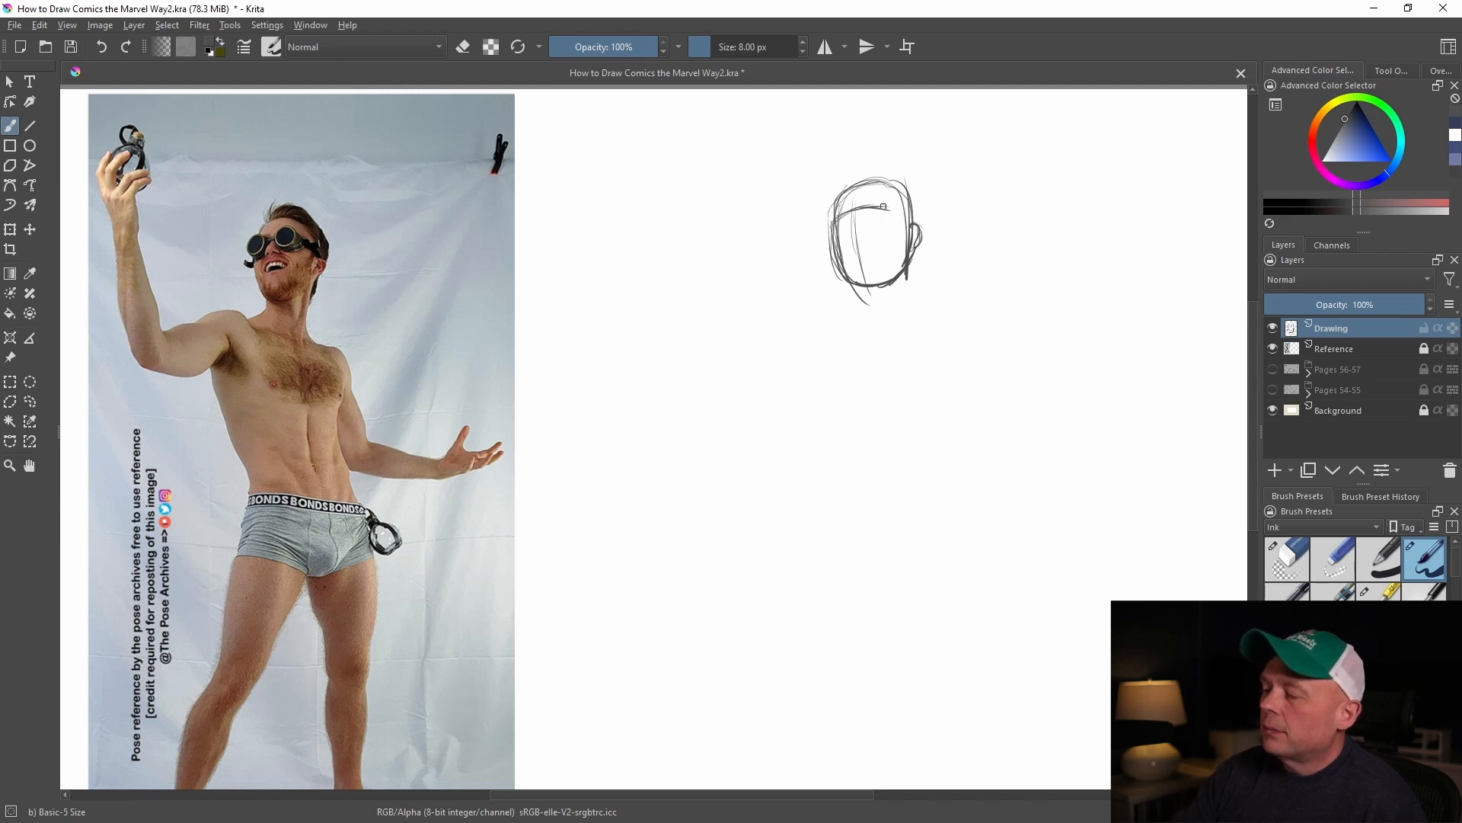
left_click_drag(857, 227, 864, 283)
Sketch the neck and both shoulders below the head, with collarbones and a vertical chest centre line
mouse_move(837, 214)
left_mouse_down()
mouse_move(876, 291)
mouse_move(854, 319)
mouse_move(833, 308)
mouse_move(786, 321)
left_mouse_up()
left_click_drag(908, 272, 905, 326)
mouse_move(908, 271)
left_mouse_down()
mouse_move(923, 323)
mouse_move(945, 324)
mouse_move(978, 369)
mouse_move(979, 341)
left_mouse_up()
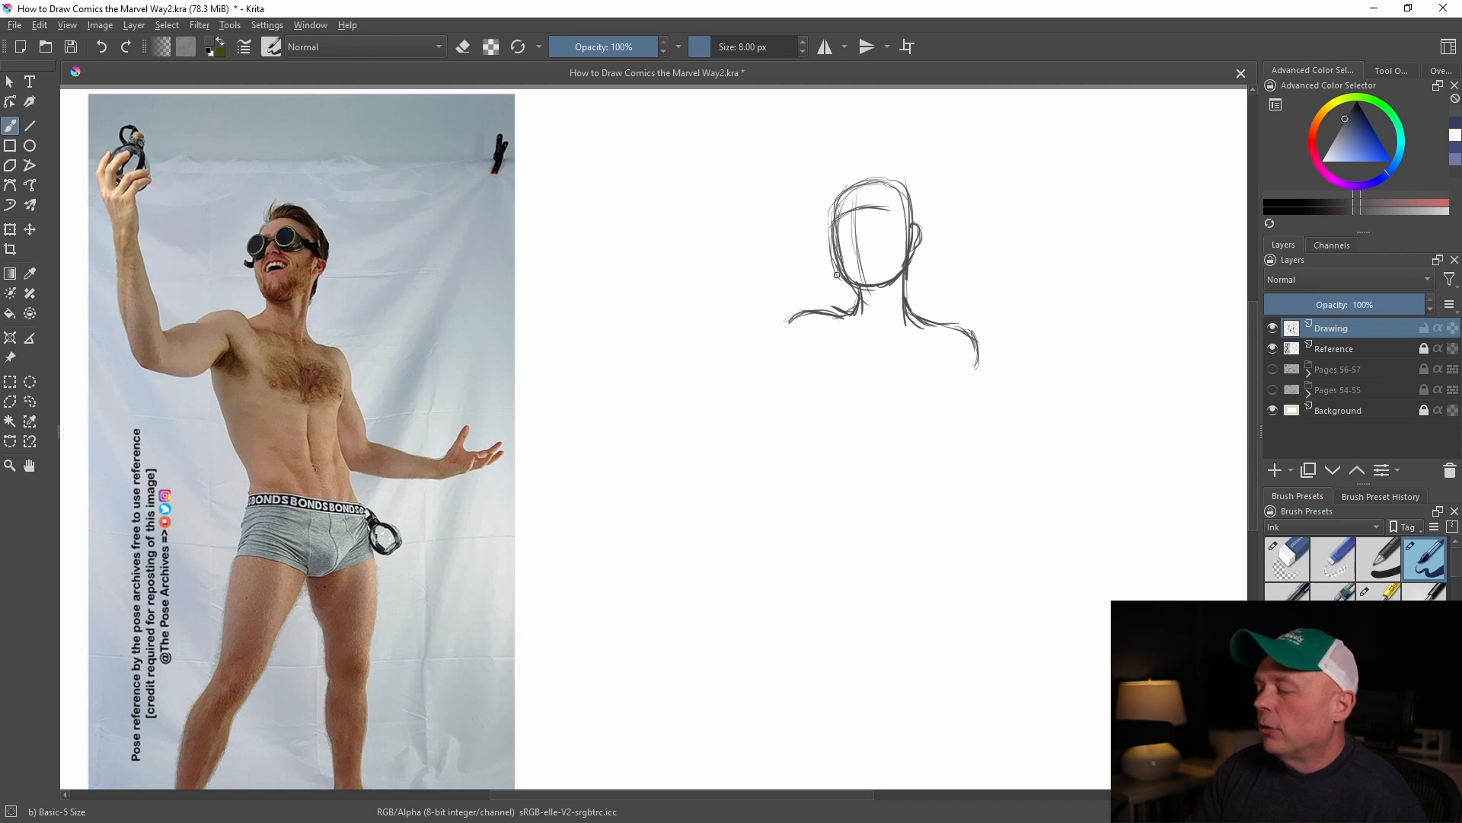
mouse_move(812, 311)
left_mouse_down()
mouse_move(757, 333)
mouse_move(802, 337)
left_mouse_up()
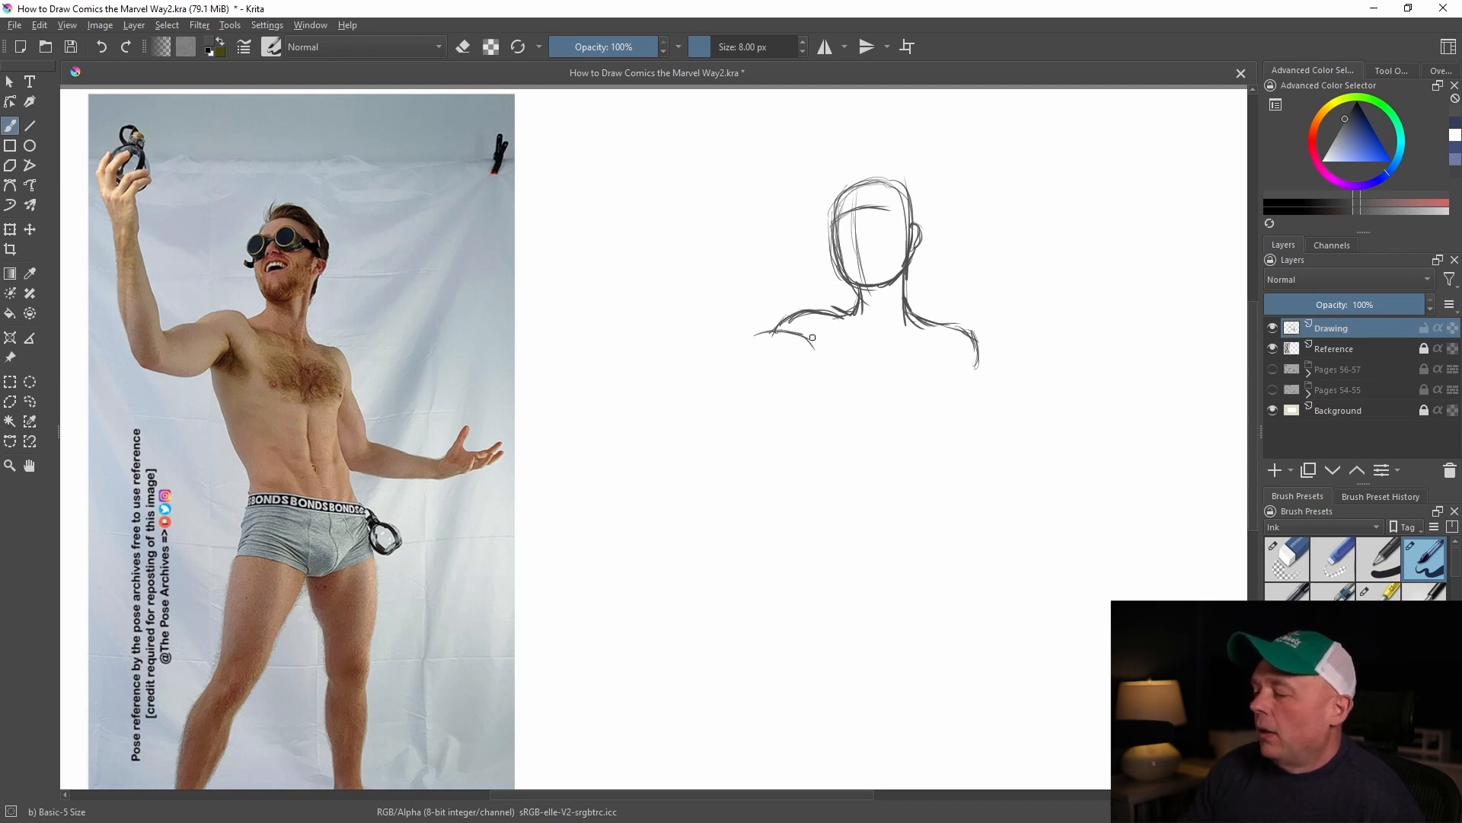
left_click_drag(842, 315, 862, 335)
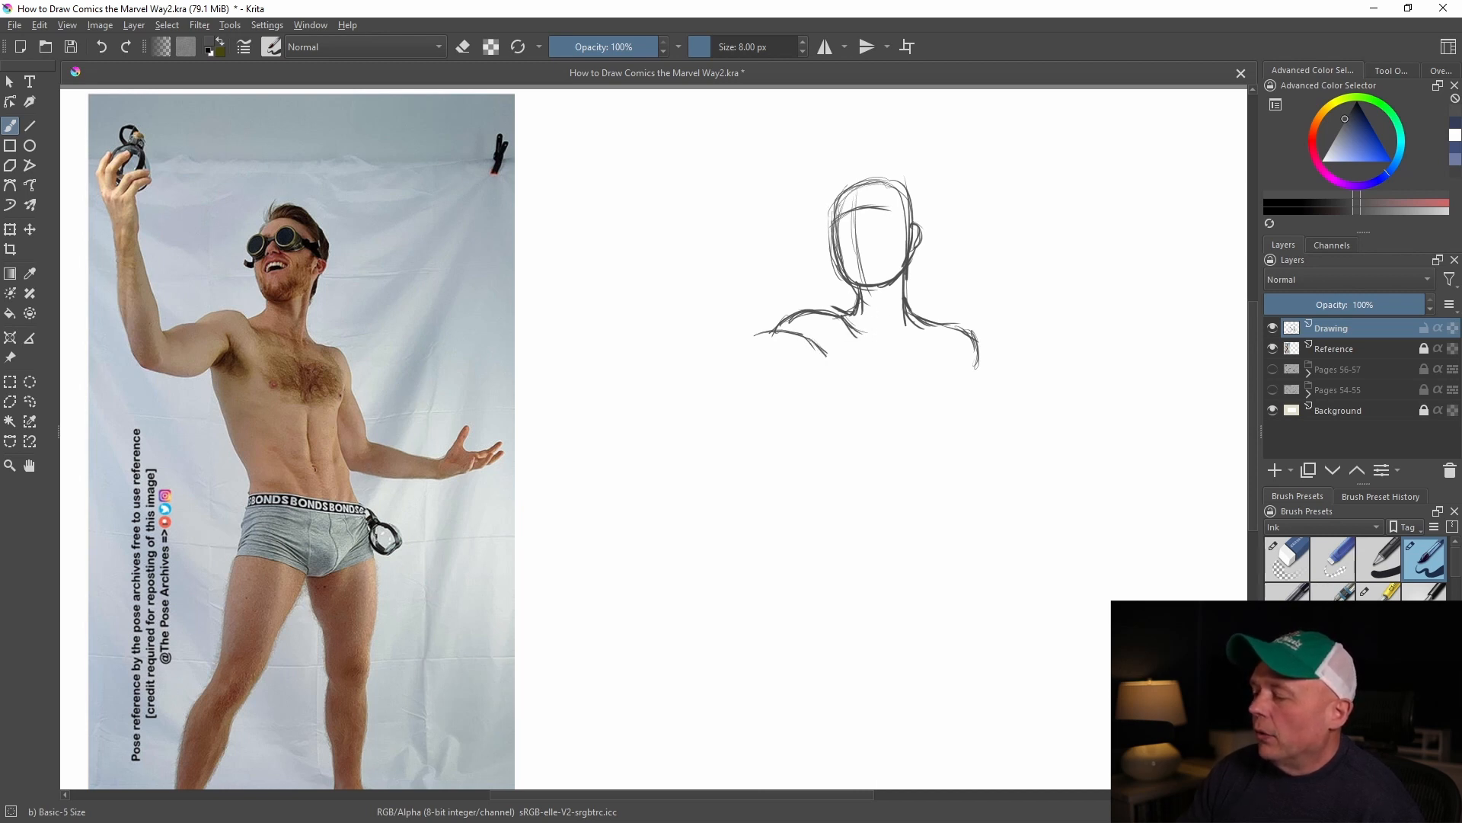
mouse_move(866, 330)
left_mouse_down()
mouse_move(906, 348)
mouse_move(952, 337)
mouse_move(911, 399)
left_mouse_up()
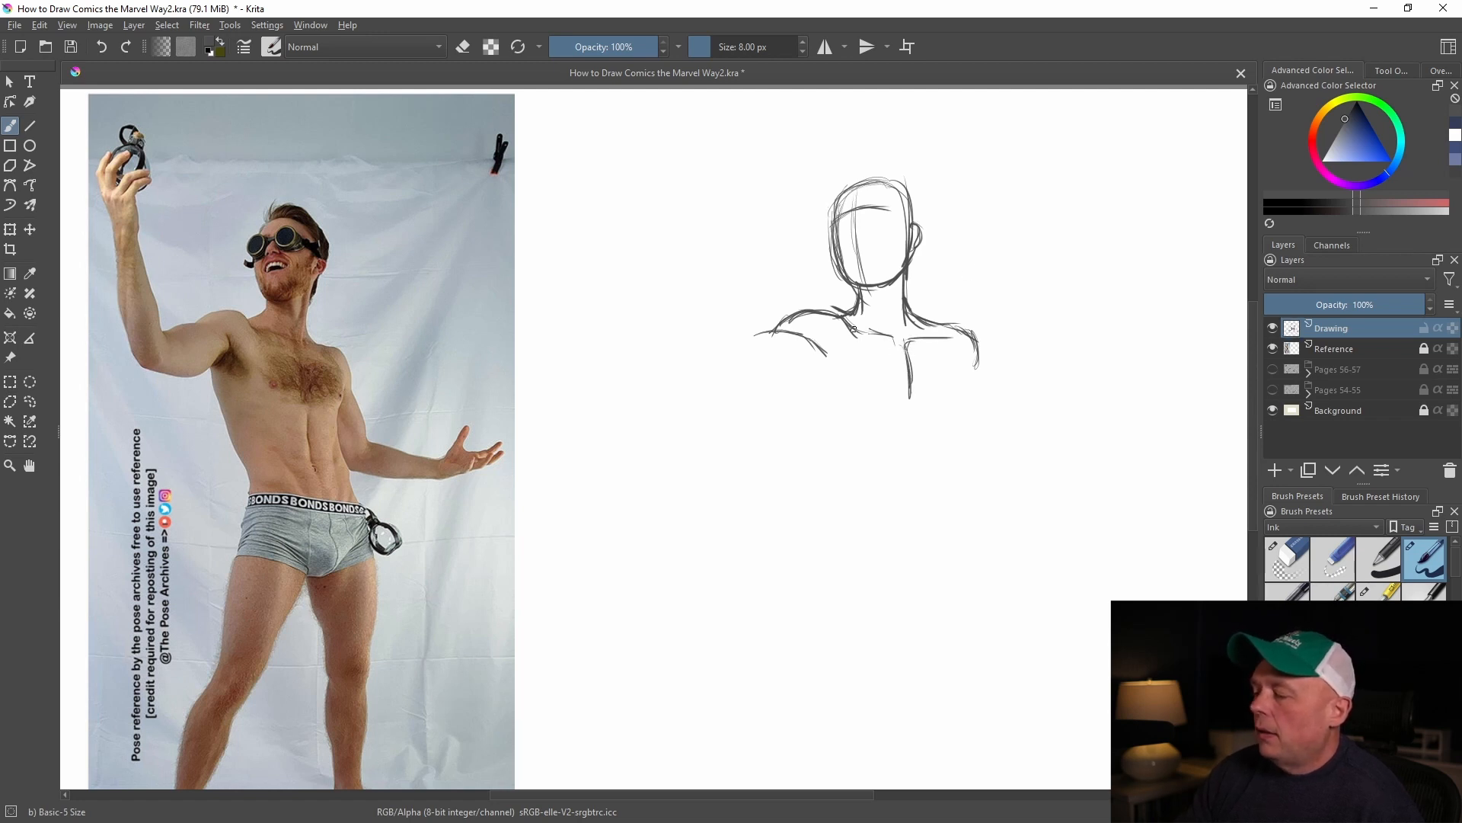
Draw the lower chest curve under the raised arm and the body's side line below the opposite shoulder
left_click_drag(824, 355, 864, 388)
mouse_move(965, 342)
left_mouse_down()
mouse_move(956, 438)
mouse_move(972, 500)
left_mouse_up()
left_click_drag(954, 420, 958, 458)
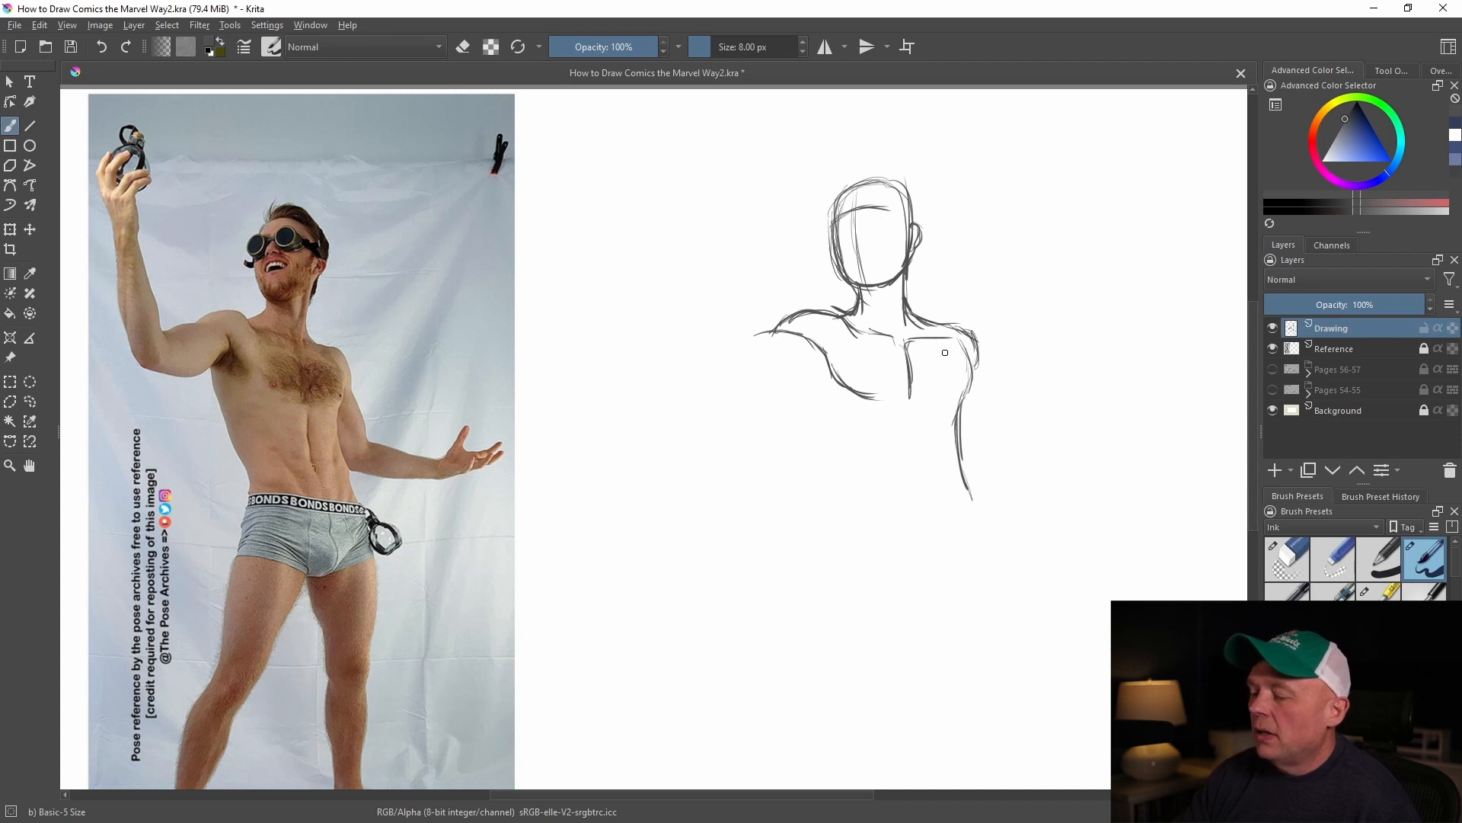
Sketch the lowered arm bent at the elbow with its open hand and fingers, and reinforce the arm's contours
mouse_move(975, 347)
left_mouse_down()
mouse_move(999, 480)
mouse_move(1035, 487)
mouse_move(1007, 492)
mouse_move(1004, 451)
mouse_move(1070, 471)
mouse_move(1067, 494)
mouse_move(1095, 470)
mouse_move(1068, 495)
mouse_move(1106, 441)
mouse_move(1100, 472)
mouse_move(1121, 475)
mouse_move(1104, 497)
mouse_move(1126, 494)
left_mouse_up()
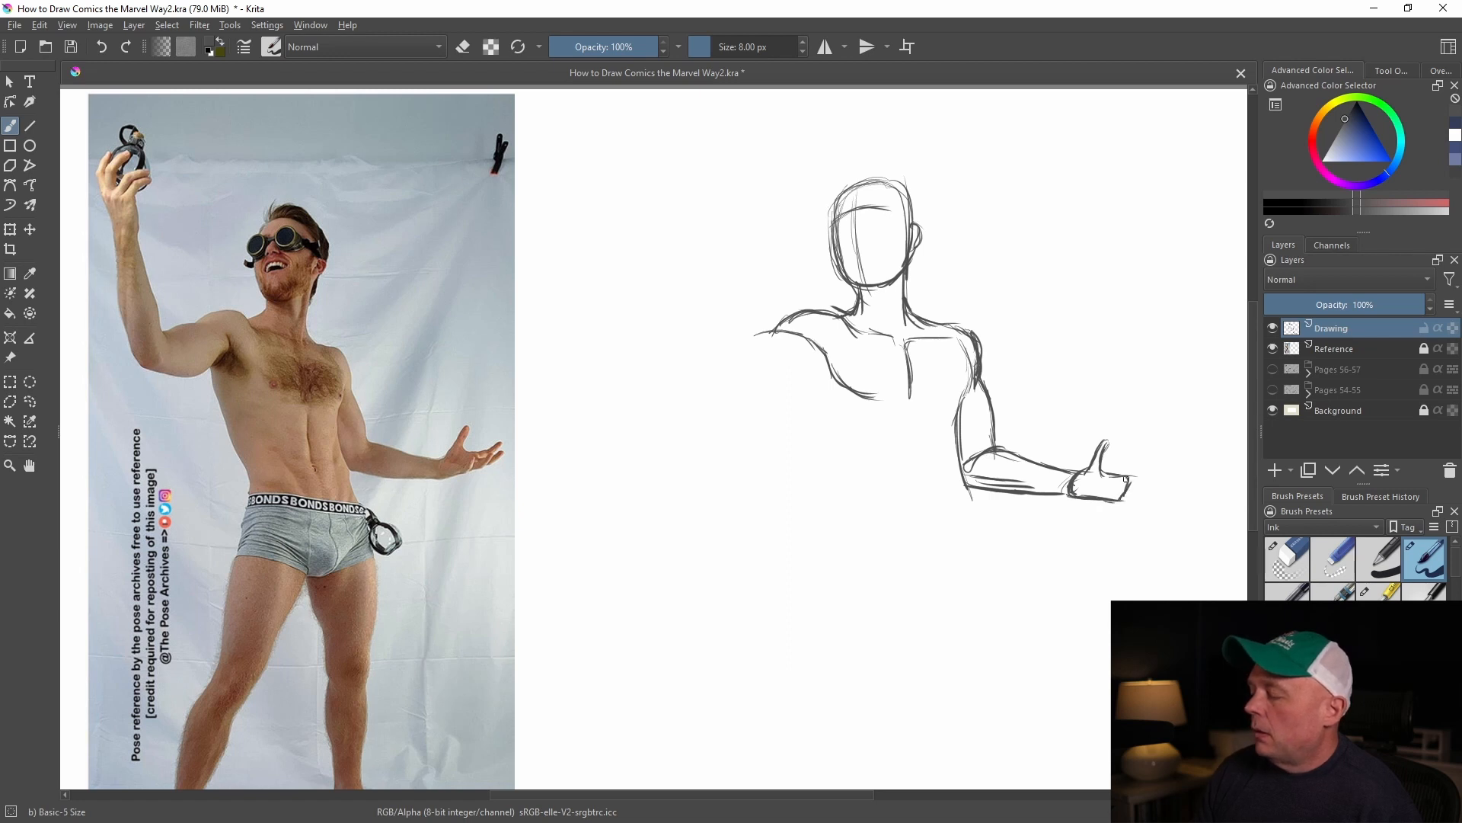
mouse_move(1123, 476)
left_mouse_down()
mouse_move(1117, 495)
mouse_move(1158, 460)
left_mouse_up()
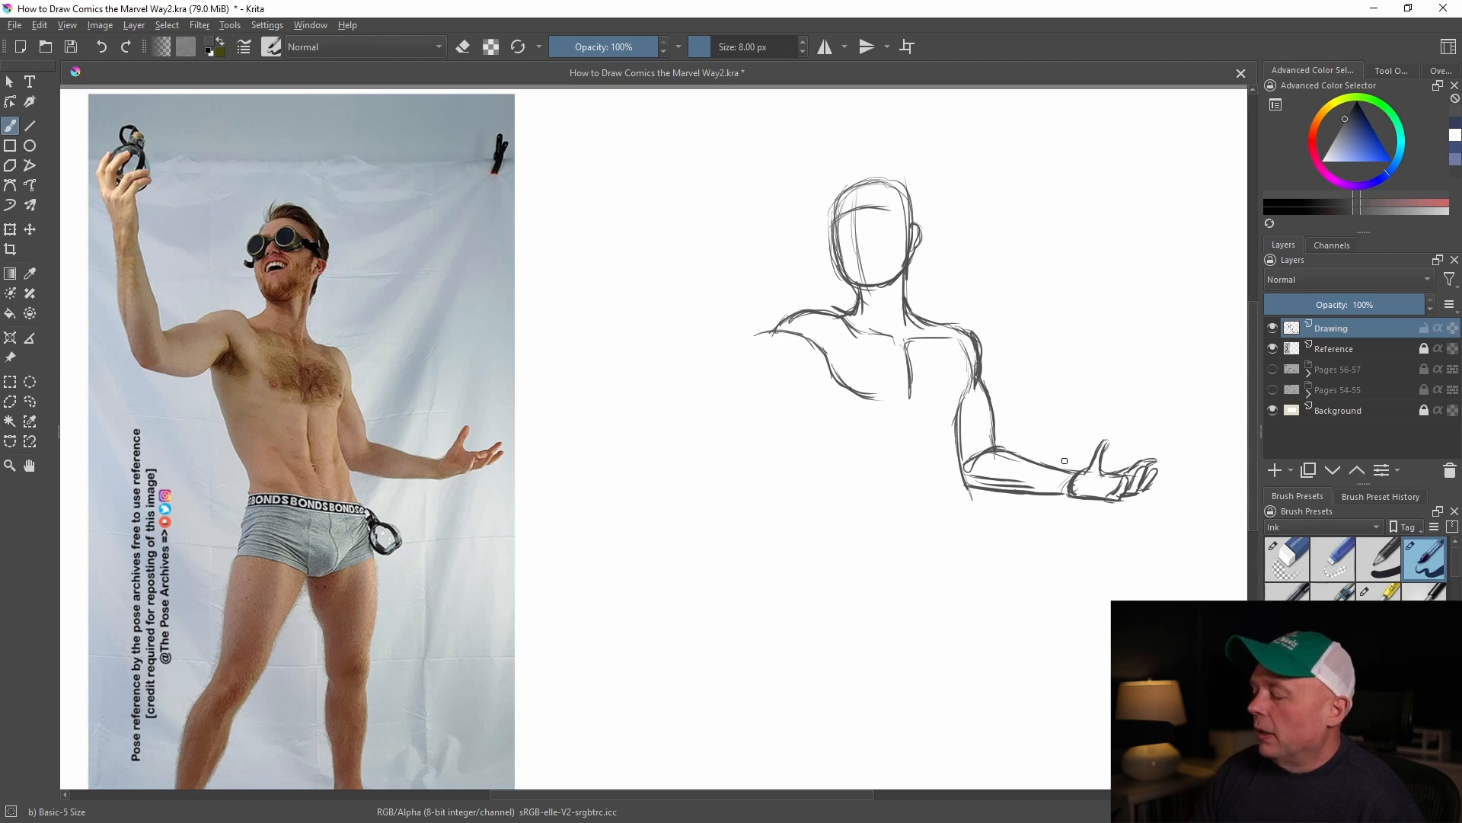
mouse_move(1000, 450)
left_mouse_down()
mouse_move(972, 485)
mouse_move(1029, 468)
mouse_move(1076, 477)
mouse_move(994, 456)
mouse_move(999, 484)
mouse_move(1063, 491)
left_mouse_up()
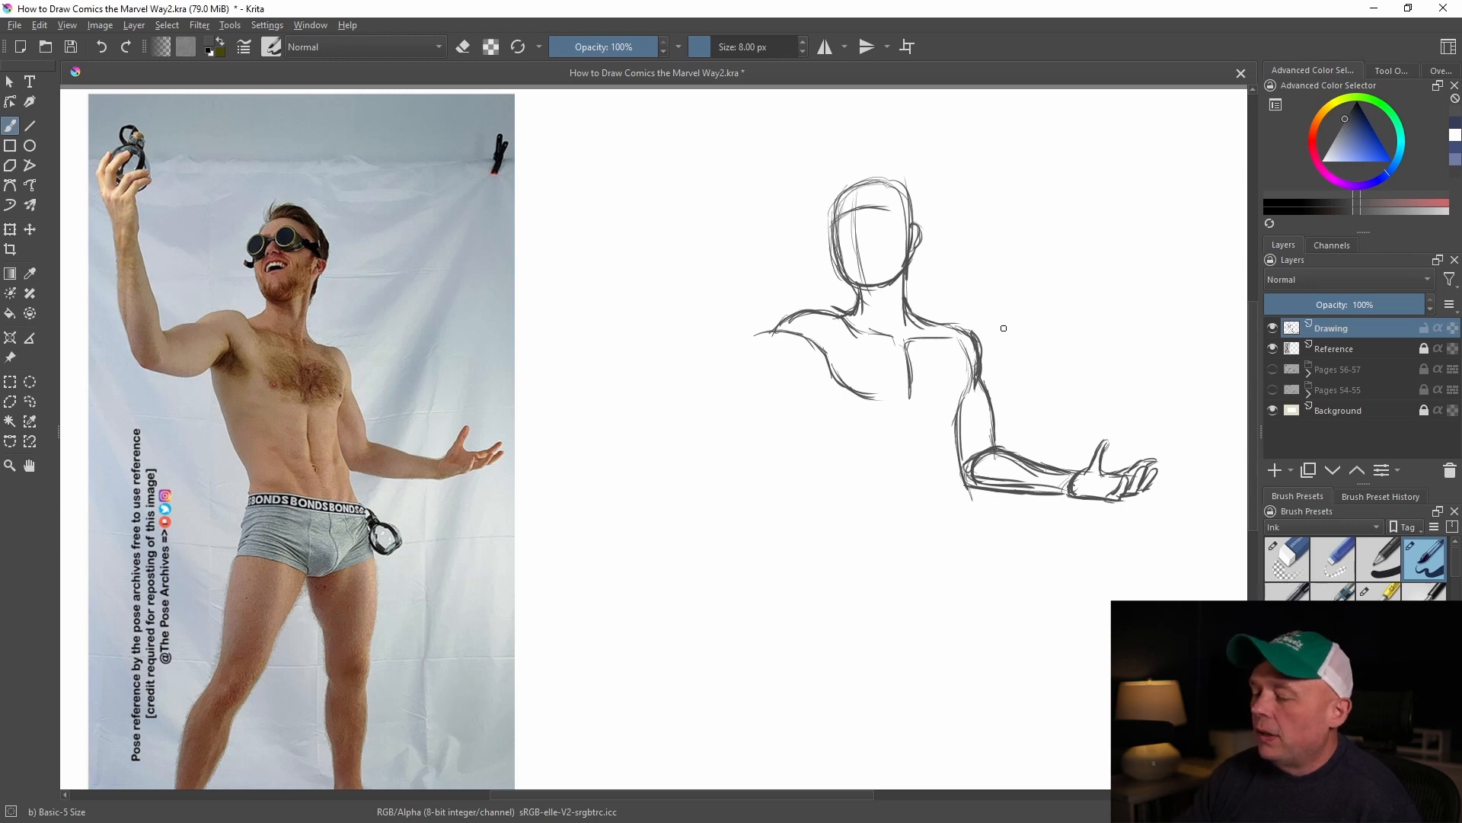
left_click_drag(978, 335, 990, 435)
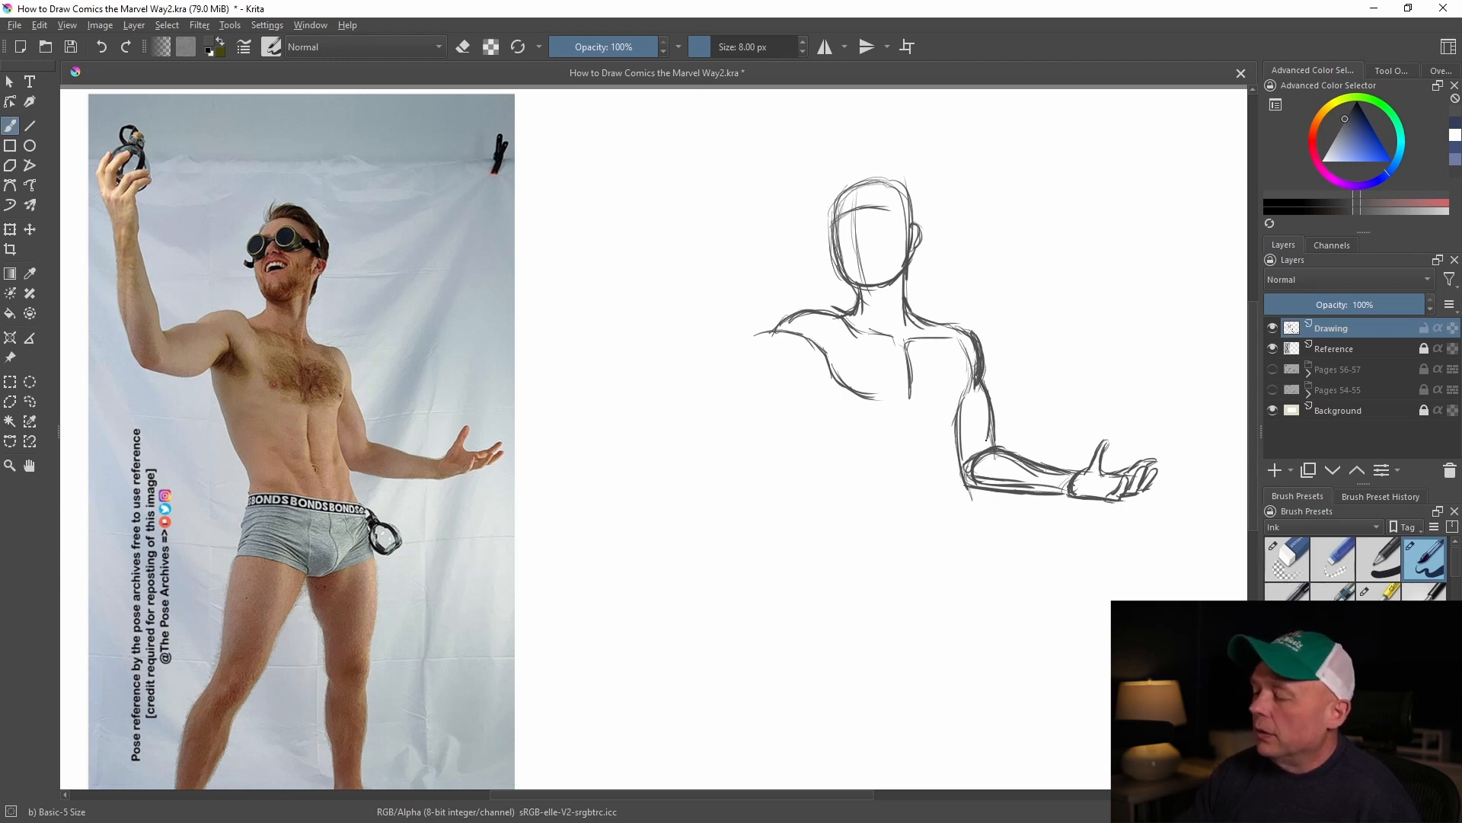
left_click_drag(958, 435, 967, 481)
Complete the lower chest curves and darken the brow guideline on the face
mouse_move(822, 359)
left_mouse_down()
mouse_move(849, 395)
mouse_move(906, 410)
left_mouse_up()
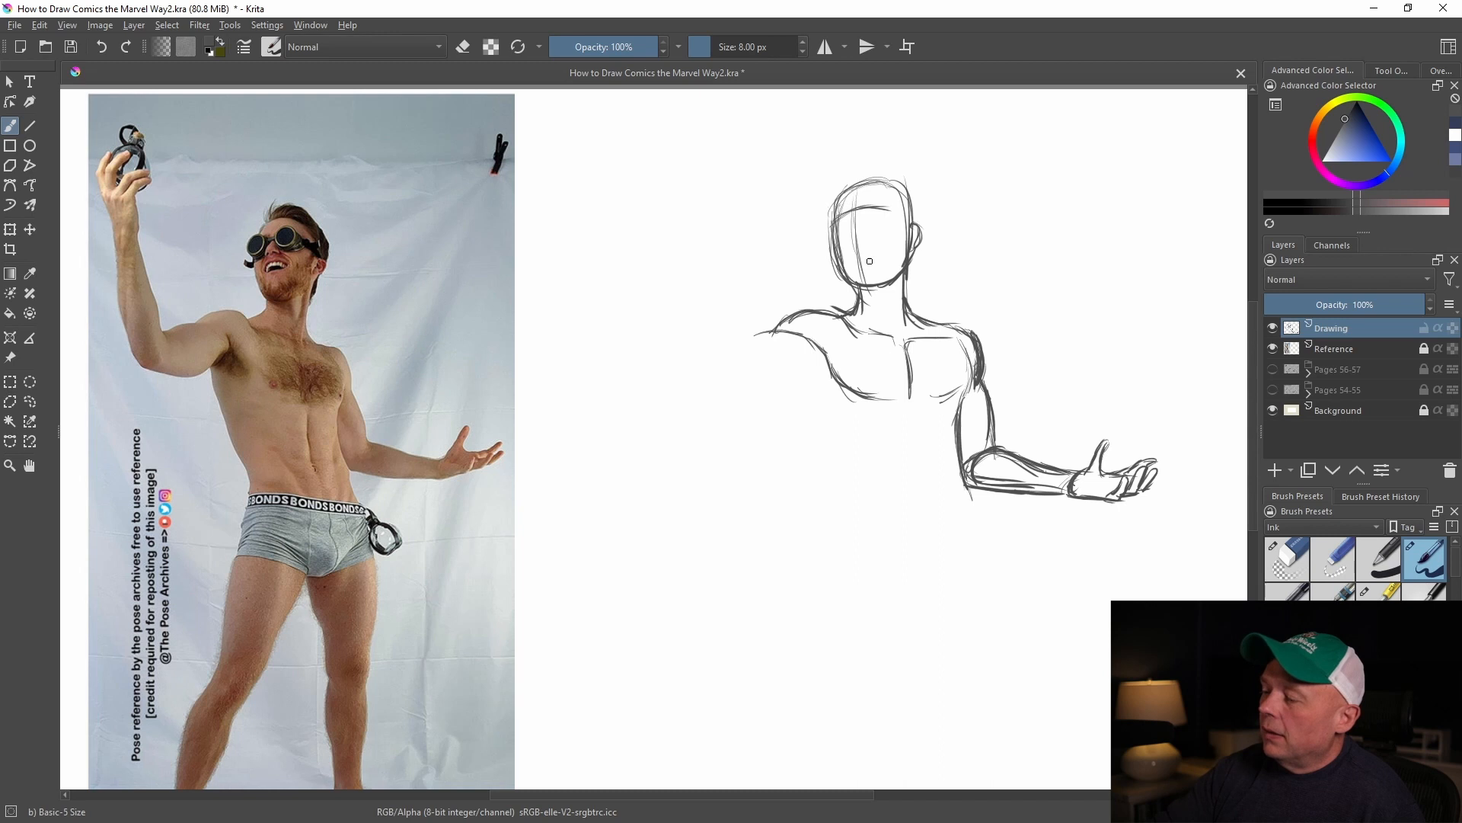
mouse_move(859, 289)
left_mouse_down()
mouse_move(836, 215)
mouse_move(889, 211)
mouse_move(892, 188)
left_mouse_up()
Outline the foreshortened upper part of the raised arm and the torso's sides down to a curved waistline
mouse_move(775, 333)
left_mouse_down()
mouse_move(731, 341)
mouse_move(729, 358)
mouse_move(769, 384)
mouse_move(793, 378)
mouse_move(770, 388)
mouse_move(825, 369)
mouse_move(810, 374)
mouse_move(802, 448)
left_mouse_up()
left_click_drag(789, 389, 819, 496)
left_click_drag(796, 428, 858, 552)
mouse_move(788, 385)
left_mouse_down()
mouse_move(813, 480)
mouse_move(850, 501)
mouse_move(864, 546)
mouse_move(959, 539)
mouse_move(977, 495)
left_mouse_up()
left_click_drag(963, 432, 974, 520)
left_click_drag(965, 437, 979, 518)
left_click_drag(981, 519, 940, 547)
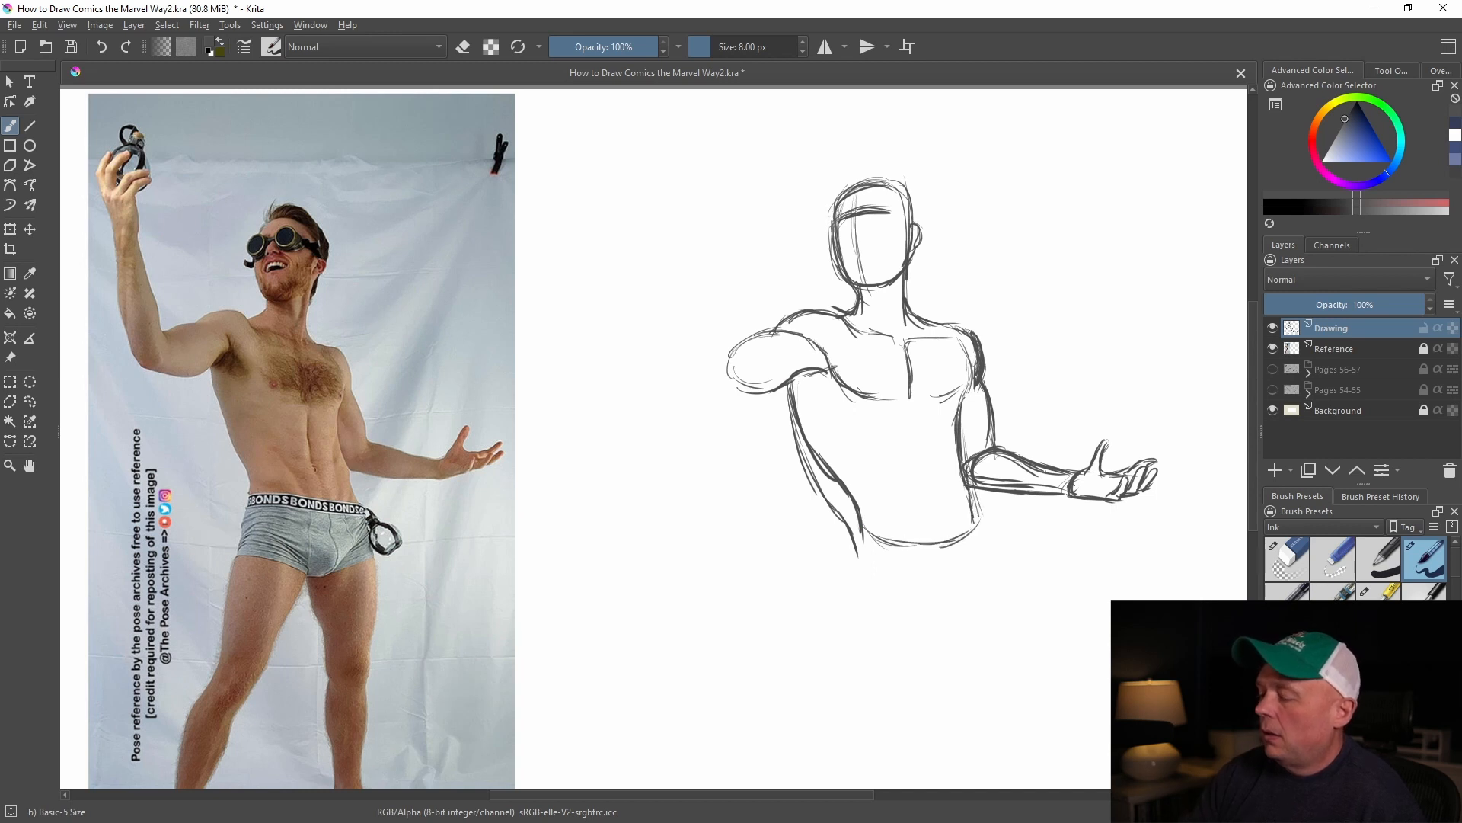
mouse_move(799, 379)
left_mouse_down()
mouse_move(808, 434)
mouse_move(800, 418)
mouse_move(862, 512)
left_mouse_up()
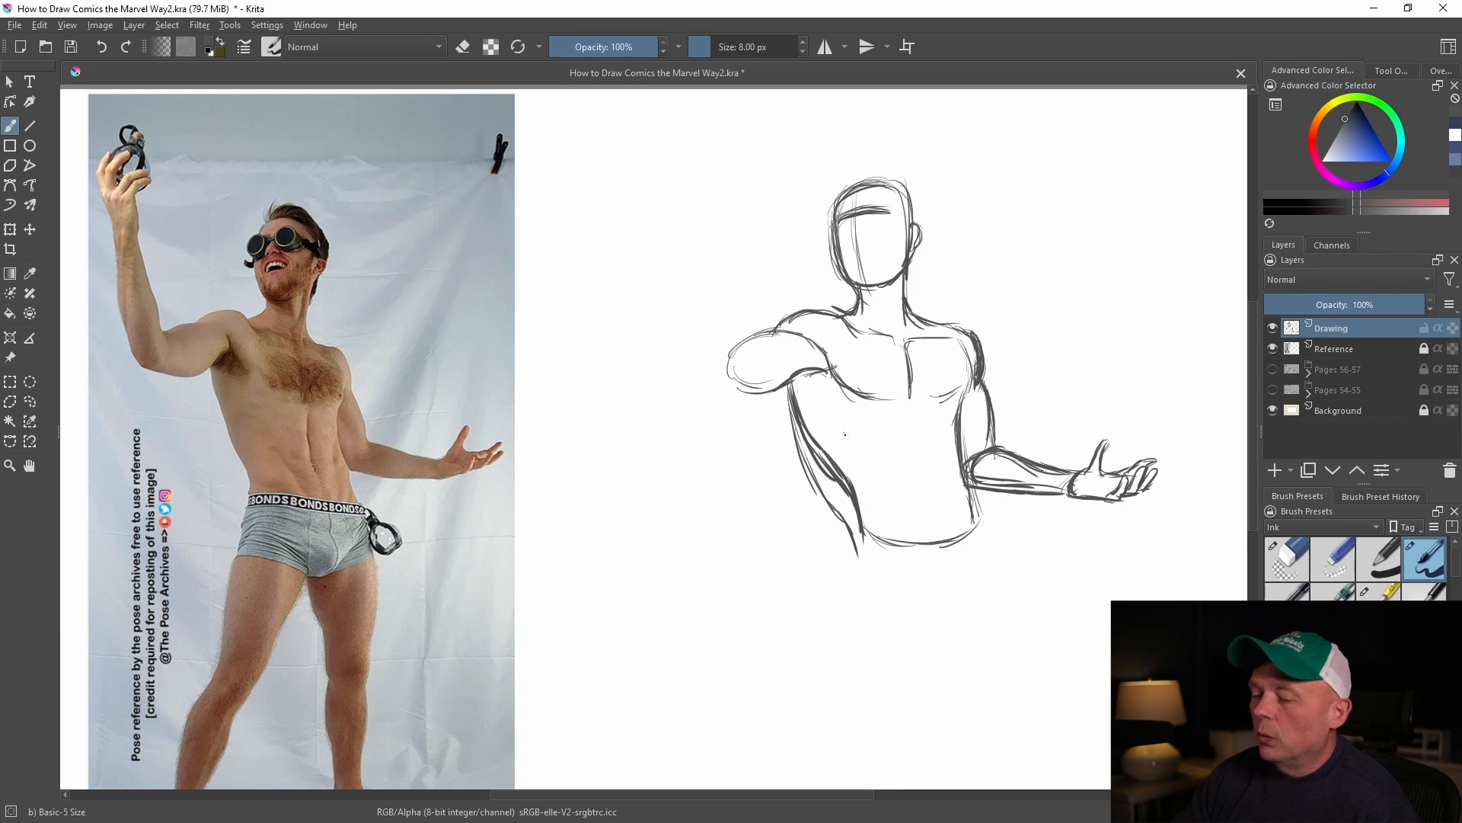
Draw the rib cage arch and abdomen lines, and erase the stray strokes along the torso's side below the raised arm
mouse_move(866, 439)
left_mouse_down()
mouse_move(958, 415)
mouse_move(938, 515)
left_mouse_up()
left_click_drag(927, 443, 936, 519)
mouse_move(817, 398)
left_mouse_down()
mouse_move(839, 425)
mouse_move(815, 461)
mouse_move(835, 486)
mouse_move(800, 448)
mouse_move(816, 490)
mouse_move(843, 500)
mouse_move(796, 434)
left_mouse_up()
key("e")
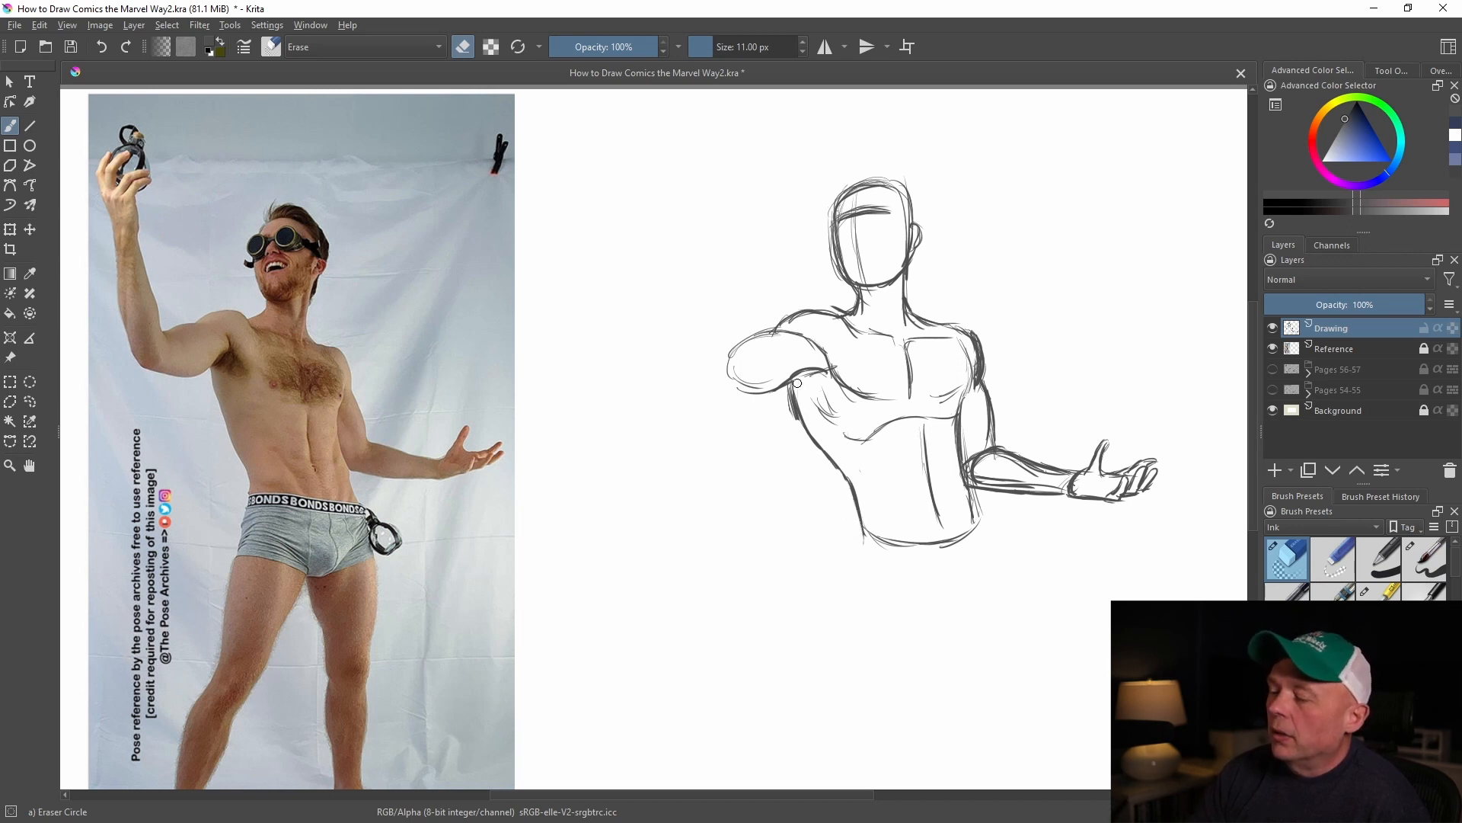
key("slash")
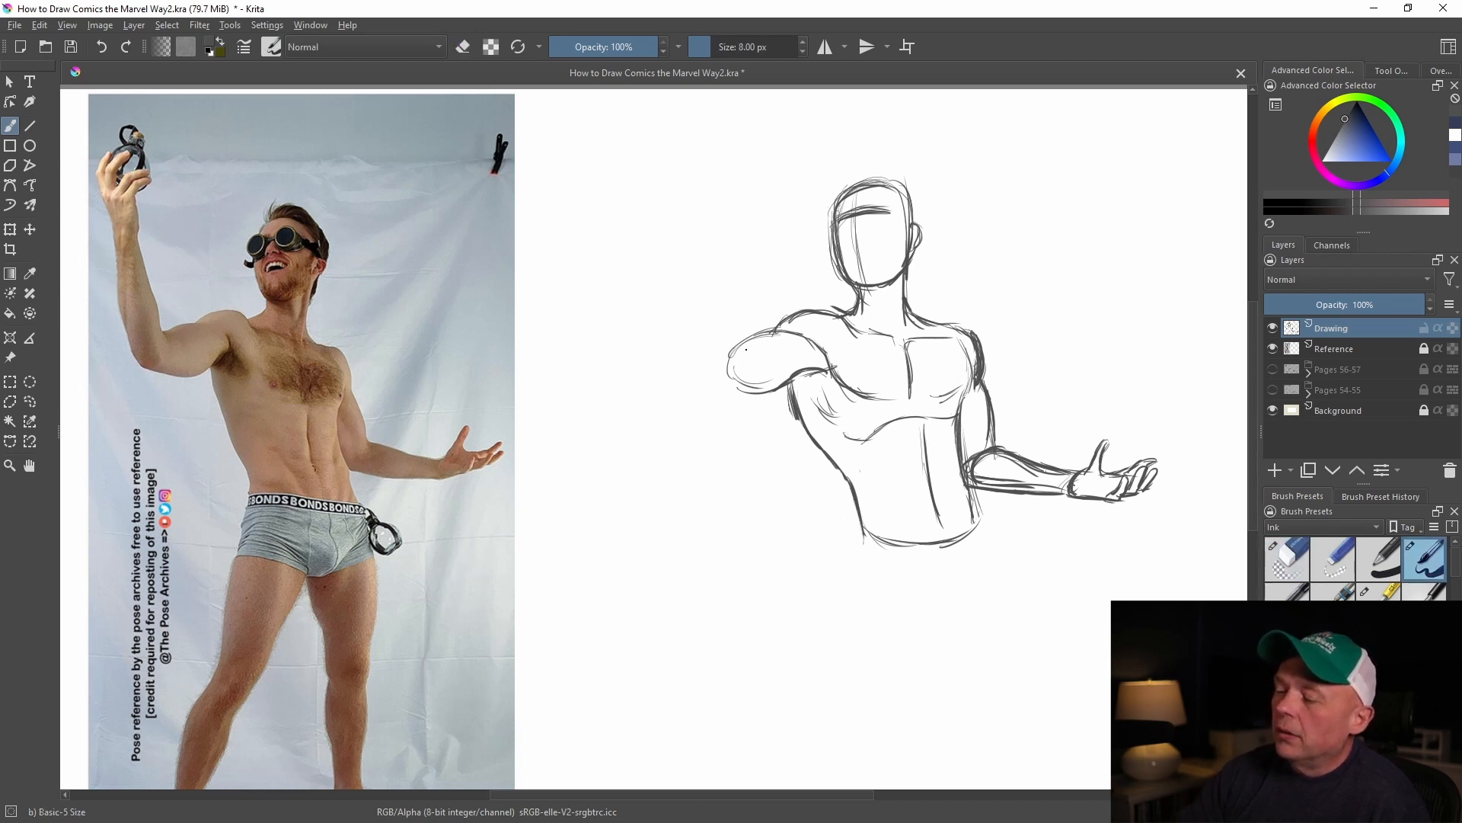
Outline the raised arm's forearm rising from the elbow to the wrist, following the pose reference
left_click_drag(726, 345, 729, 370)
mouse_move(712, 341)
left_mouse_down()
mouse_move(727, 362)
mouse_move(682, 291)
mouse_move(667, 221)
mouse_move(657, 290)
left_mouse_up()
left_click_drag(654, 236, 674, 325)
mouse_move(652, 271)
left_mouse_down()
mouse_move(673, 377)
mouse_move(686, 403)
mouse_move(704, 398)
left_mouse_up()
mouse_move(690, 399)
left_mouse_down()
mouse_move(751, 393)
mouse_move(727, 395)
left_mouse_up()
mouse_move(719, 345)
left_mouse_down()
mouse_move(745, 376)
mouse_move(676, 239)
mouse_move(623, 189)
mouse_move(671, 185)
mouse_move(674, 236)
left_mouse_up()
Sketch the raised hand with its spread fingers and reinforce the contours around the bent elbow
mouse_move(668, 186)
left_mouse_down()
mouse_move(673, 209)
mouse_move(692, 156)
mouse_move(671, 192)
mouse_move(653, 159)
left_mouse_up()
left_click_drag(656, 162, 673, 157)
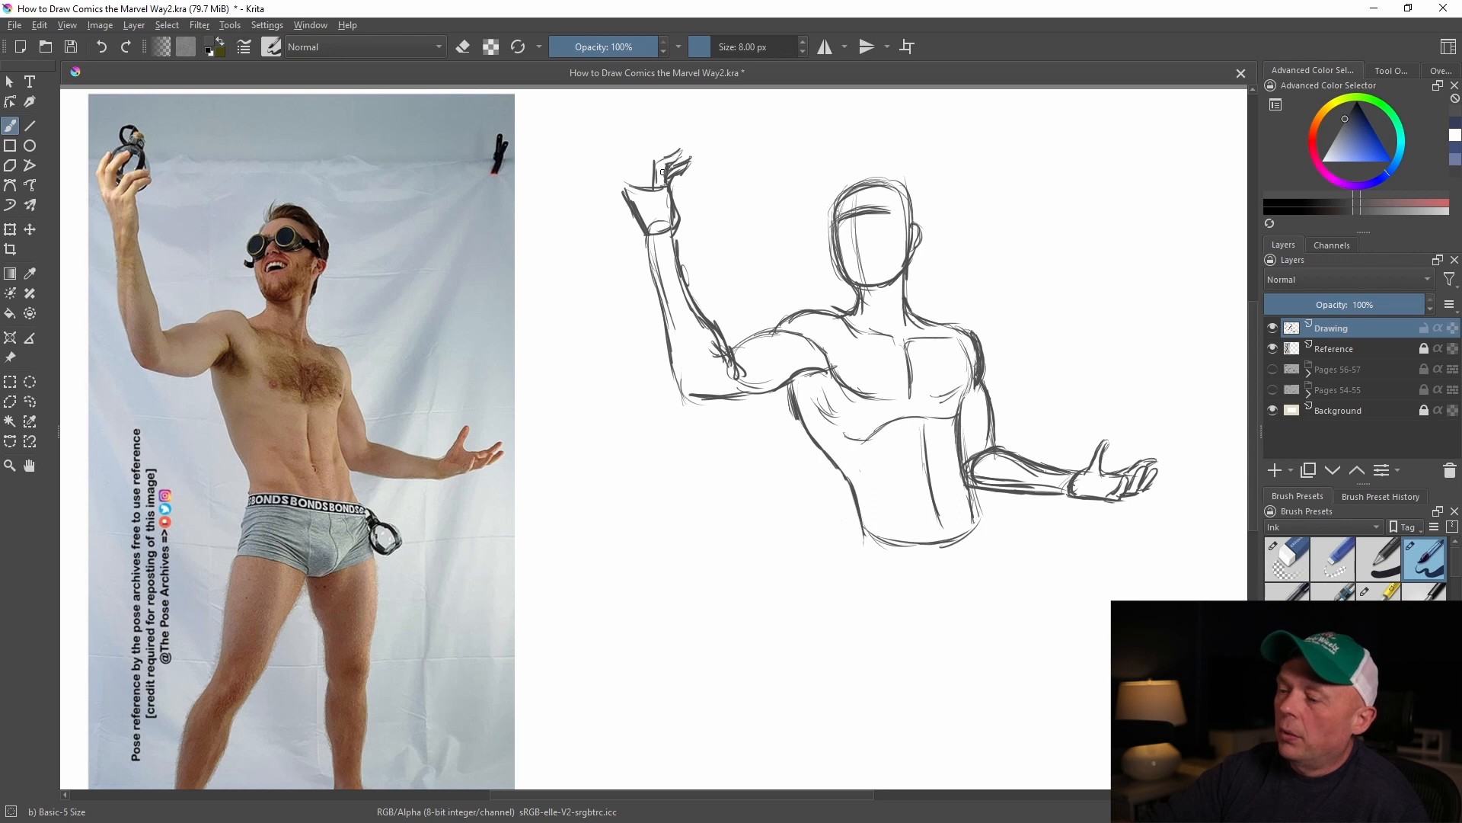
mouse_move(636, 174)
left_mouse_down()
mouse_move(652, 130)
mouse_move(644, 187)
mouse_move(624, 184)
mouse_move(629, 149)
left_mouse_up()
mouse_move(666, 308)
left_mouse_down()
mouse_move(691, 402)
mouse_move(749, 392)
left_mouse_up()
mouse_move(687, 311)
left_mouse_down()
mouse_move(662, 373)
mouse_move(673, 380)
left_mouse_up()
mouse_move(691, 324)
left_mouse_down()
mouse_move(675, 389)
mouse_move(739, 358)
left_mouse_up()
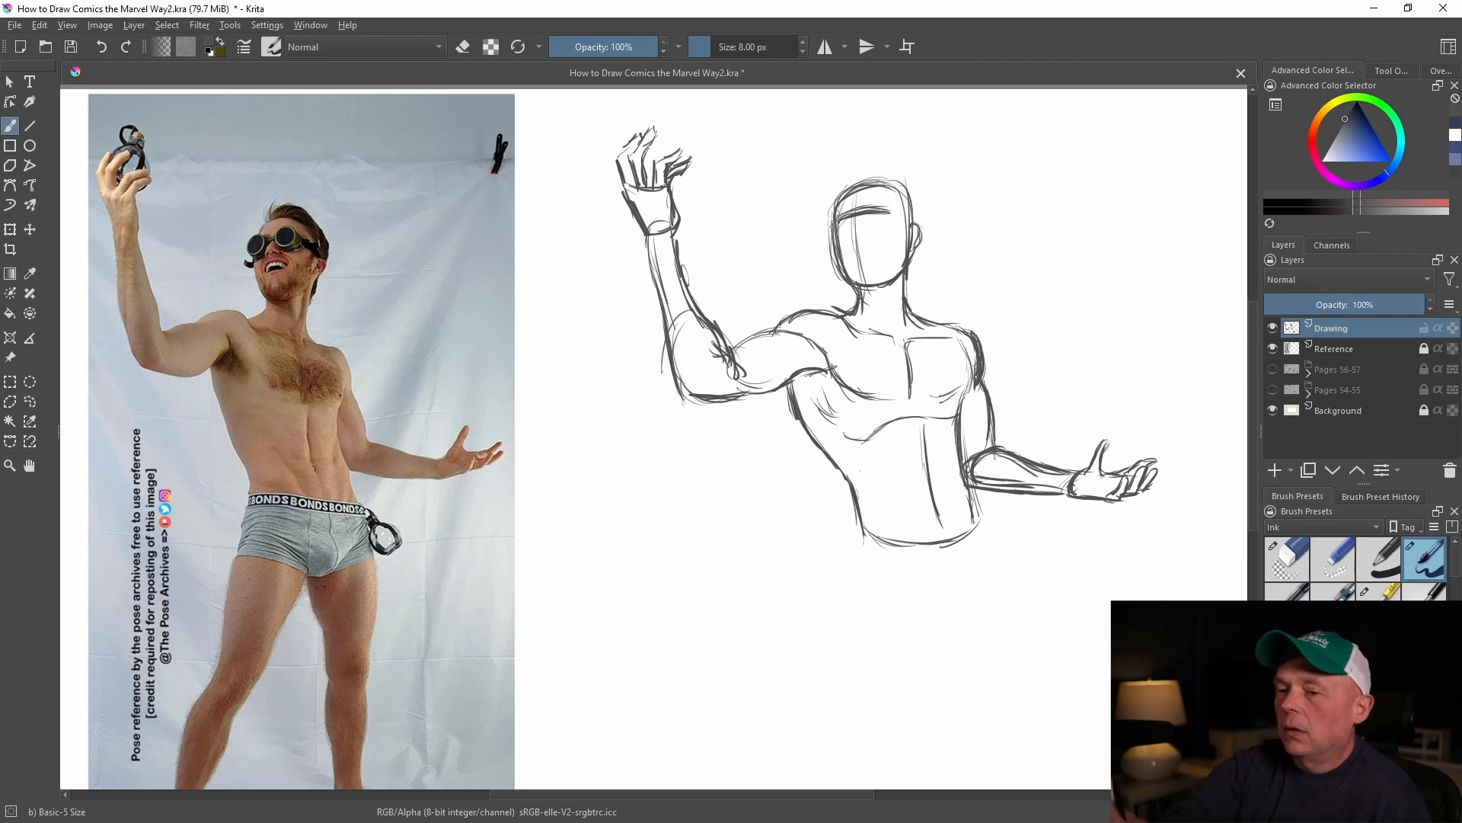
Scale the whole figure drawing down proportionally toward the raised hand to make room for the legs
left_click(9, 82)
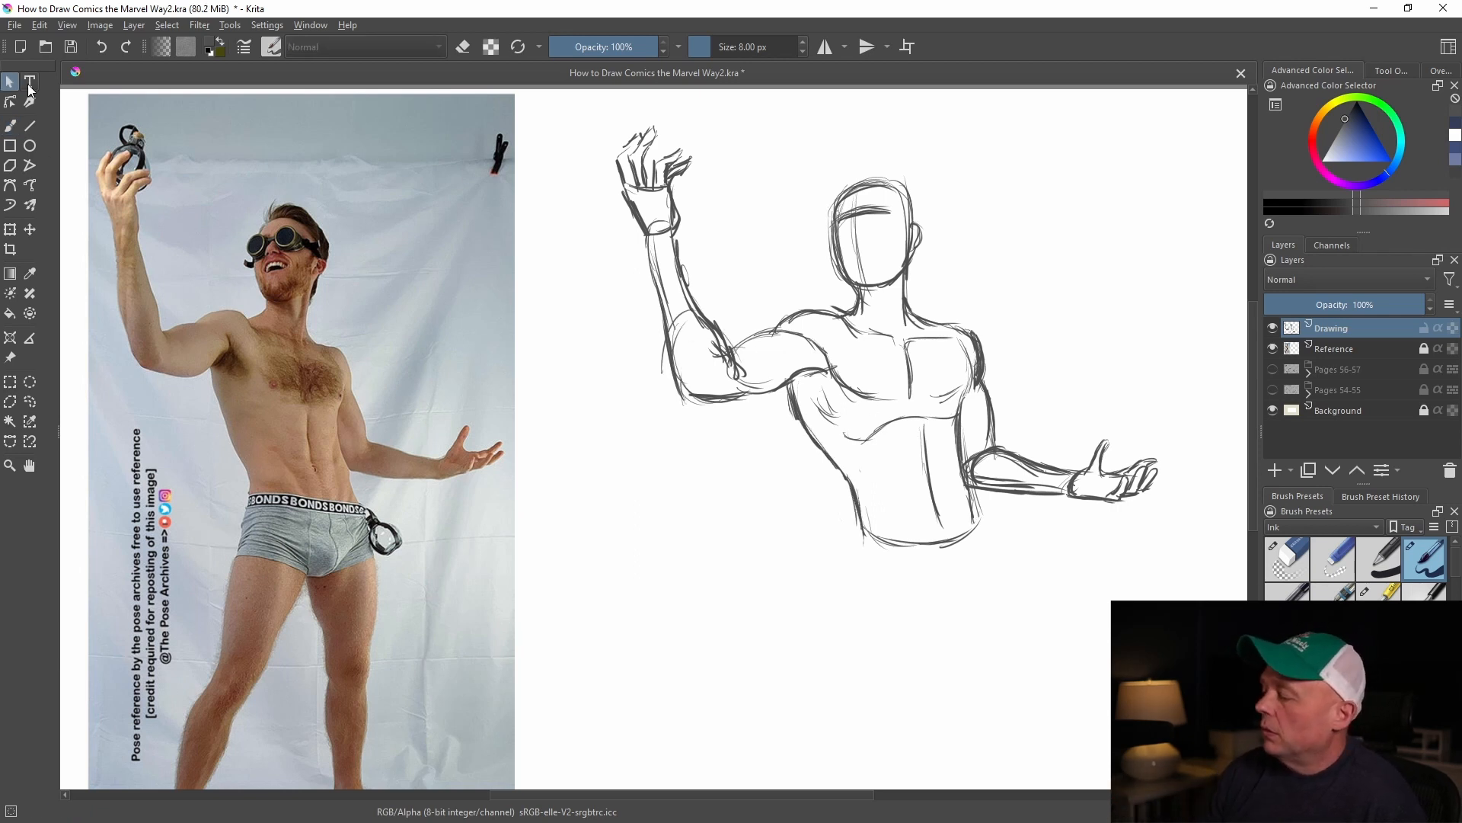
left_click(11, 230)
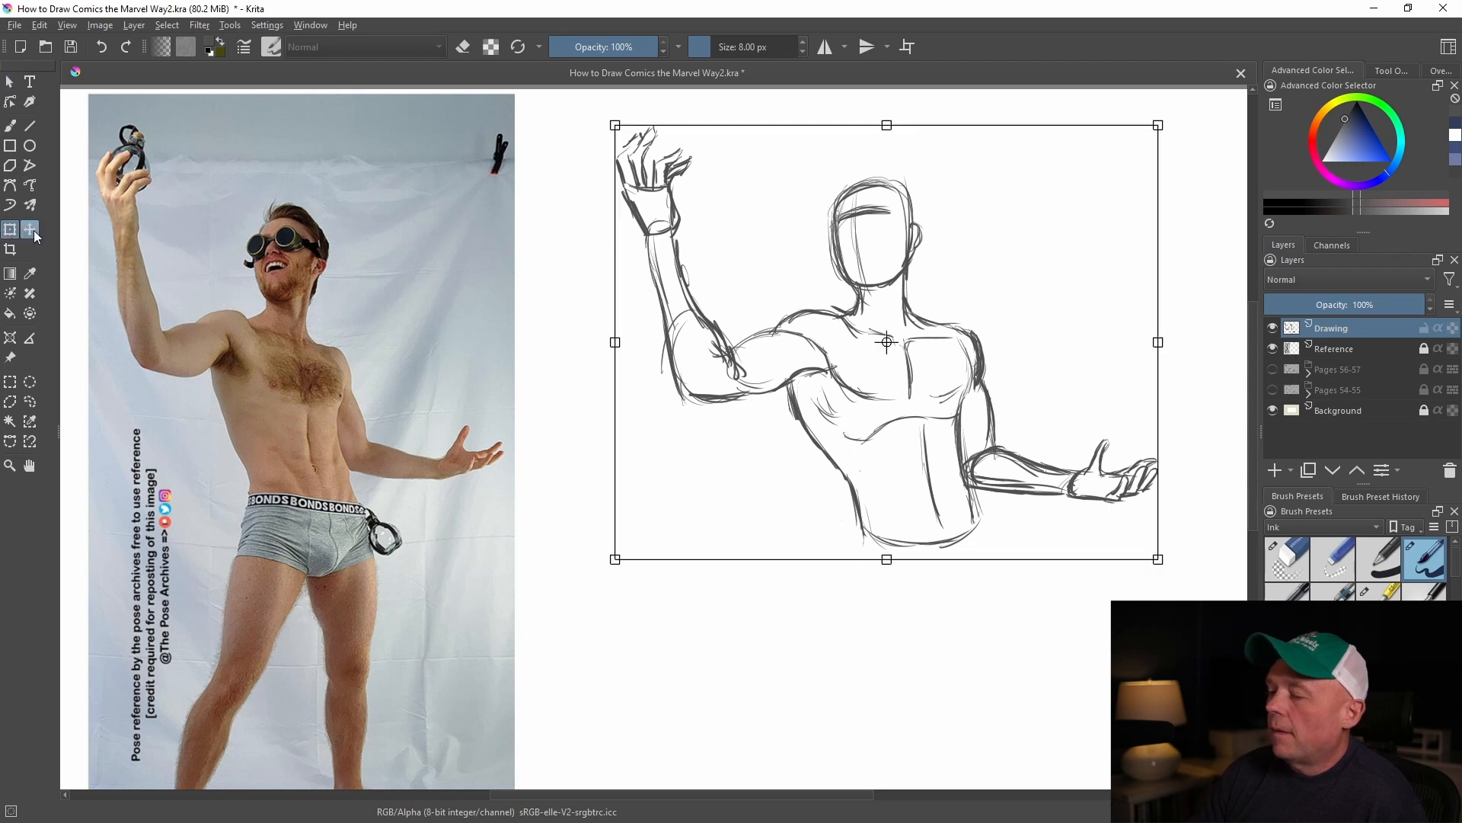
left_click_drag(1150, 553, 1046, 451)
left_click(9, 82)
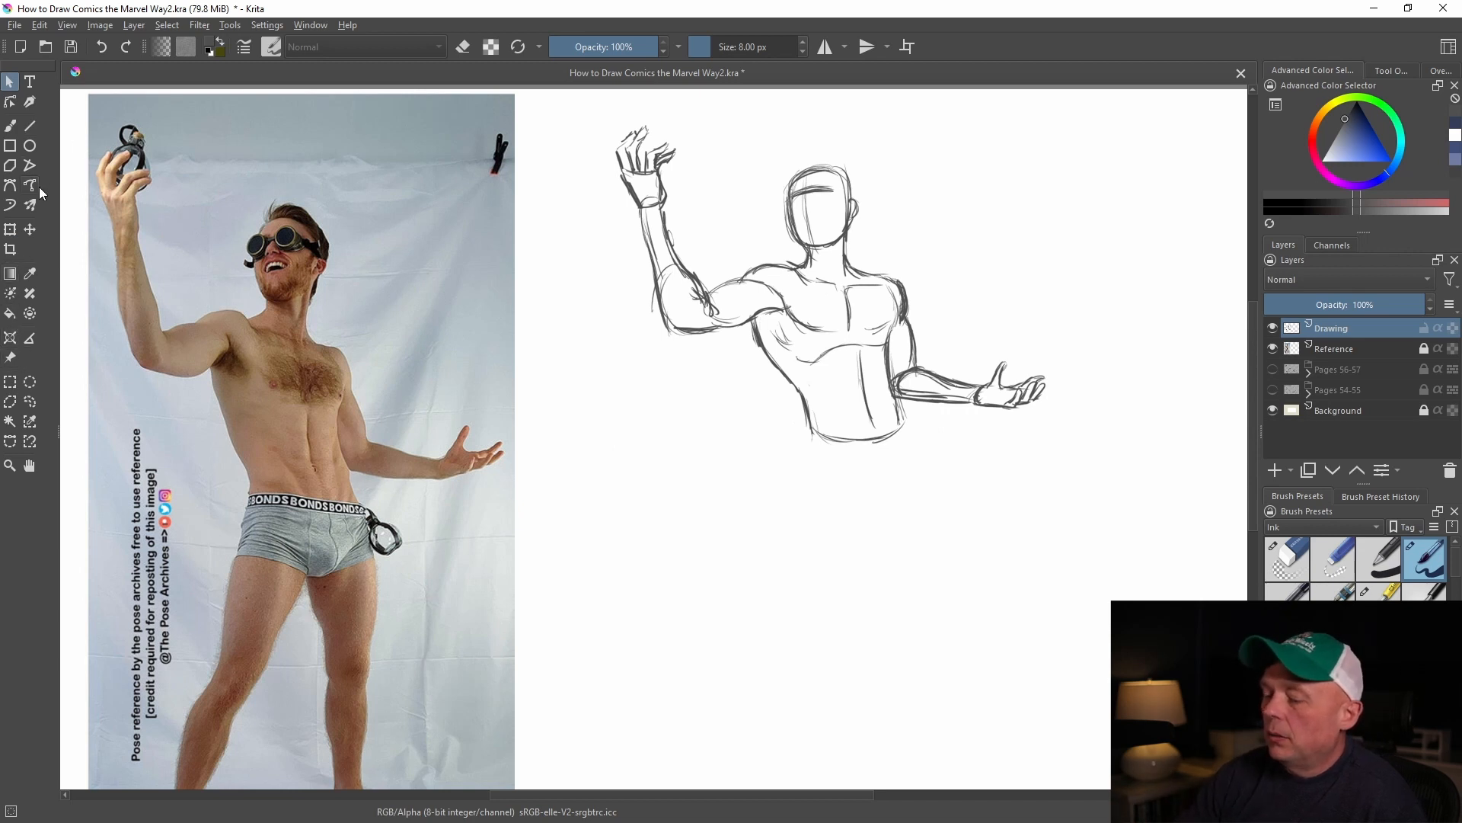
Sketch the pelvis below the waistline with a curved lower edge and the outer hip line
left_click(10, 125)
mouse_move(811, 417)
left_mouse_down()
mouse_move(805, 495)
mouse_move(899, 515)
mouse_move(902, 493)
left_mouse_up()
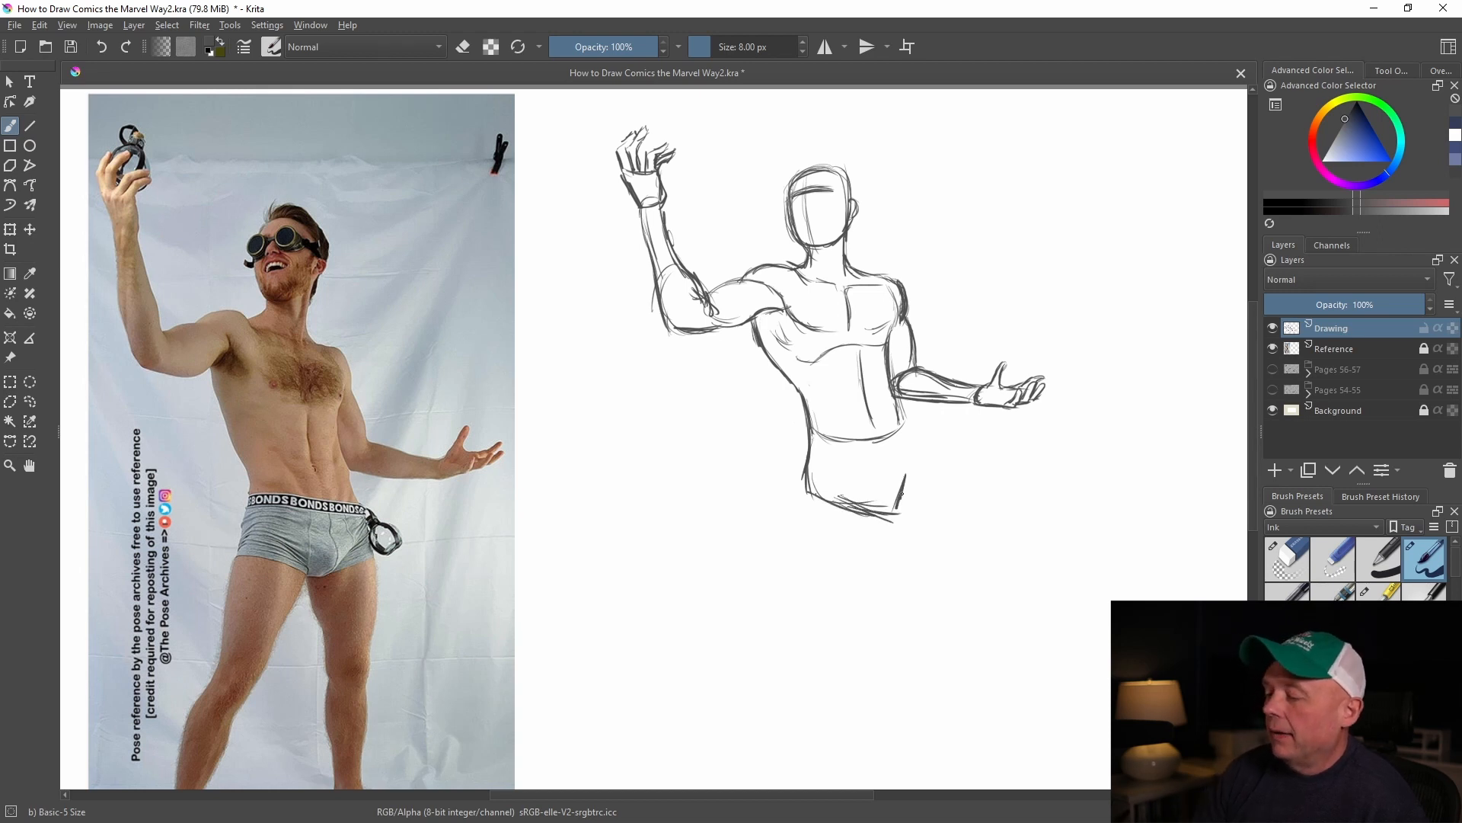
mouse_move(903, 396)
left_mouse_down()
mouse_move(923, 492)
mouse_move(858, 573)
left_mouse_up()
Outline the thigh on the raised-arm side down to a rounded knee and darken its inner contour
left_click_drag(878, 519, 847, 596)
mouse_move(803, 495)
left_mouse_down()
mouse_move(789, 548)
mouse_move(802, 601)
left_mouse_up()
left_click_drag(796, 582, 795, 626)
mouse_move(802, 534)
left_mouse_down()
mouse_move(792, 597)
mouse_move(799, 627)
mouse_move(841, 623)
left_mouse_up()
left_click_drag(865, 564, 834, 630)
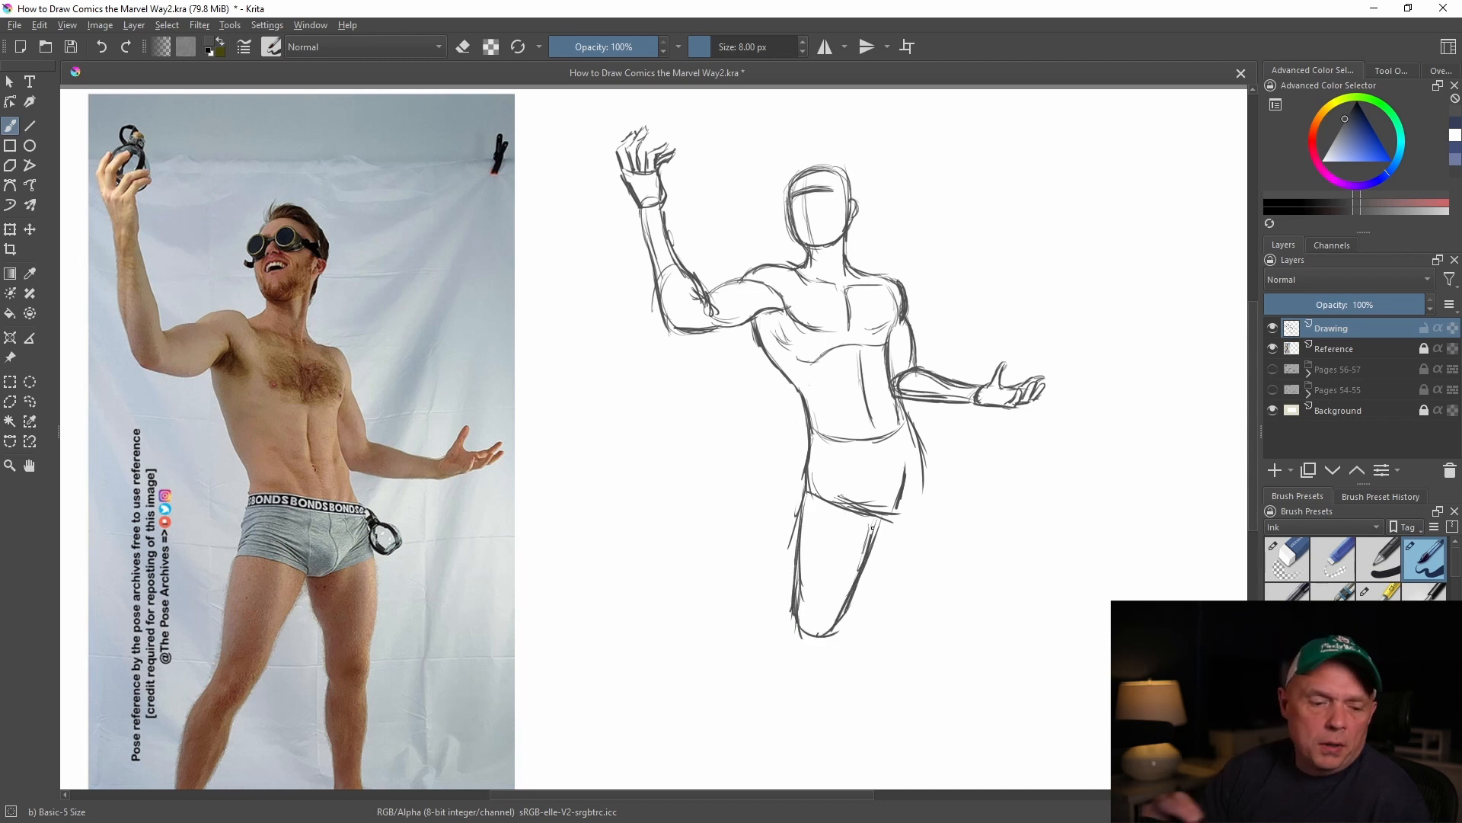
left_click_drag(895, 501, 872, 550)
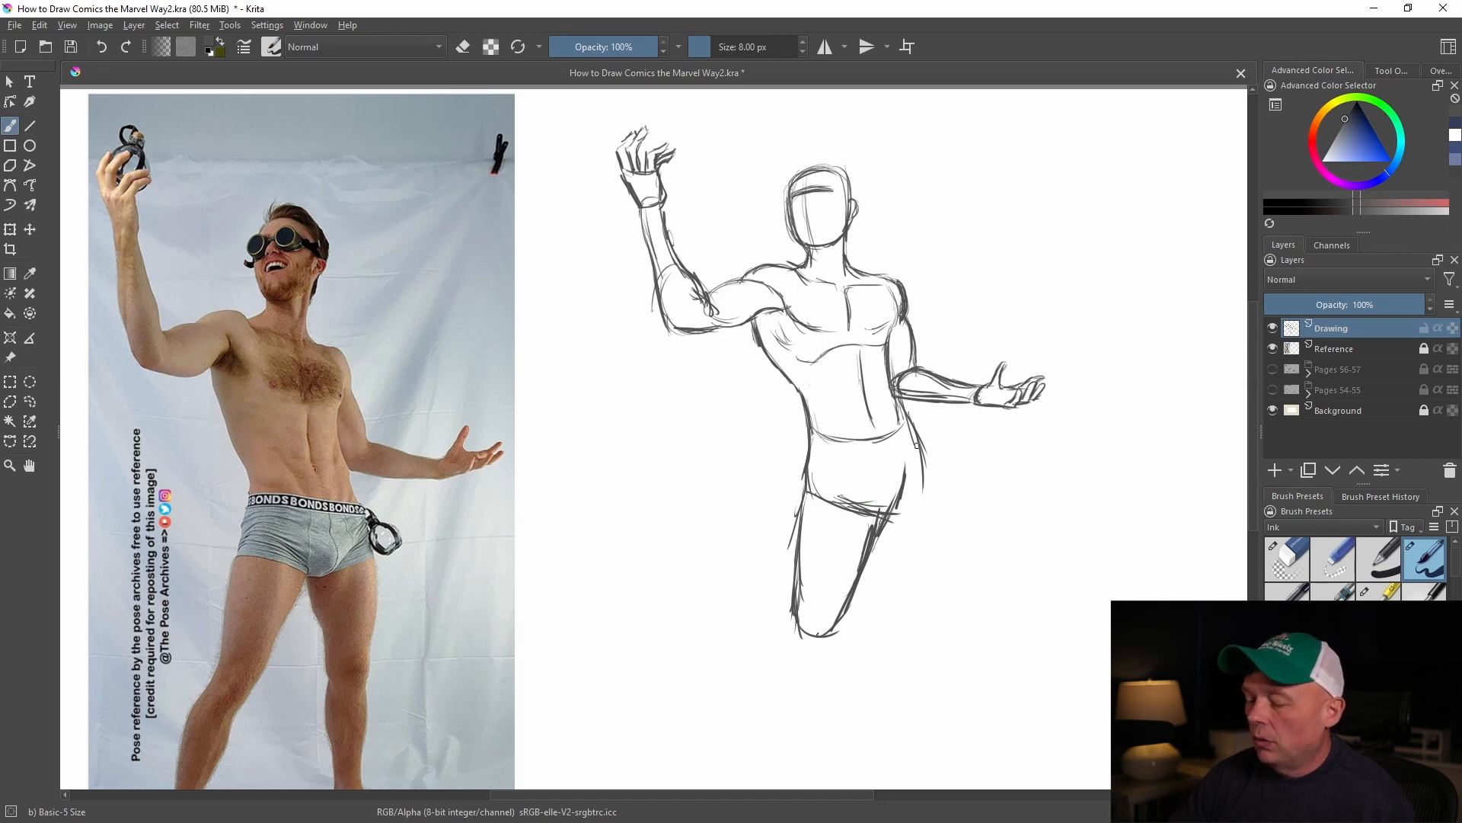
Outline the thigh on the lowered-arm side down to the knee and add a curve inside the pelvis
left_click_drag(919, 440, 944, 598)
mouse_move(882, 537)
left_mouse_down()
mouse_move(893, 605)
mouse_move(900, 587)
mouse_move(909, 616)
mouse_move(951, 608)
left_mouse_up()
mouse_move(947, 556)
left_mouse_down()
mouse_move(931, 640)
mouse_move(935, 617)
left_mouse_up()
left_click_drag(830, 449, 804, 500)
Sketch both knees and lower legs, and draw the foot of the leg on the lowered-arm side
mouse_move(800, 599)
left_mouse_down()
mouse_move(796, 643)
mouse_move(821, 640)
mouse_move(772, 668)
mouse_move(759, 717)
left_mouse_up()
mouse_move(827, 638)
left_mouse_down()
mouse_move(815, 700)
mouse_move(779, 764)
left_mouse_up()
mouse_move(777, 666)
left_mouse_down()
mouse_move(759, 743)
mouse_move(783, 657)
mouse_move(770, 720)
mouse_move(808, 703)
mouse_move(760, 776)
left_mouse_up()
mouse_move(910, 636)
left_mouse_down()
mouse_move(914, 680)
mouse_move(936, 696)
mouse_move(952, 686)
left_mouse_up()
mouse_move(952, 625)
left_mouse_down()
mouse_move(956, 722)
mouse_move(937, 720)
mouse_move(937, 743)
mouse_move(955, 767)
mouse_move(1000, 778)
left_mouse_up()
mouse_move(960, 730)
left_mouse_down()
mouse_move(954, 674)
mouse_move(996, 779)
left_mouse_up()
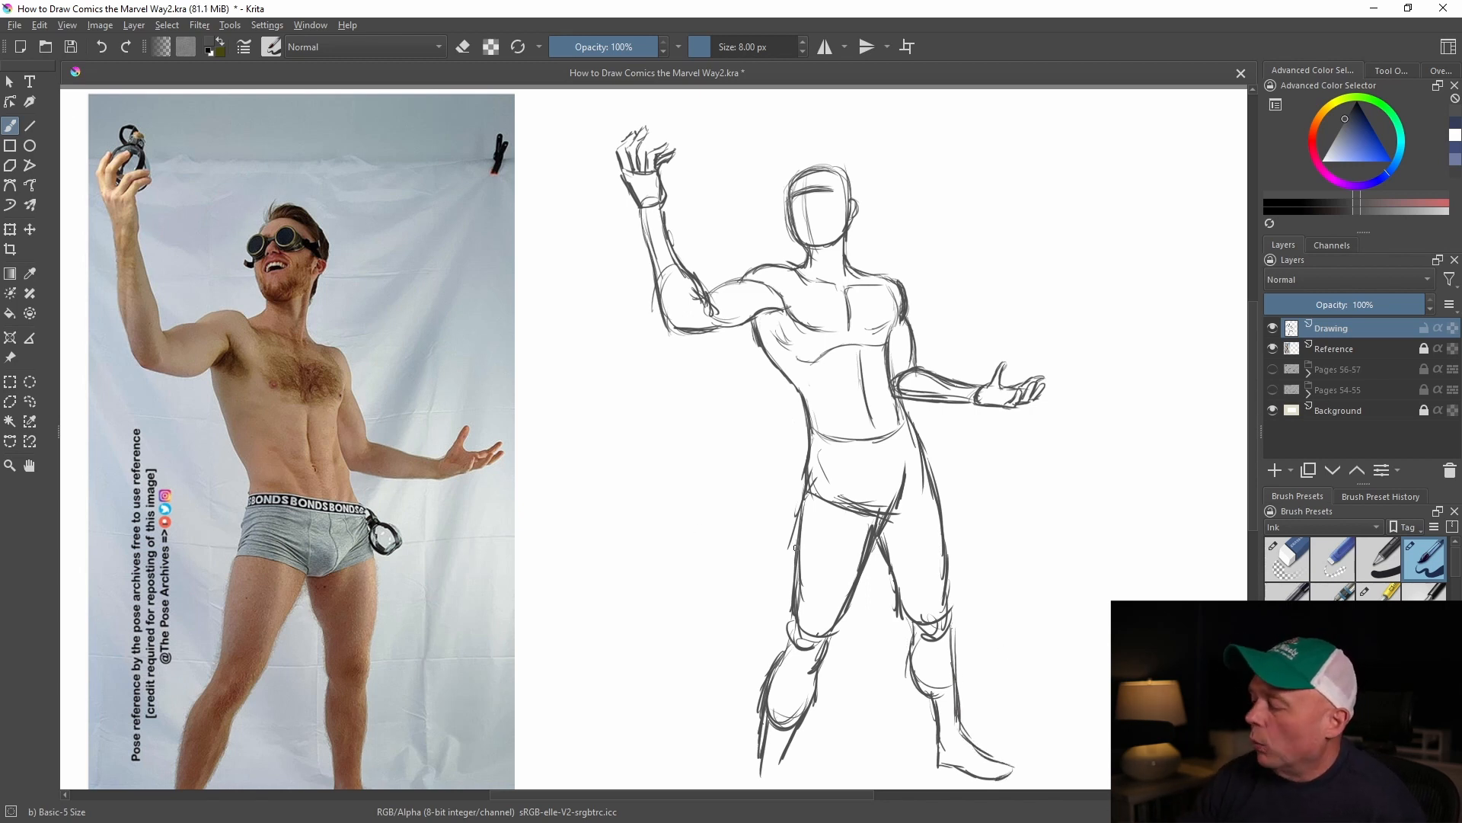
Strengthen the lower leg contours and draw the foot of the leg on the raised-arm side
left_click_drag(814, 526, 834, 338)
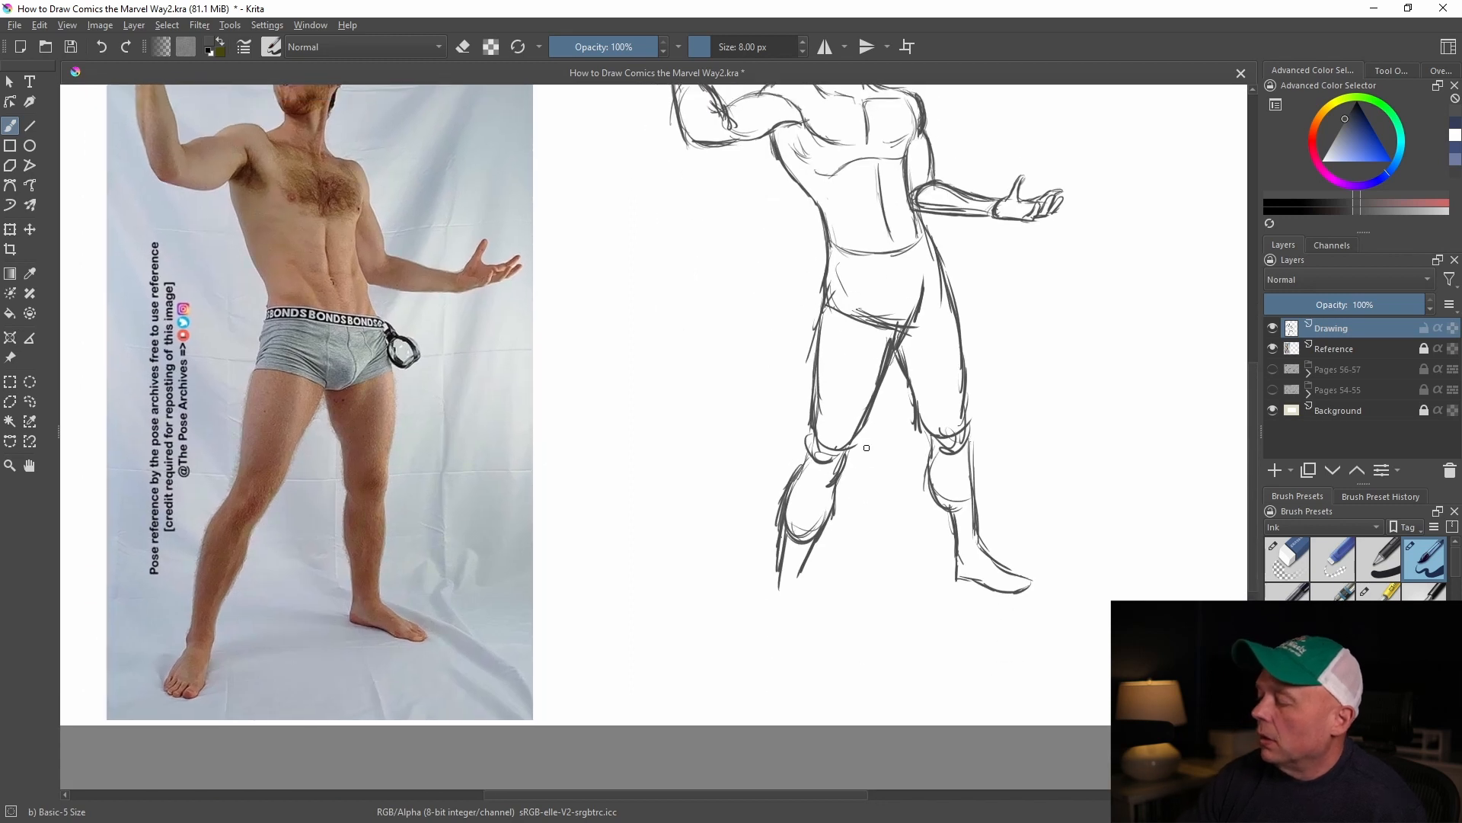
left_click_drag(932, 485, 956, 569)
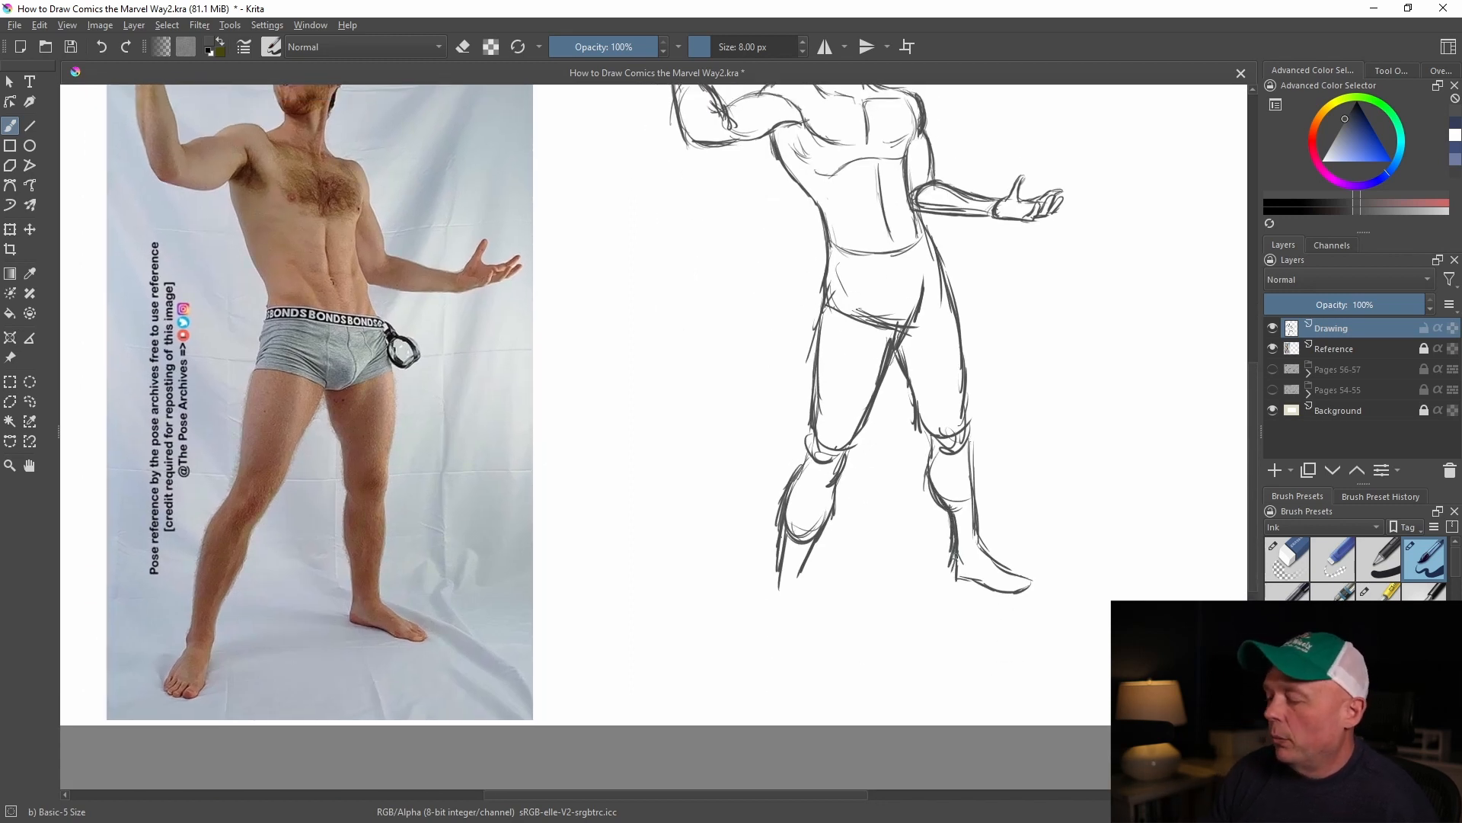
left_click_drag(966, 431, 974, 521)
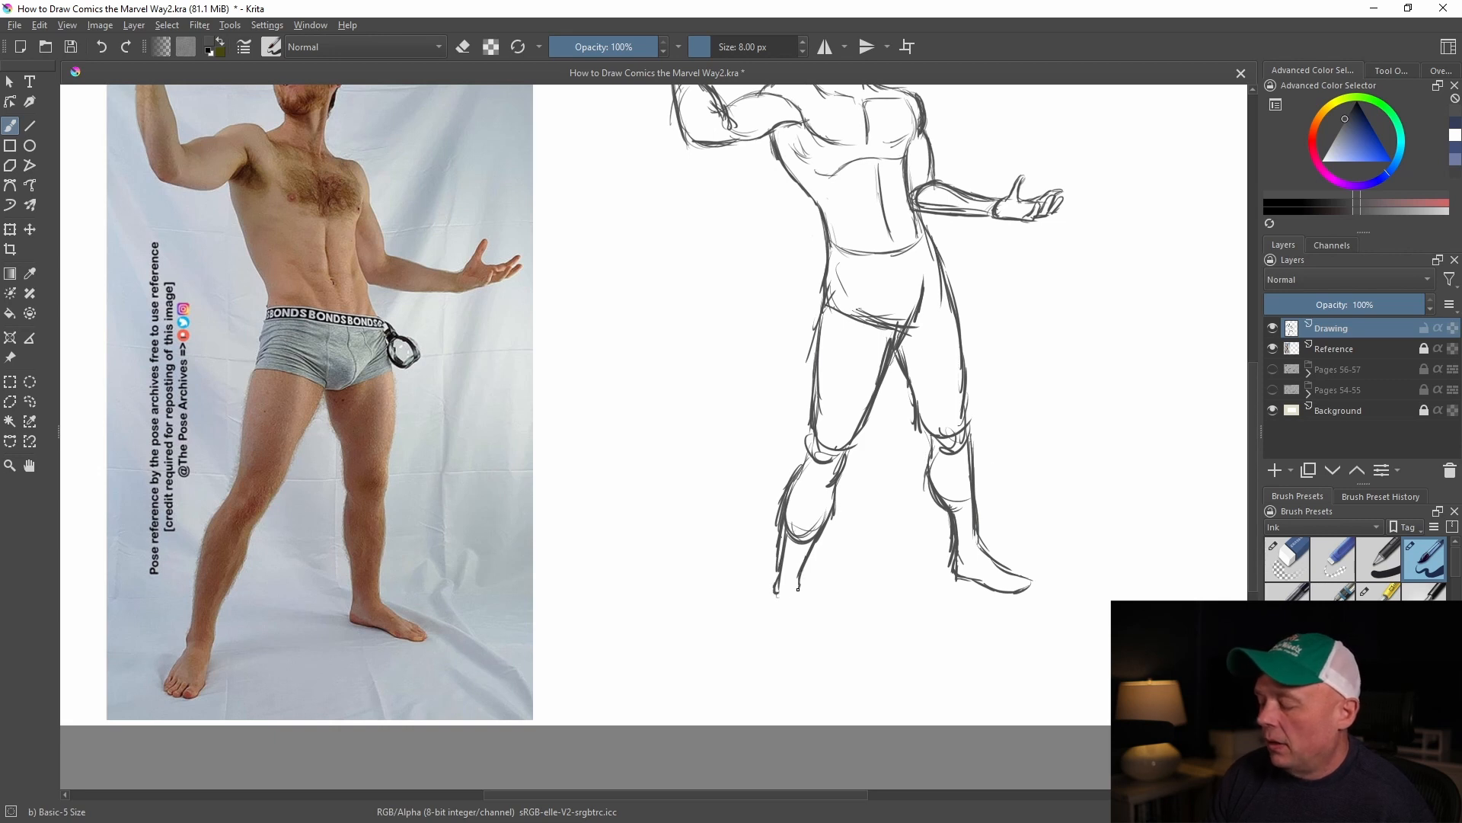
mouse_move(775, 593)
left_mouse_down()
mouse_move(754, 639)
mouse_move(787, 650)
left_mouse_up()
mouse_move(797, 591)
left_mouse_down()
mouse_move(797, 626)
mouse_move(799, 595)
mouse_move(799, 646)
mouse_move(769, 651)
left_mouse_up()
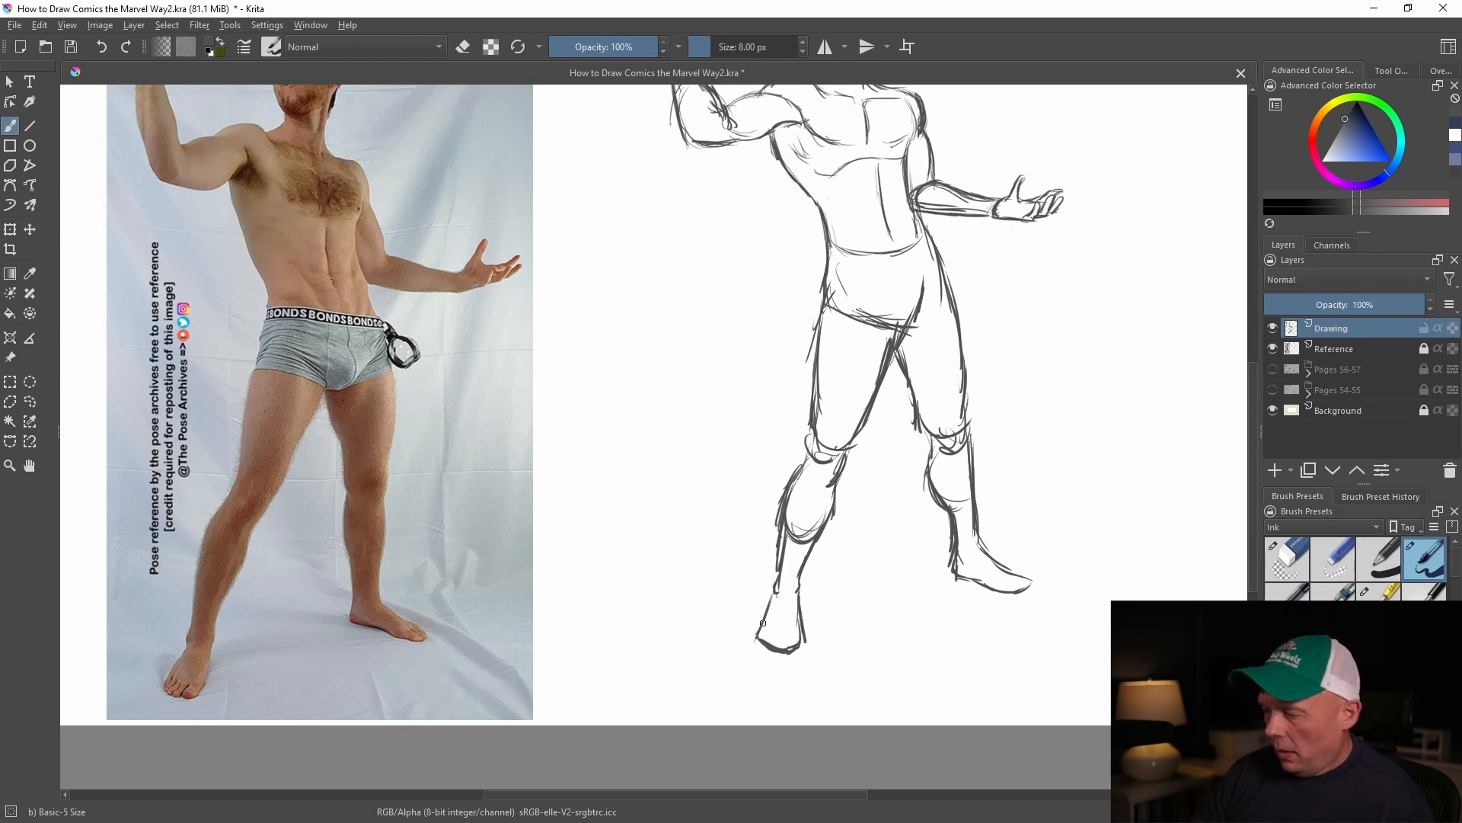
left_click_drag(769, 597, 756, 642)
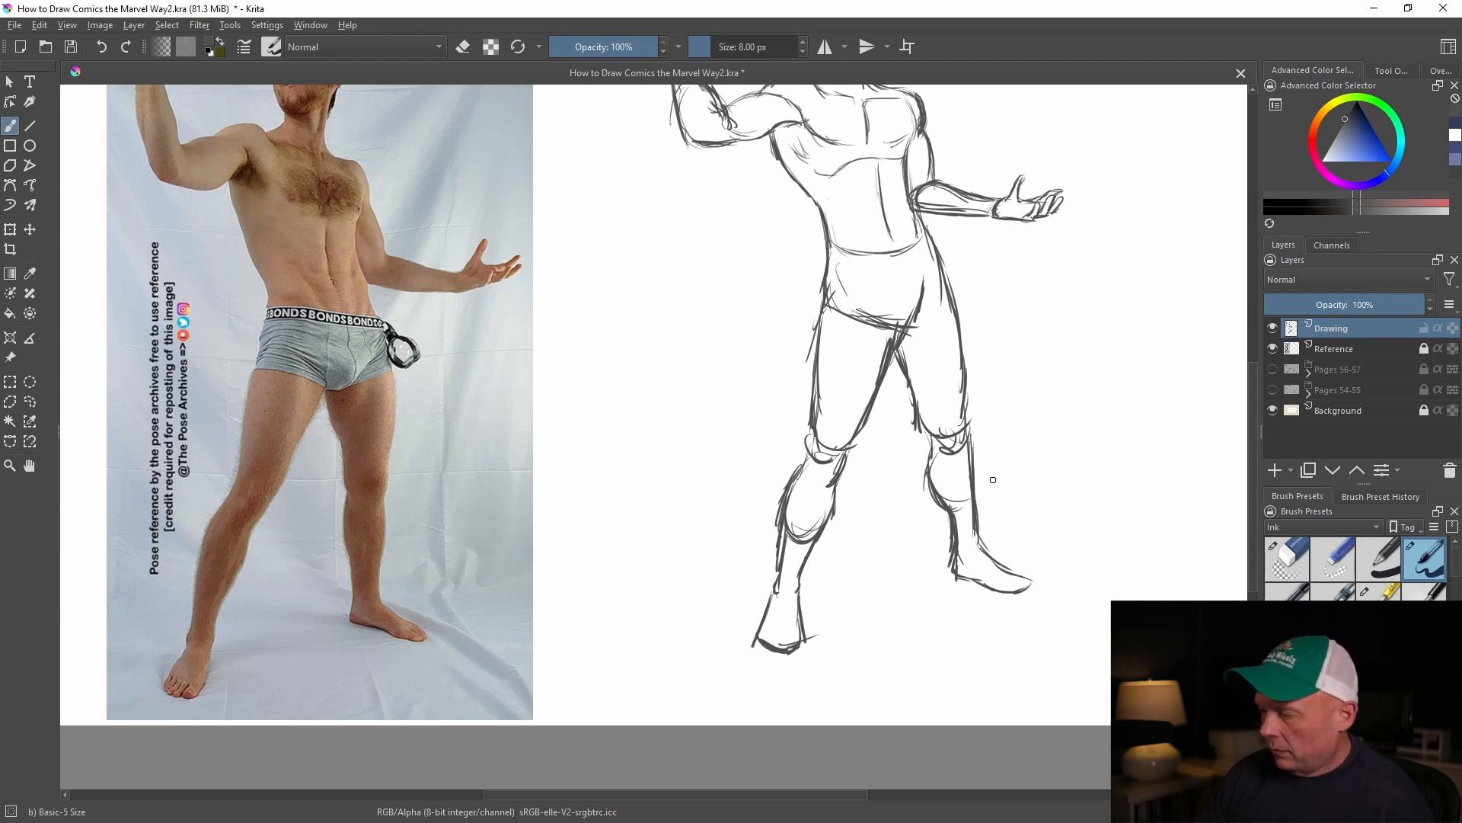
Set the brush size to 7 px and undo the test stroke made across the shin
key("bracketleft")
left_click_drag(1001, 461, 976, 620)
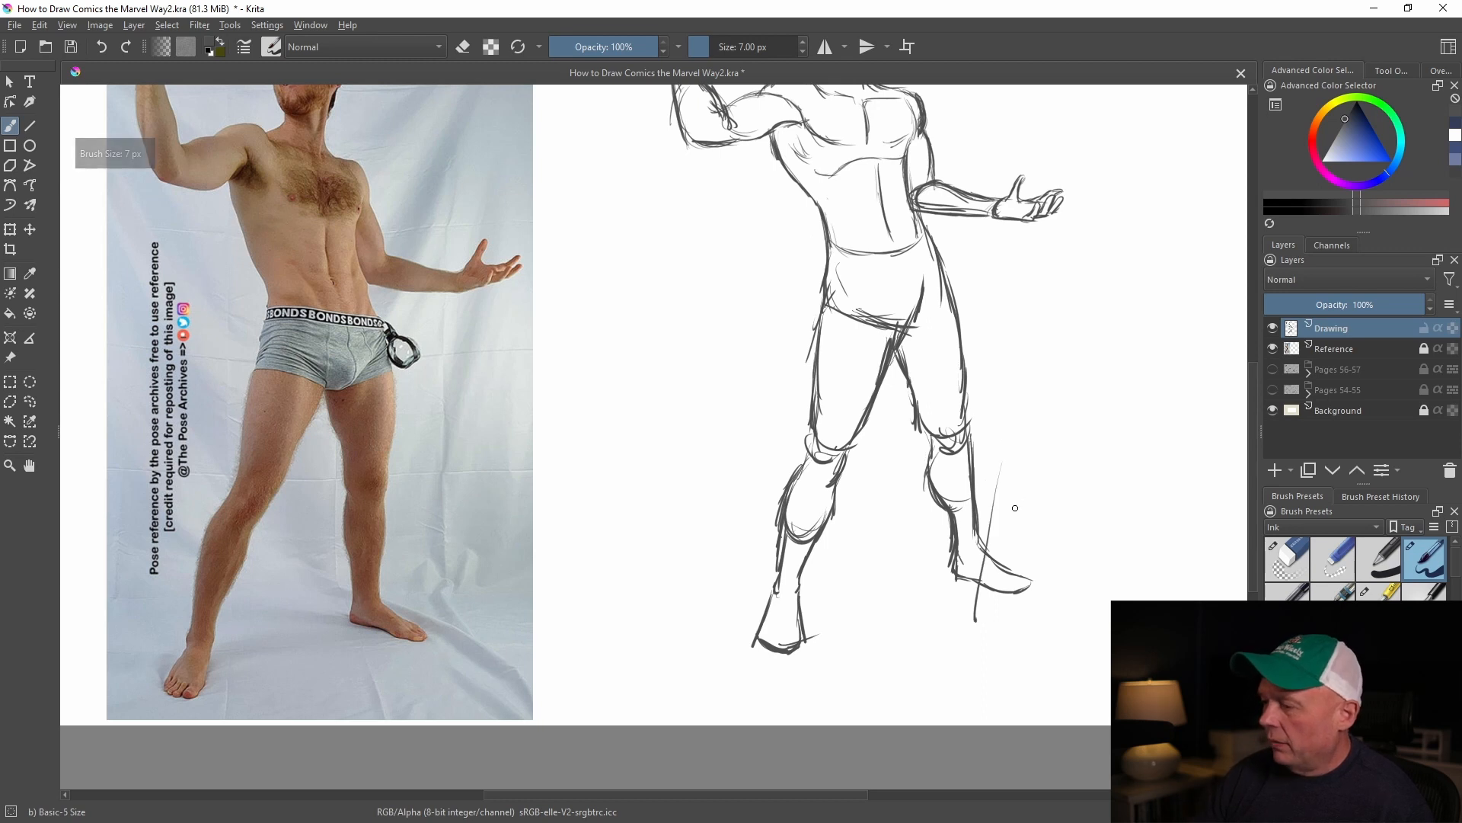
key("ctrl+z")
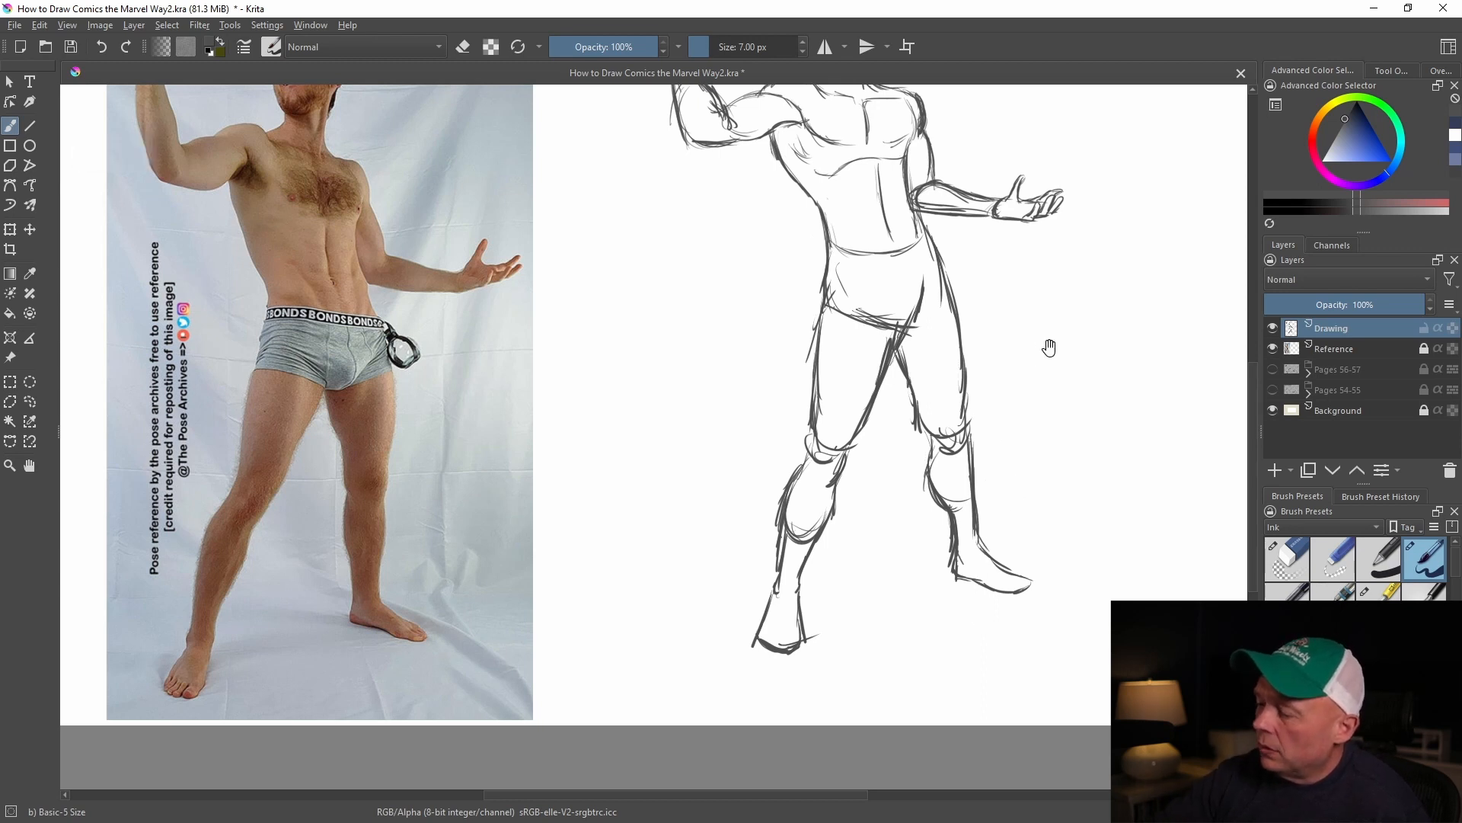
Reinforce the contours of the thigh on the raised-arm side and the crotch area of the figure
scroll(1032, 533, "up", 3)
mouse_move(773, 295)
left_mouse_down()
mouse_move(823, 373)
mouse_move(831, 419)
mouse_move(818, 576)
left_mouse_up()
mouse_move(813, 515)
left_mouse_down()
mouse_move(818, 600)
mouse_move(875, 552)
mouse_move(917, 474)
left_mouse_up()
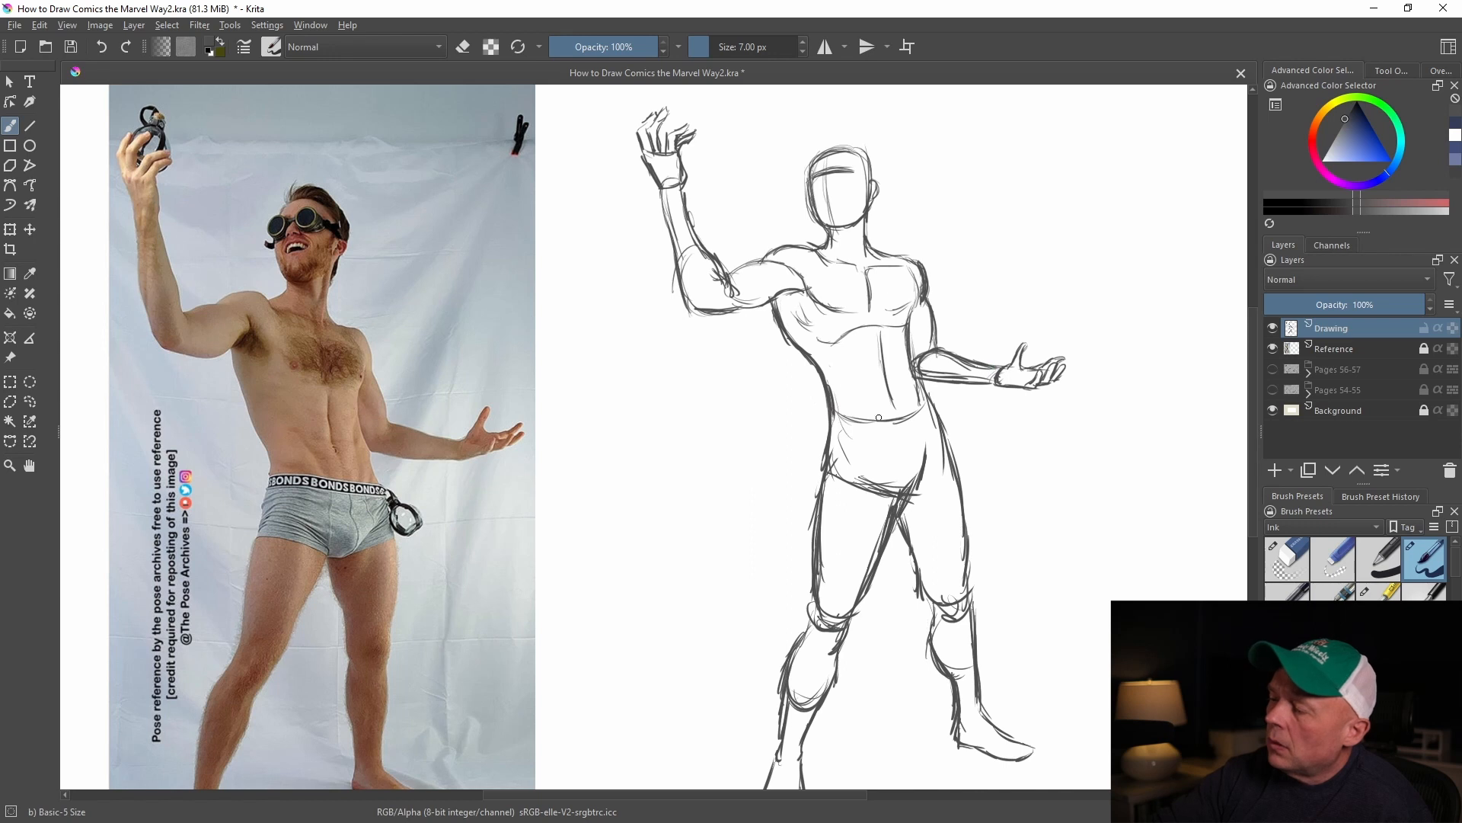
Darken the head outline and neck under the chin, and add contour lines to the abdomen and hip
mouse_move(836, 168)
left_mouse_down()
mouse_move(810, 181)
mouse_move(829, 146)
mouse_move(870, 169)
mouse_move(874, 191)
mouse_move(830, 242)
mouse_move(922, 261)
mouse_move(933, 302)
left_mouse_up()
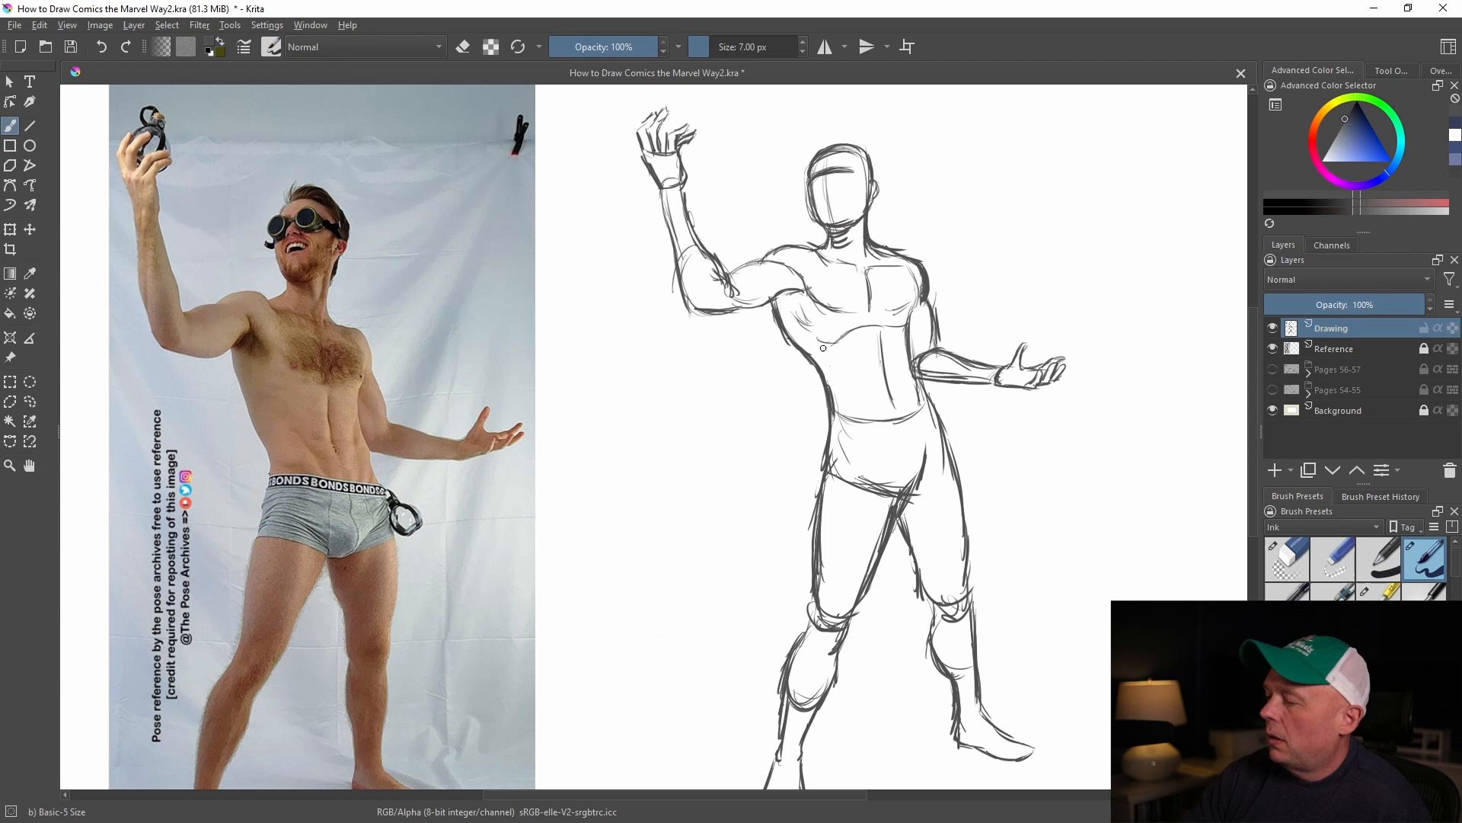
left_click_drag(837, 361, 847, 404)
left_click_drag(843, 379, 853, 403)
left_click_drag(912, 360, 938, 424)
mouse_move(948, 440)
left_mouse_down()
mouse_move(958, 466)
mouse_move(912, 487)
left_mouse_up()
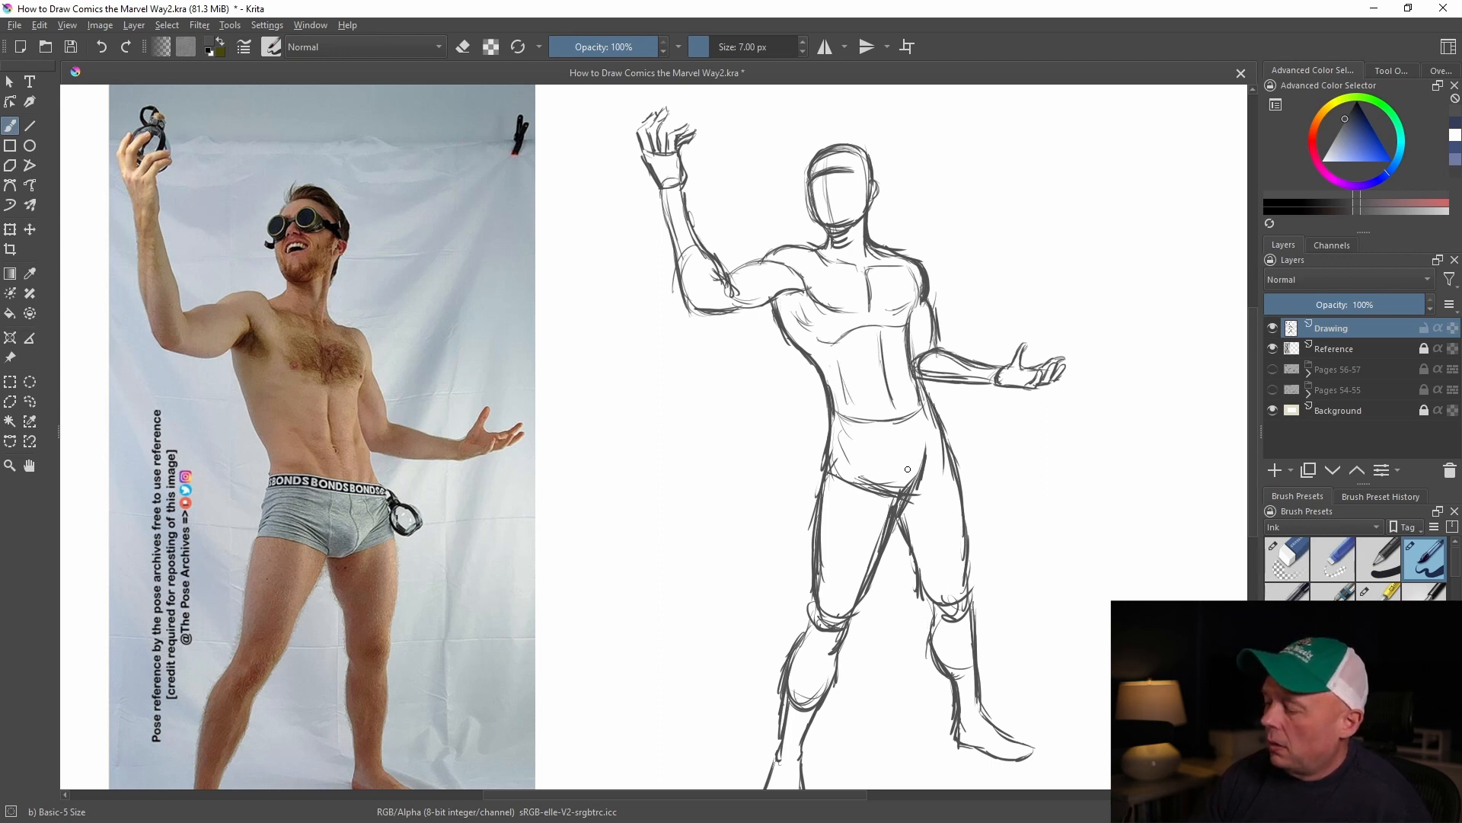
Rework the ankle and foot on the lowered-arm side and add a muscle curve inside that thigh
key("minus")
left_click_drag(840, 565, 859, 635)
left_click_drag(867, 541, 875, 628)
left_click_drag(874, 617, 909, 647)
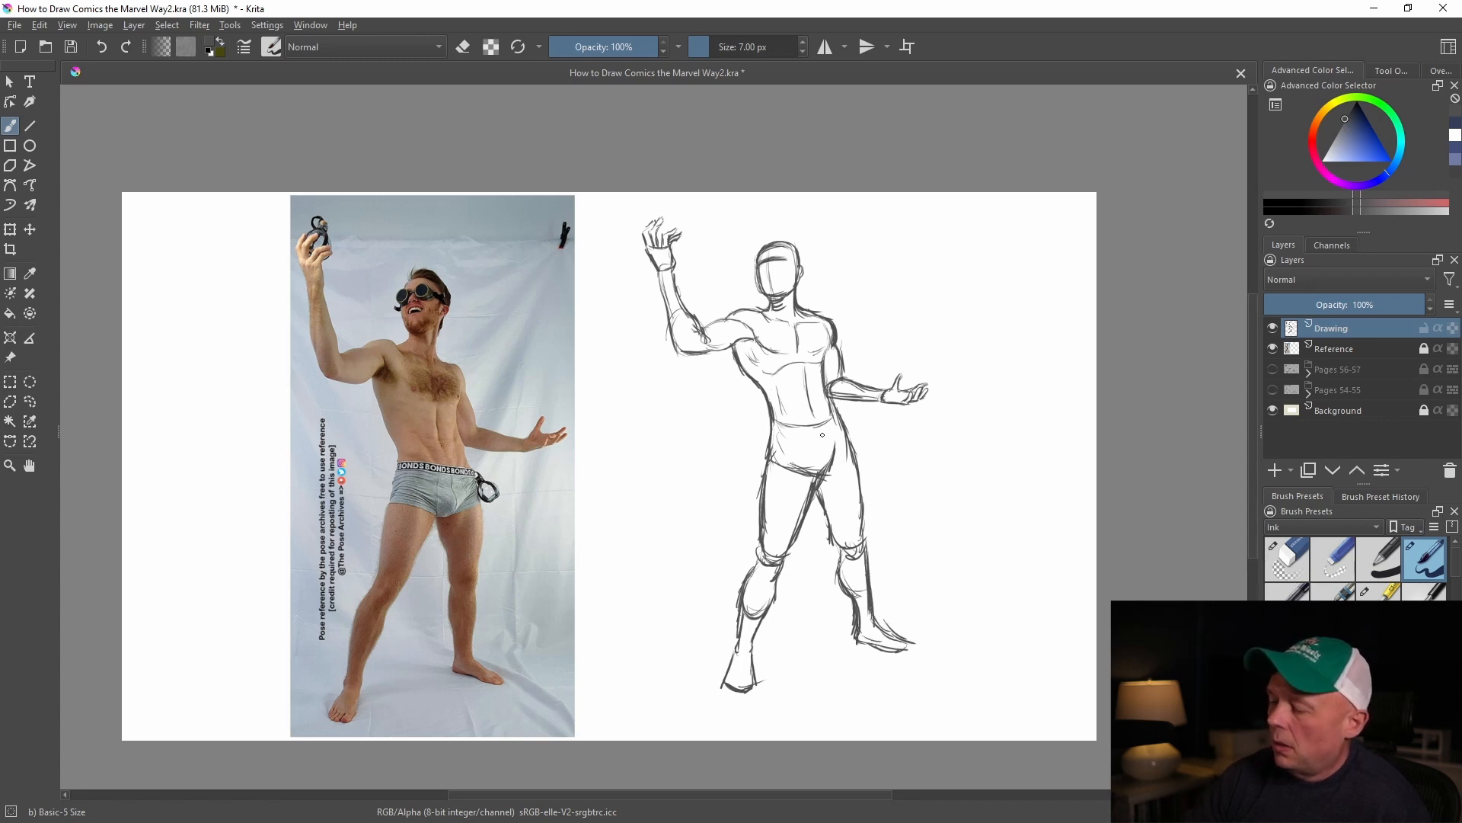
left_click_drag(838, 472, 831, 517)
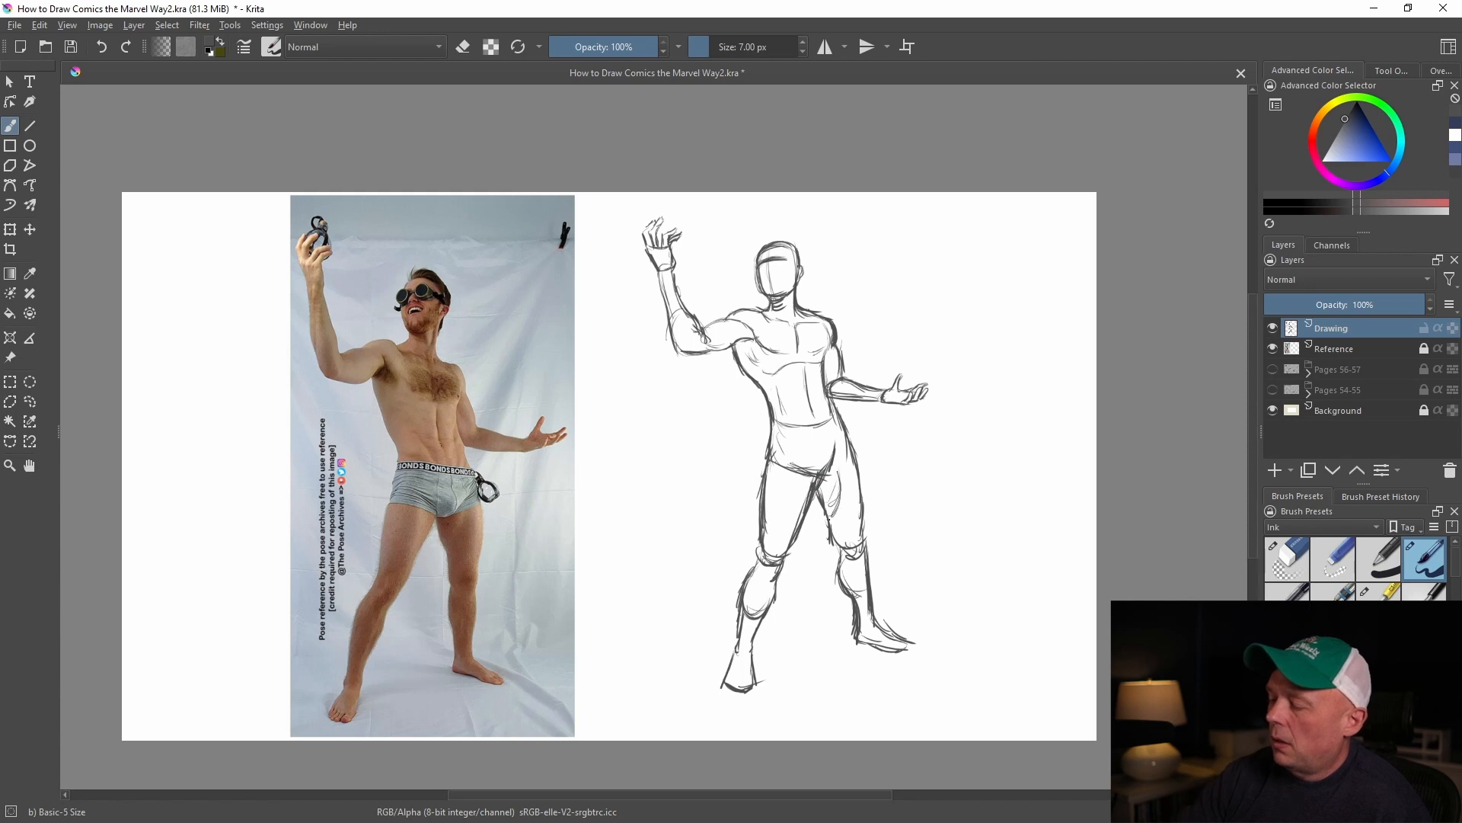
Redraw the outer thigh contours, the curved top of the raised-arm-side thigh, and the torso side above it
left_click_drag(848, 435, 858, 536)
mouse_move(770, 454)
left_mouse_down()
mouse_move(808, 476)
mouse_move(817, 459)
left_mouse_up()
left_click_drag(777, 449, 809, 463)
left_click_drag(741, 350, 764, 443)
left_click_drag(765, 409, 761, 536)
Erase the stray lines along the torso side and the curved strokes across the top of the thigh
key("/")
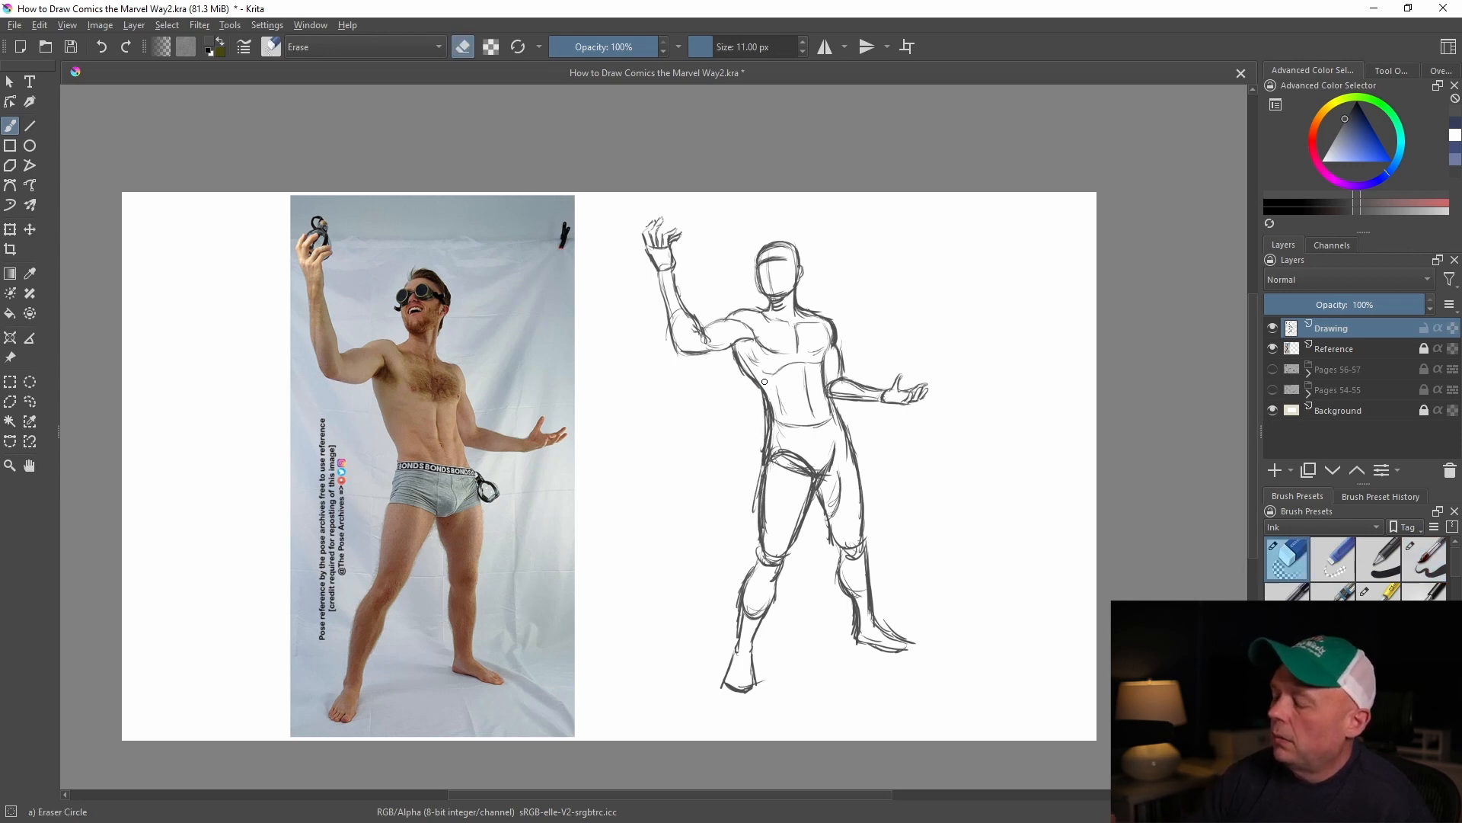
left_click_drag(746, 360, 771, 439)
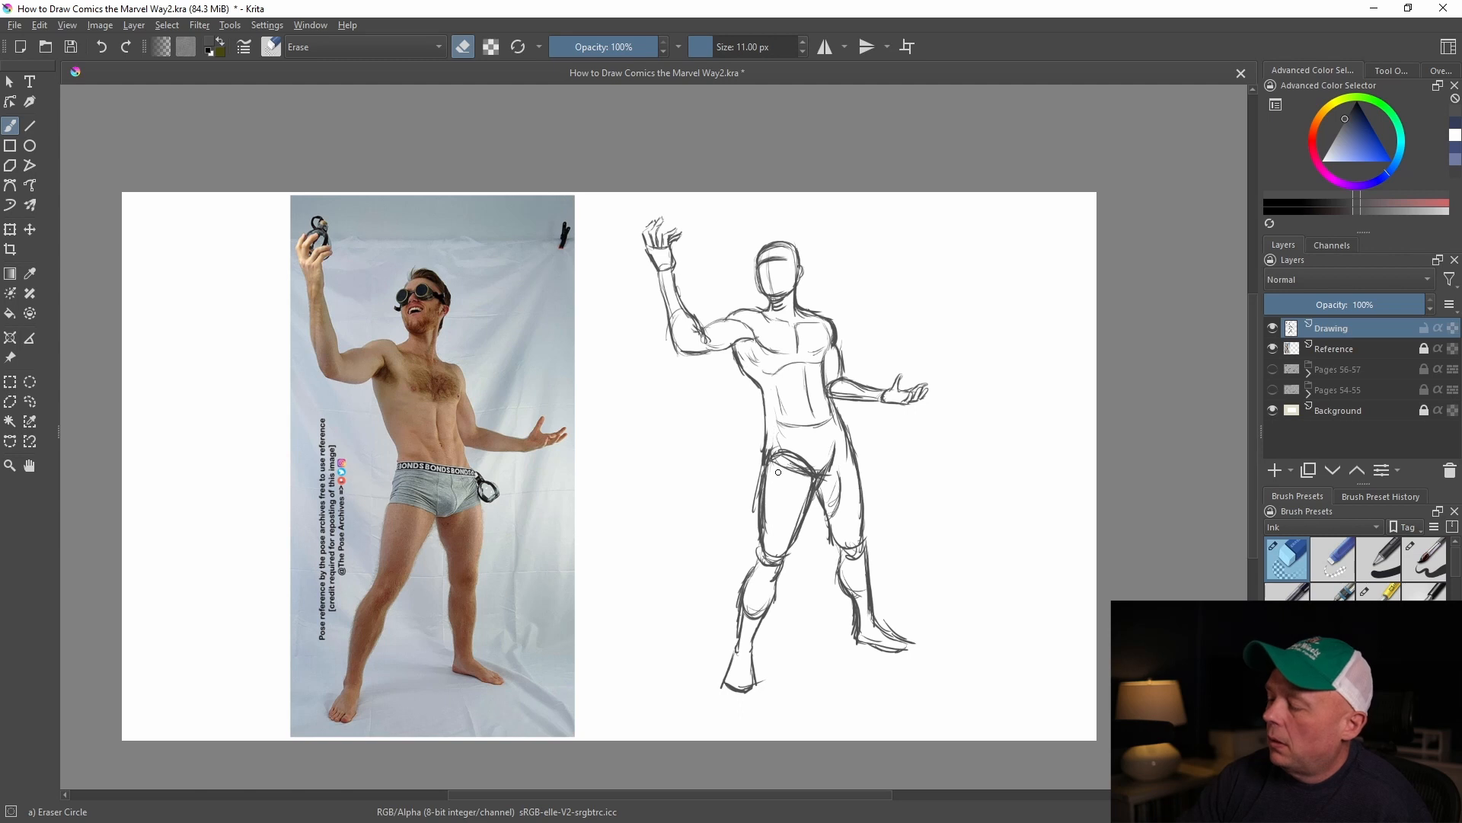
key("/")
Redraw the outer hip line on the raised-arm side and erase the stray strokes beside that thigh
key("/")
mouse_move(774, 440)
left_mouse_down()
mouse_move(762, 523)
mouse_move(766, 457)
mouse_move(807, 468)
left_mouse_up()
key("/")
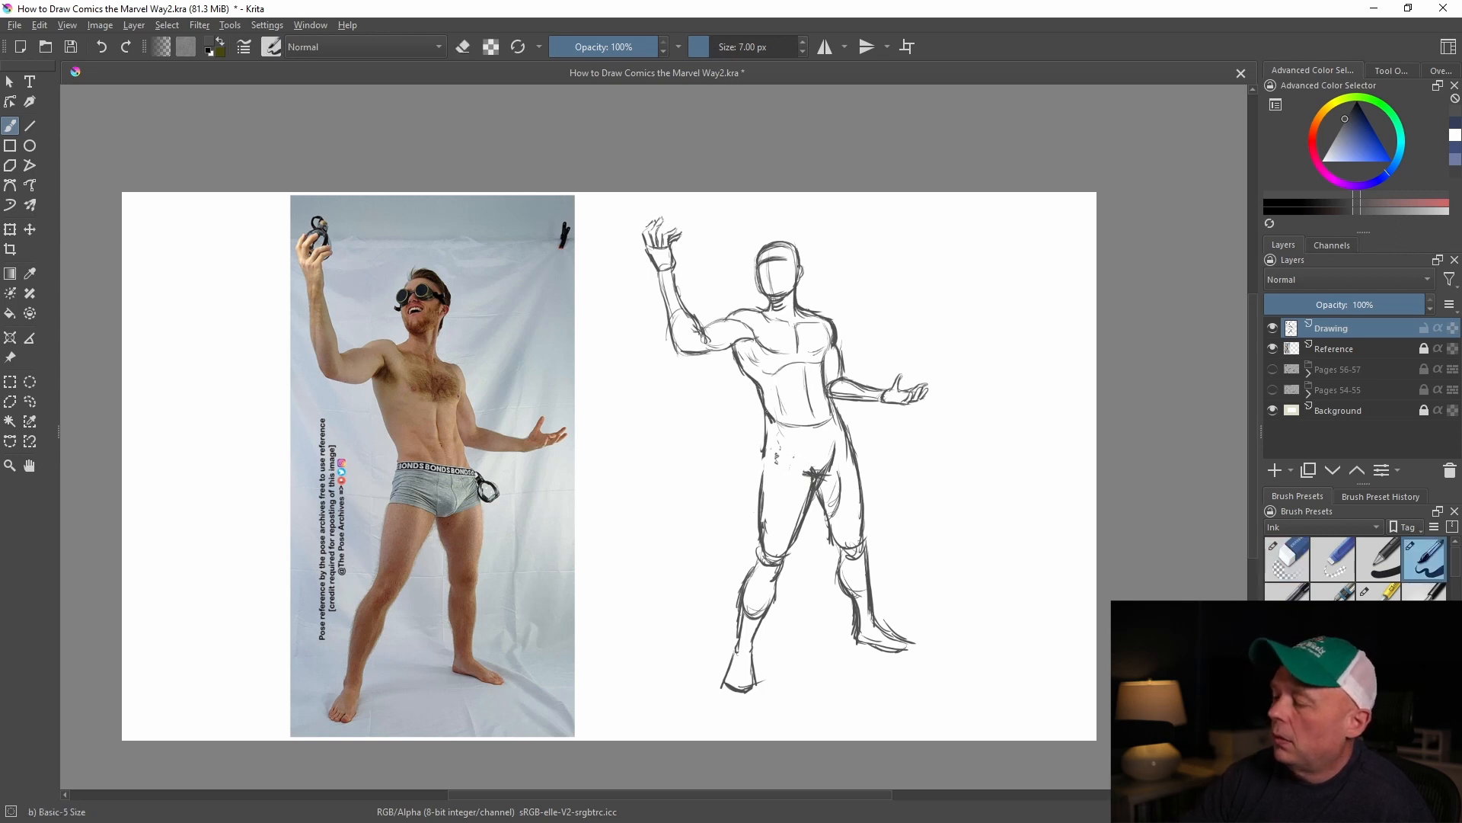
left_click_drag(769, 426, 756, 504)
key("/")
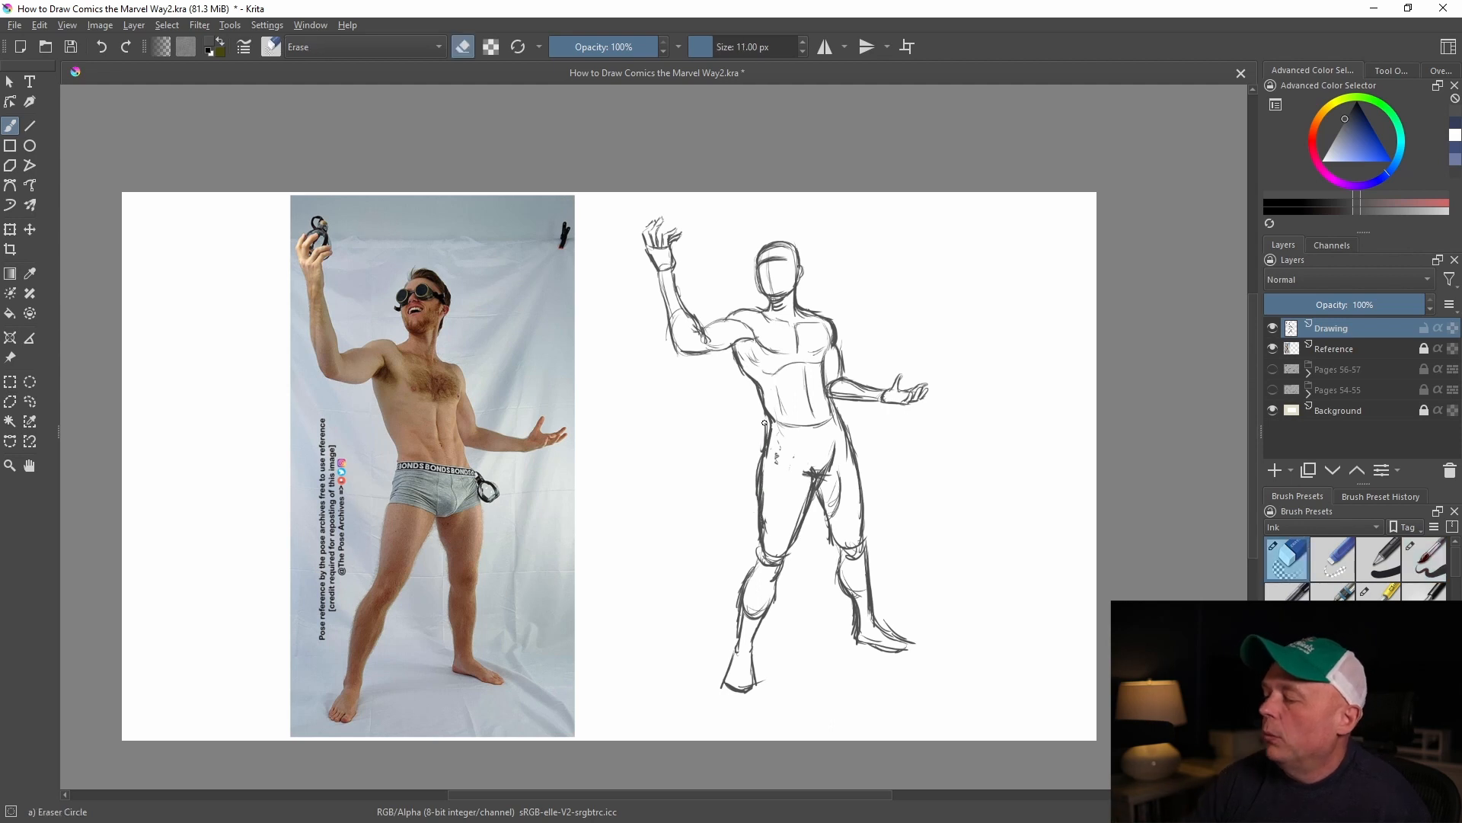
left_click_drag(757, 459, 753, 534)
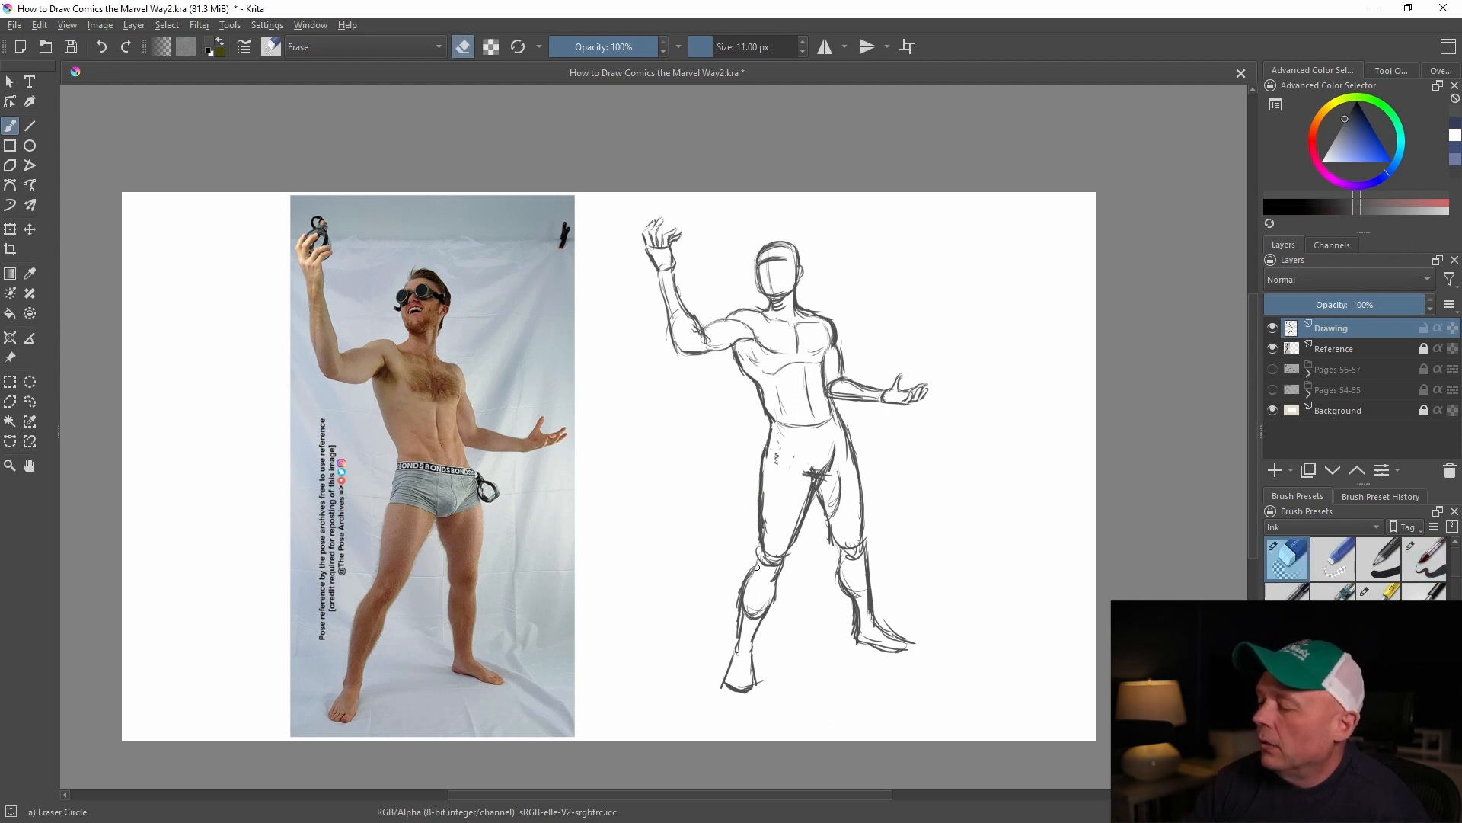
Darken the outer hip and thigh contour on the lowered-arm side and close the top of that foot
key("slash")
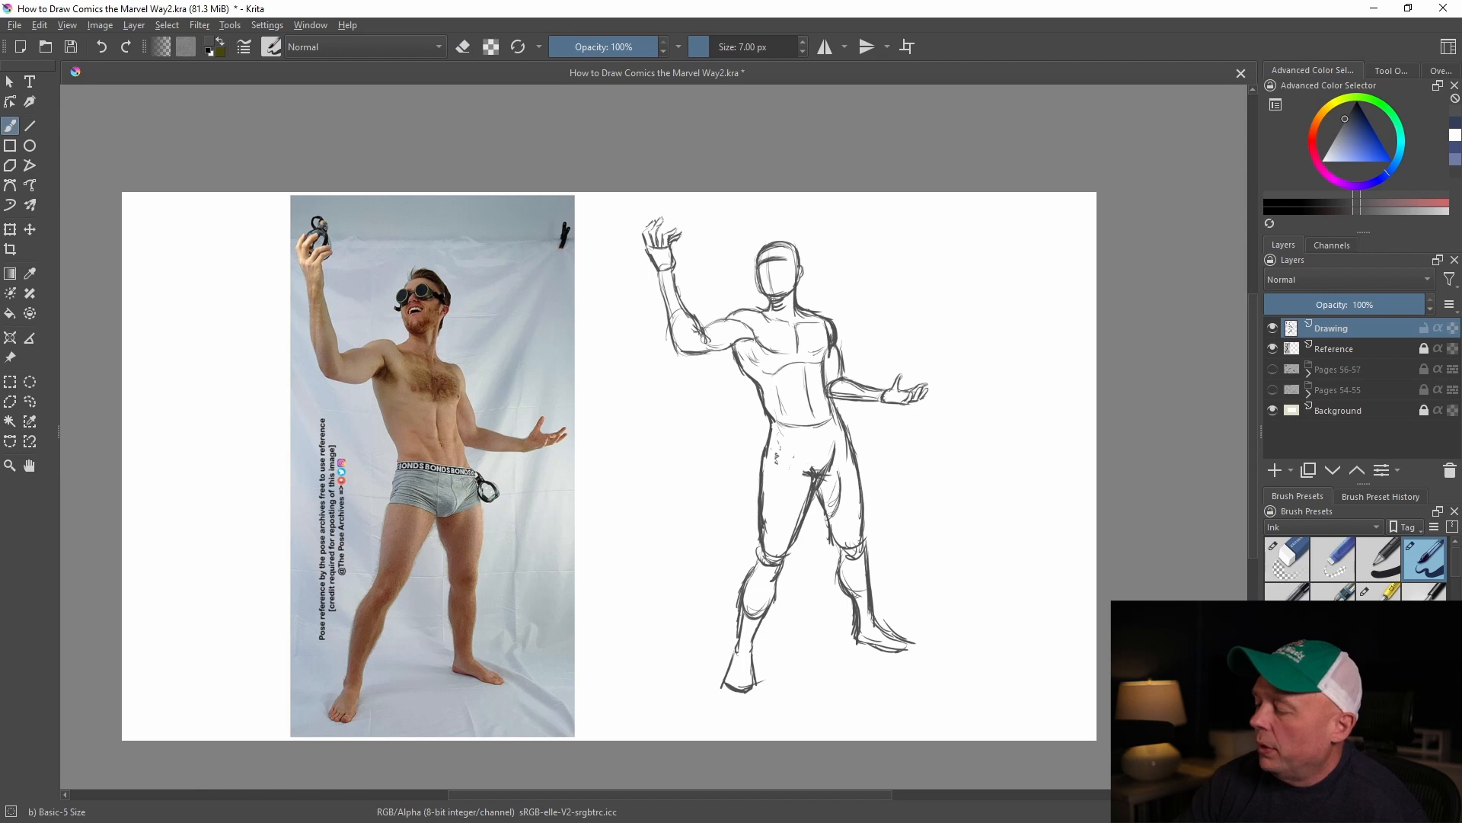
left_click_drag(838, 405, 864, 537)
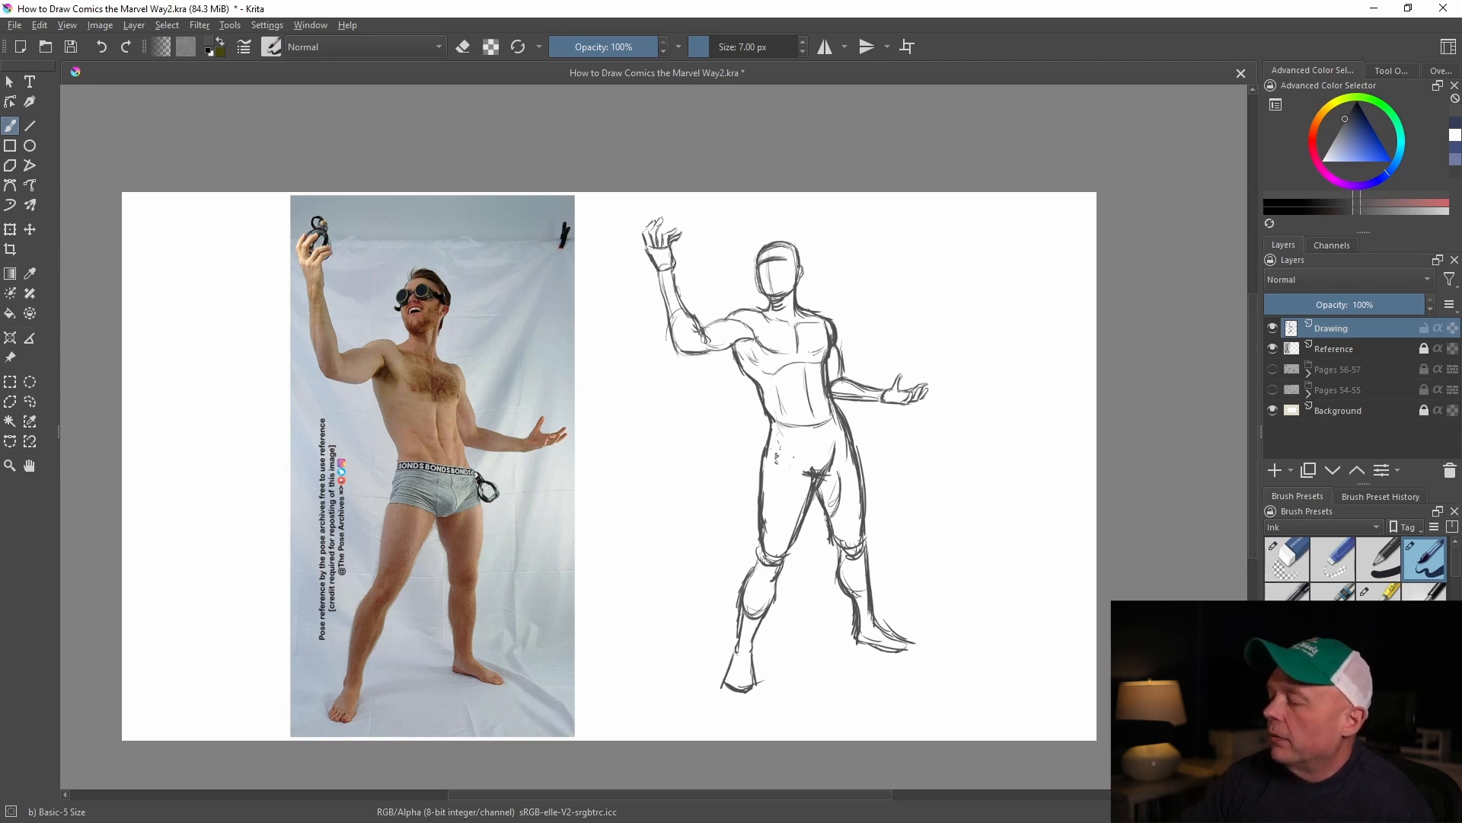
left_click_drag(880, 619, 909, 642)
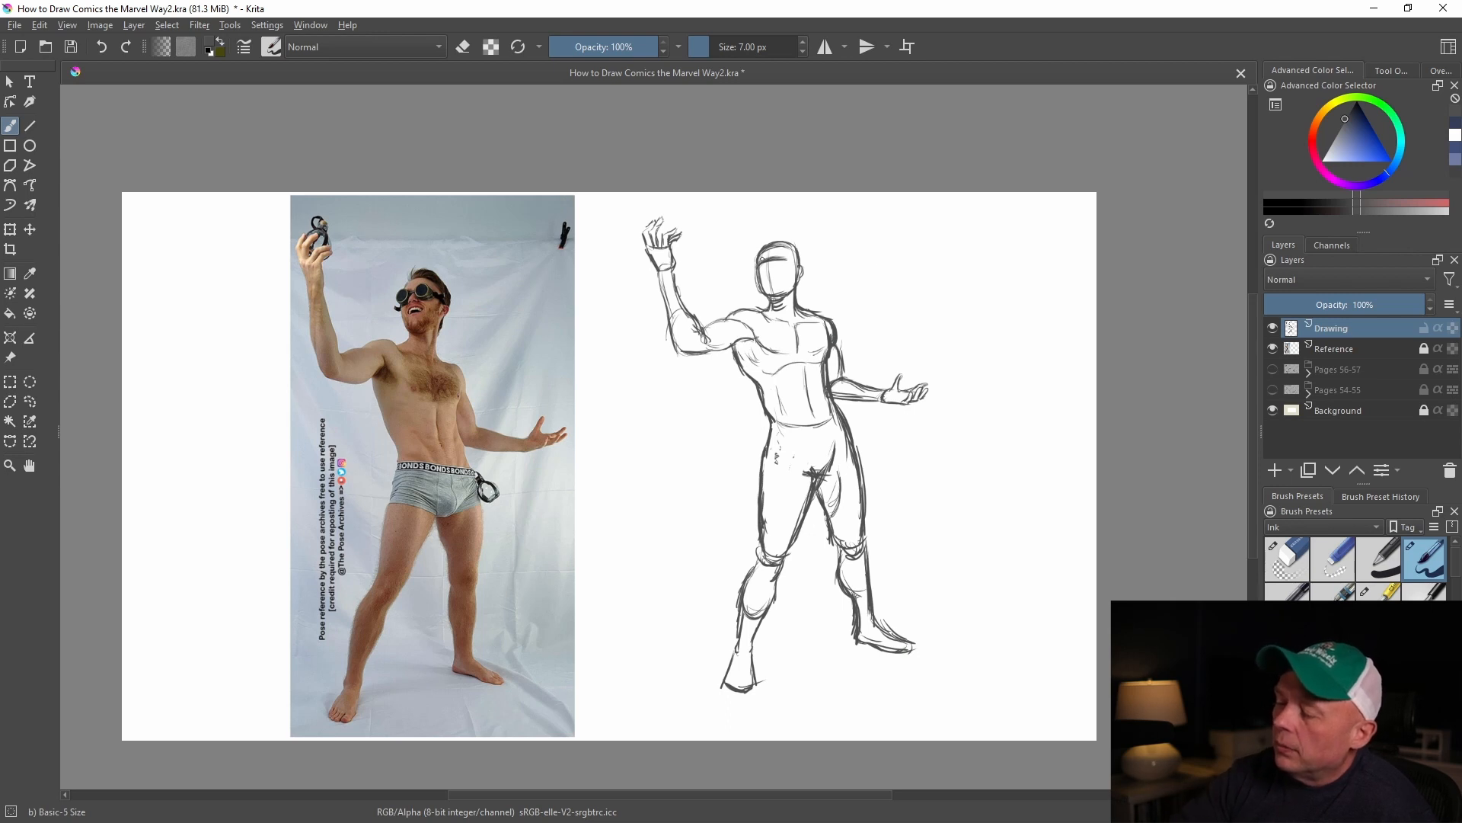
Thicken the contours of the raised arm and shoulder, and darken the chest's centre line
mouse_move(671, 269)
left_mouse_down()
mouse_move(675, 319)
mouse_move(762, 306)
mouse_move(802, 349)
left_mouse_up()
left_click_drag(797, 322, 804, 347)
left_click_drag(798, 323, 809, 322)
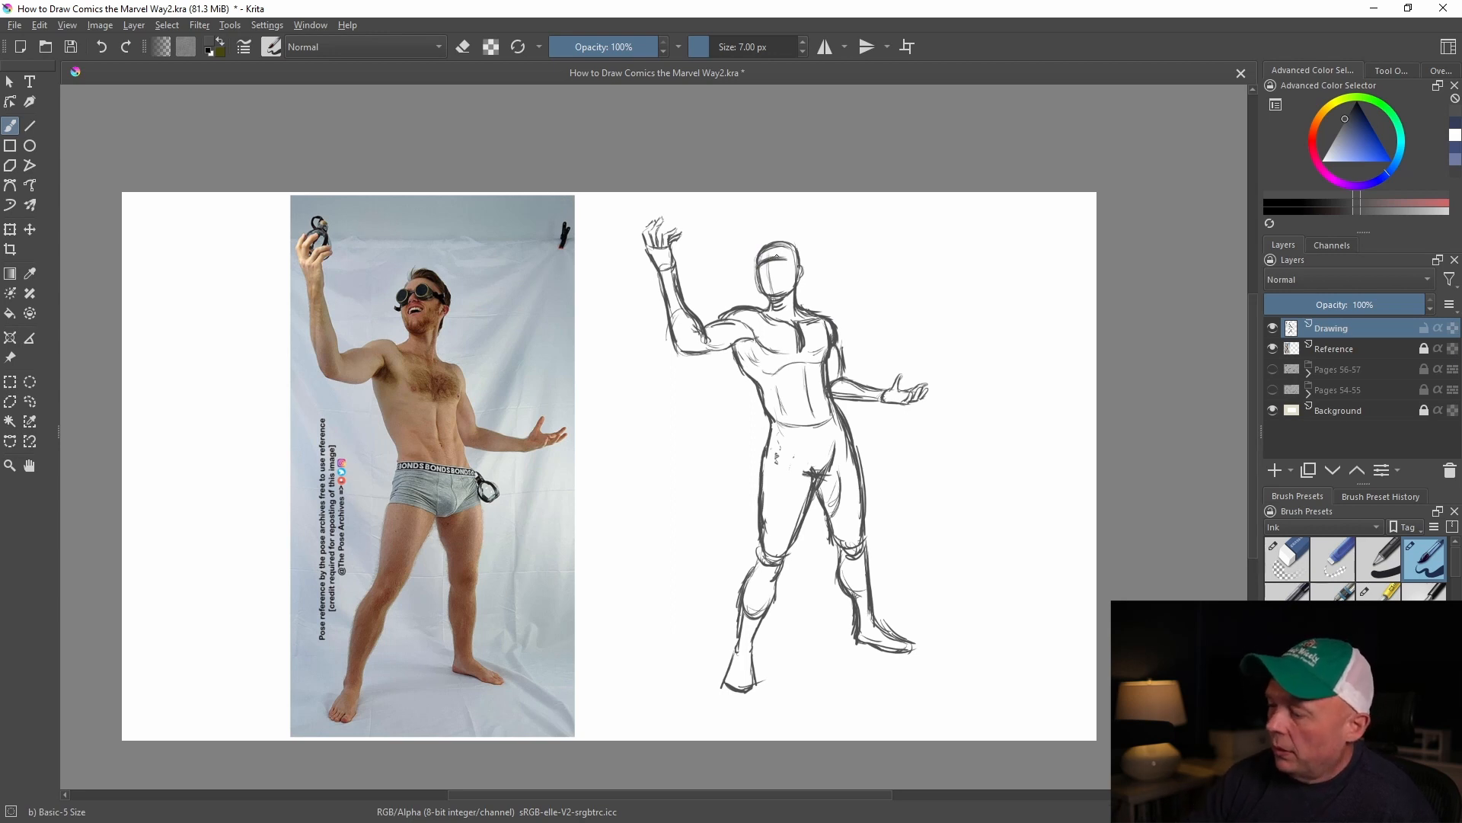
Draw round dark goggles with their strap on the face, and add the nose and open mouth
key("ctrl+plus")
key("ctrl+plus")
key("ctrl+plus")
mouse_move(870, 289)
left_mouse_down()
mouse_move(689, 687)
mouse_move(678, 758)
left_mouse_up()
mouse_move(790, 409)
left_mouse_down()
mouse_move(830, 431)
mouse_move(797, 451)
mouse_move(830, 441)
left_mouse_up()
left_click_drag(773, 396, 799, 384)
mouse_move(775, 384)
left_mouse_down()
mouse_move(791, 379)
mouse_move(783, 403)
left_mouse_up()
mouse_move(768, 402)
left_mouse_down()
mouse_move(774, 374)
mouse_move(771, 410)
left_mouse_up()
mouse_move(815, 388)
left_mouse_down()
mouse_move(847, 364)
mouse_move(834, 359)
mouse_move(847, 385)
mouse_move(884, 379)
left_mouse_up()
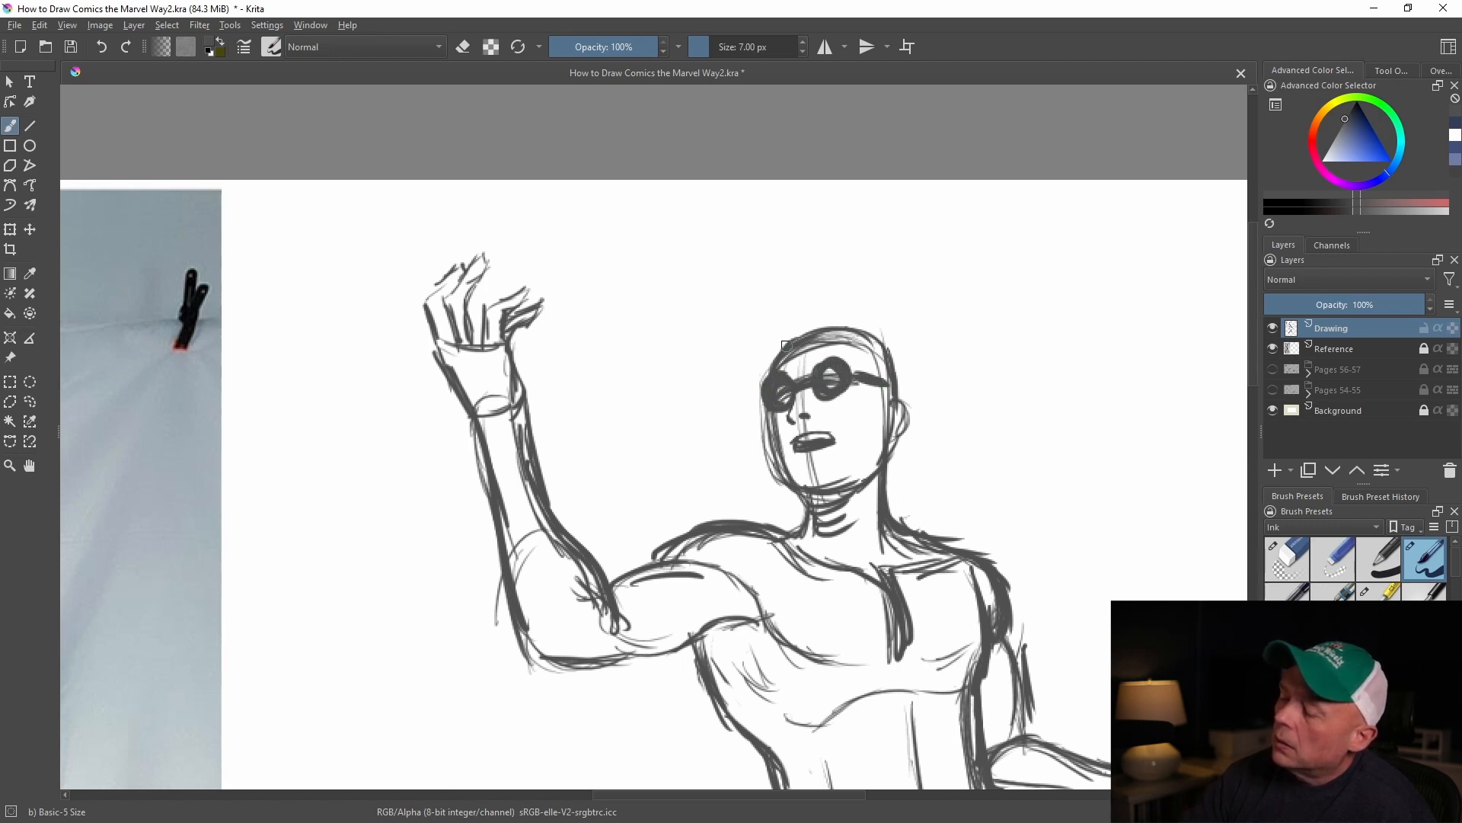
Sketch swept-back hair over the top of the head with loose tufts at the front and back
mouse_move(766, 367)
left_mouse_down()
mouse_move(796, 314)
mouse_move(771, 347)
mouse_move(764, 334)
mouse_move(808, 311)
mouse_move(875, 313)
mouse_move(893, 346)
mouse_move(832, 332)
mouse_move(878, 349)
mouse_move(884, 373)
mouse_move(892, 346)
left_mouse_up()
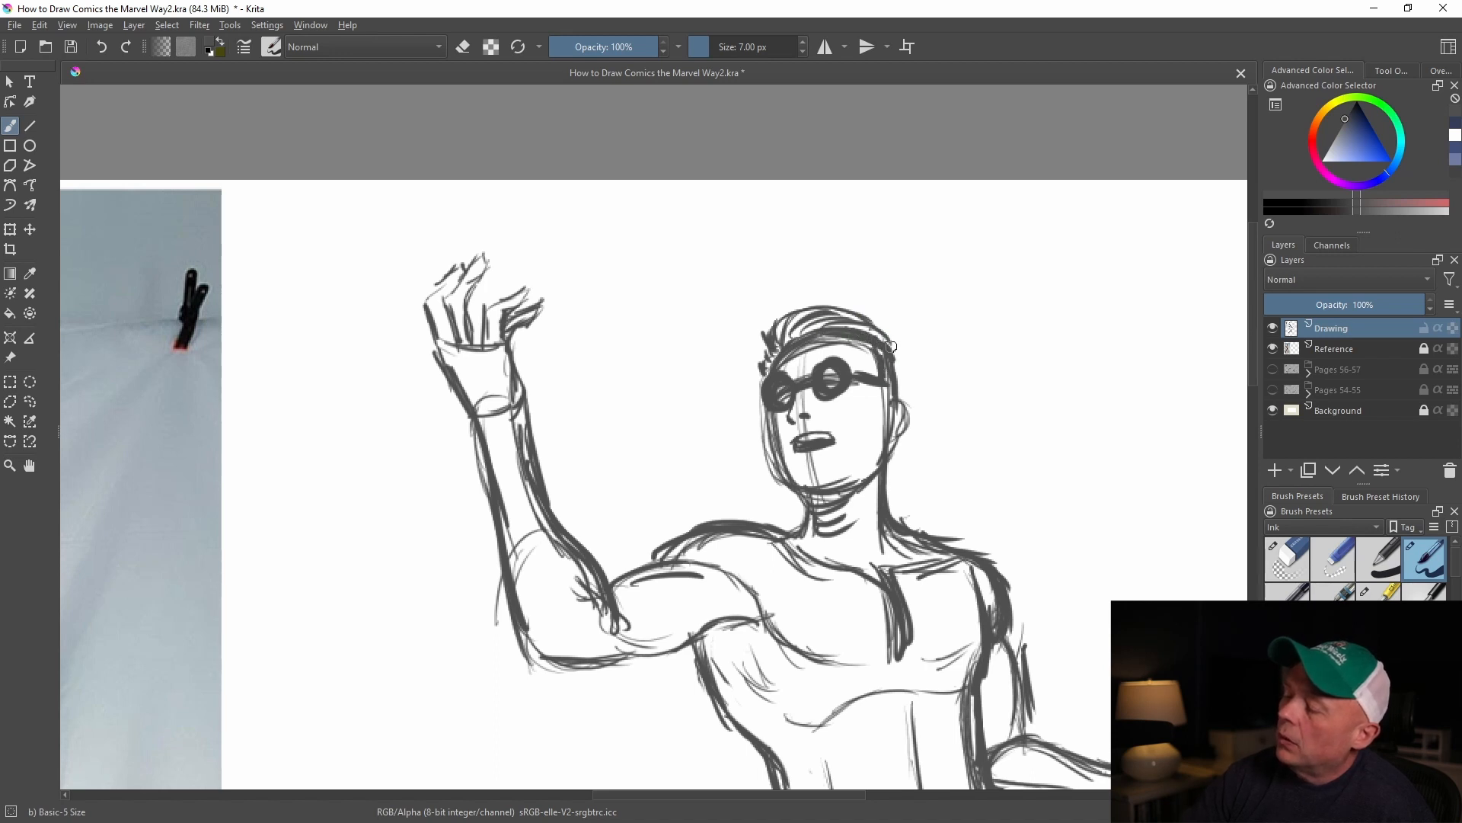
mouse_move(791, 323)
left_mouse_down()
mouse_move(785, 352)
mouse_move(762, 354)
mouse_move(787, 306)
mouse_move(807, 328)
mouse_move(862, 312)
mouse_move(899, 360)
left_mouse_up()
mouse_move(765, 362)
left_mouse_down()
mouse_move(750, 350)
mouse_move(745, 363)
left_mouse_up()
left_click_drag(886, 343, 908, 378)
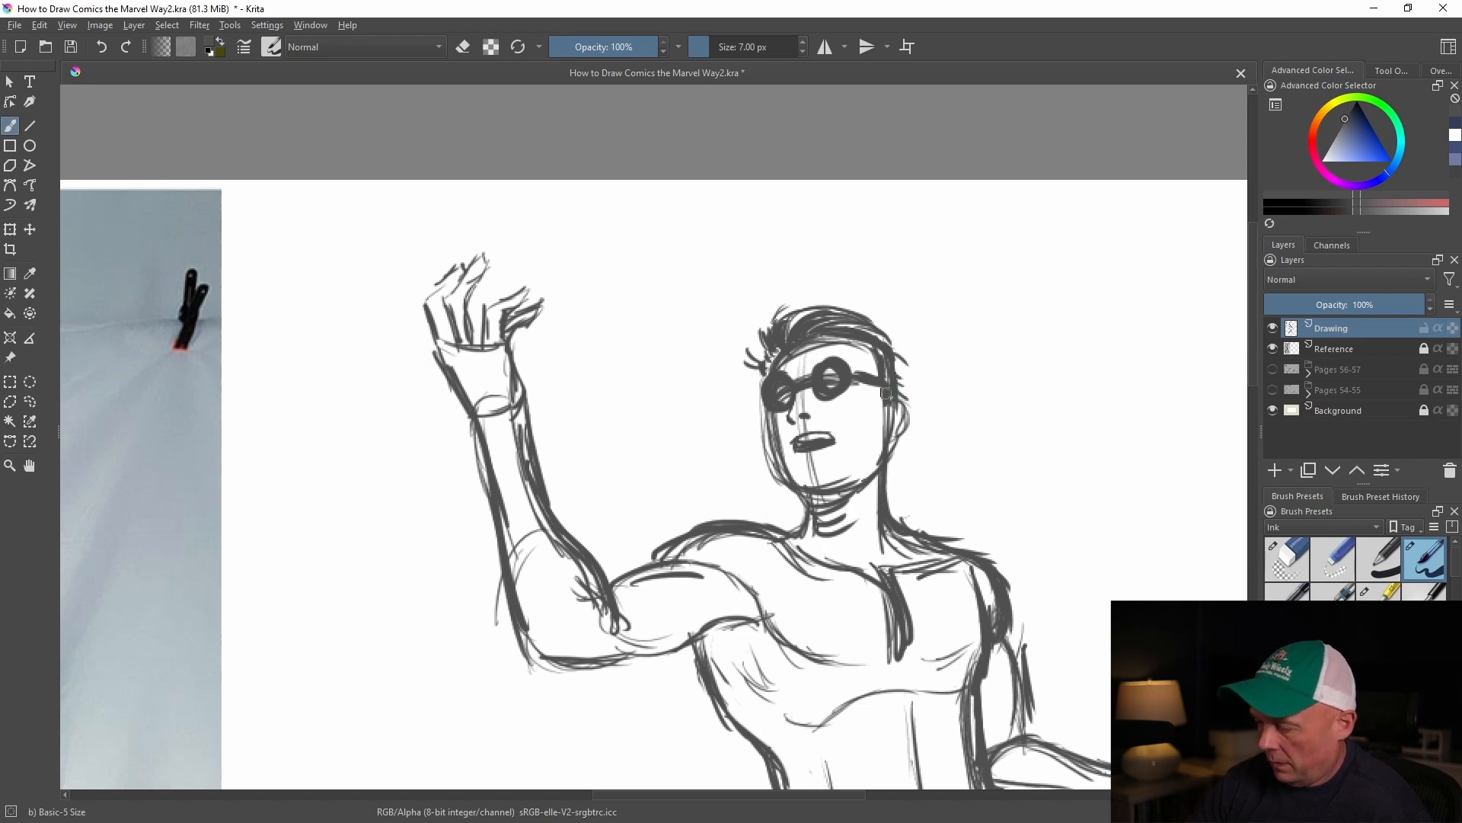
Draw curved lines across the calves of both legs with the full figure in view
key("ctrl+minus")
key("ctrl+minus")
key("ctrl+minus")
key("ctrl+minus")
left_click_drag(871, 422, 1002, 327)
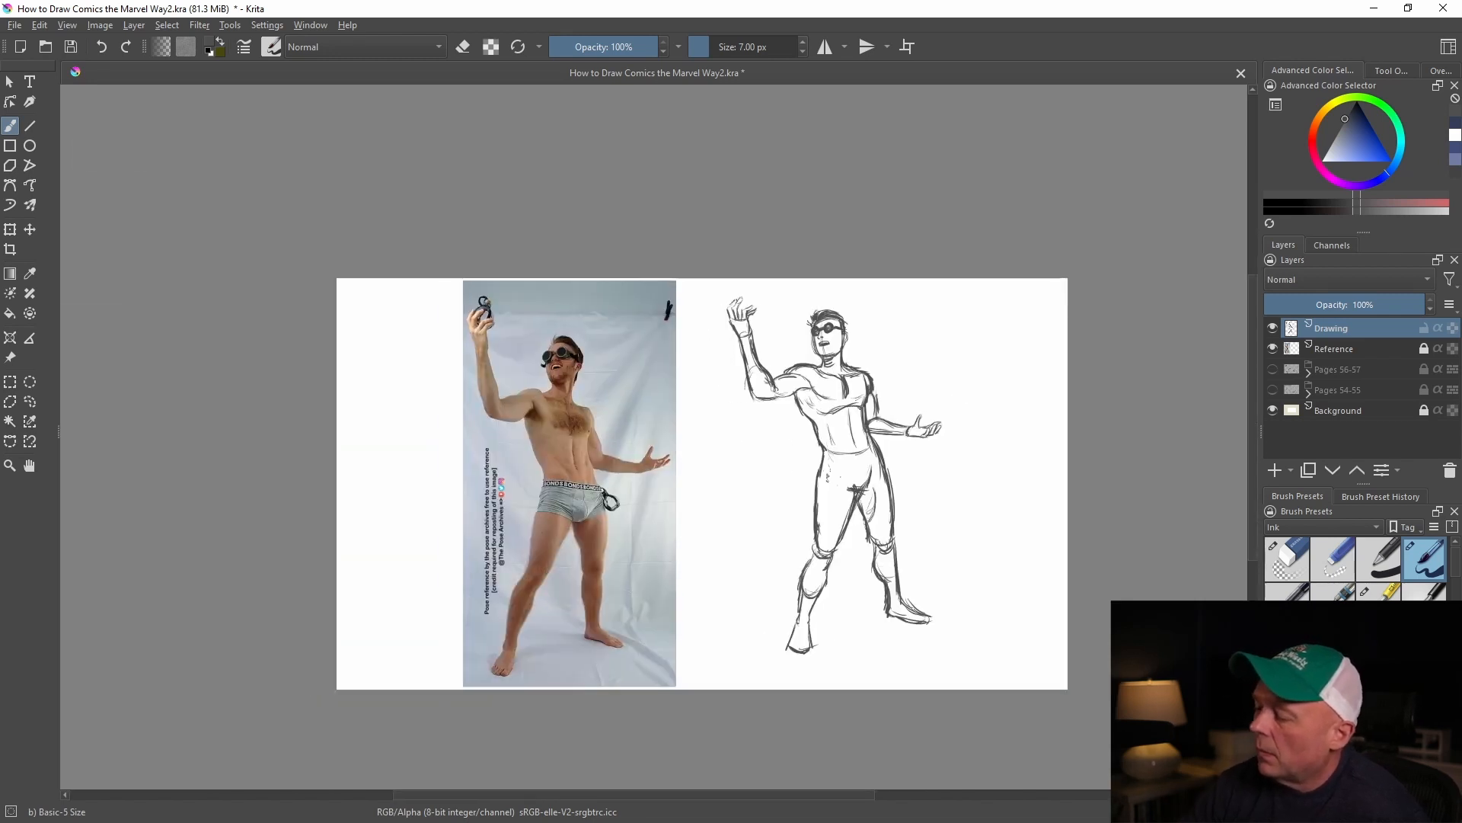
mouse_move(804, 572)
left_mouse_down()
mouse_move(825, 584)
mouse_move(820, 597)
left_mouse_up()
left_click_drag(882, 575, 895, 581)
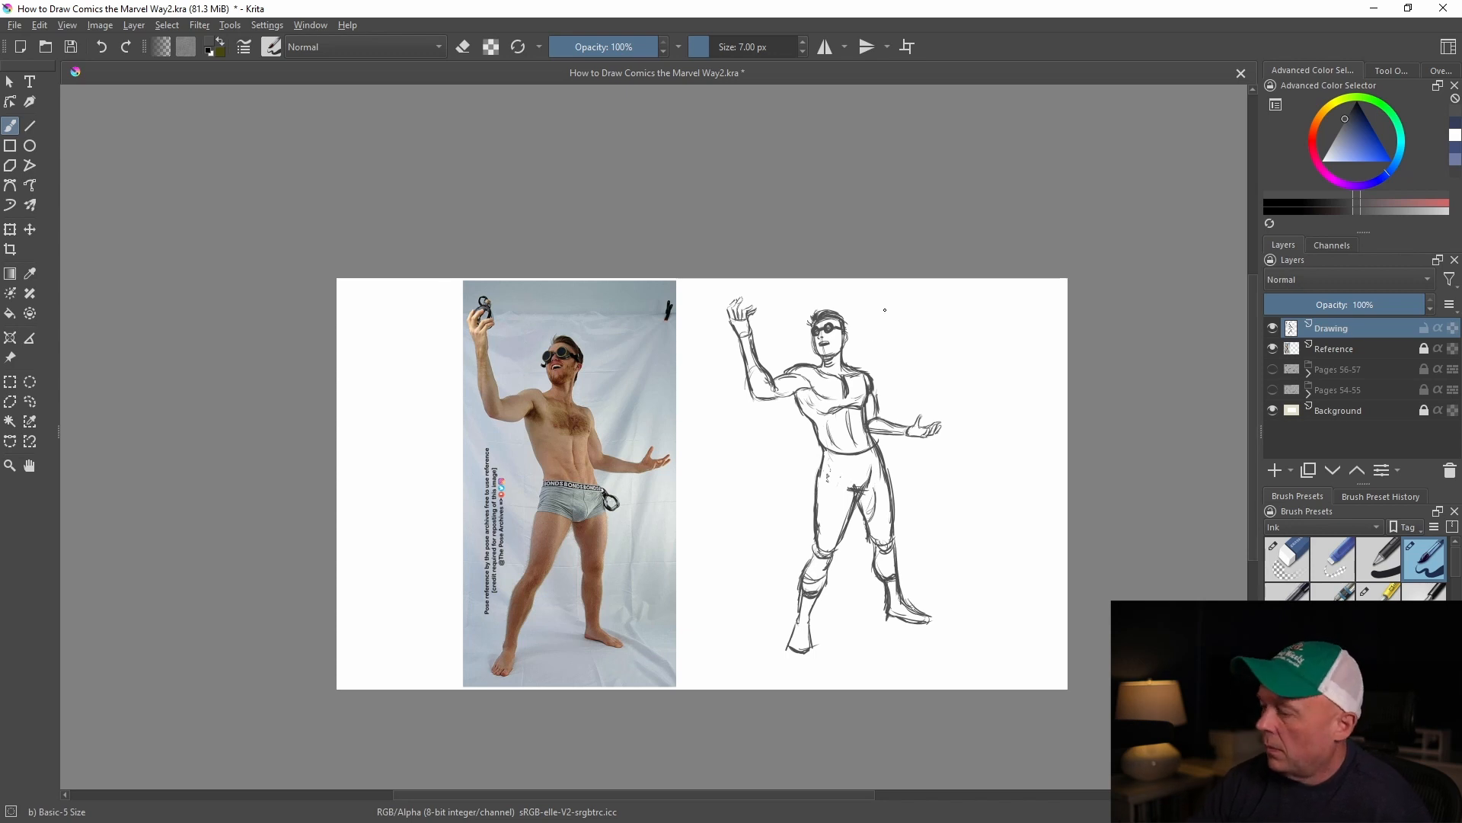
Strengthen the far-side shoulder, waist and hip contours, and add a short centre line below the waist
key("ctrl+plus")
key("ctrl+plus")
left_click_drag(1084, 328, 869, 419)
left_click_drag(877, 418, 886, 488)
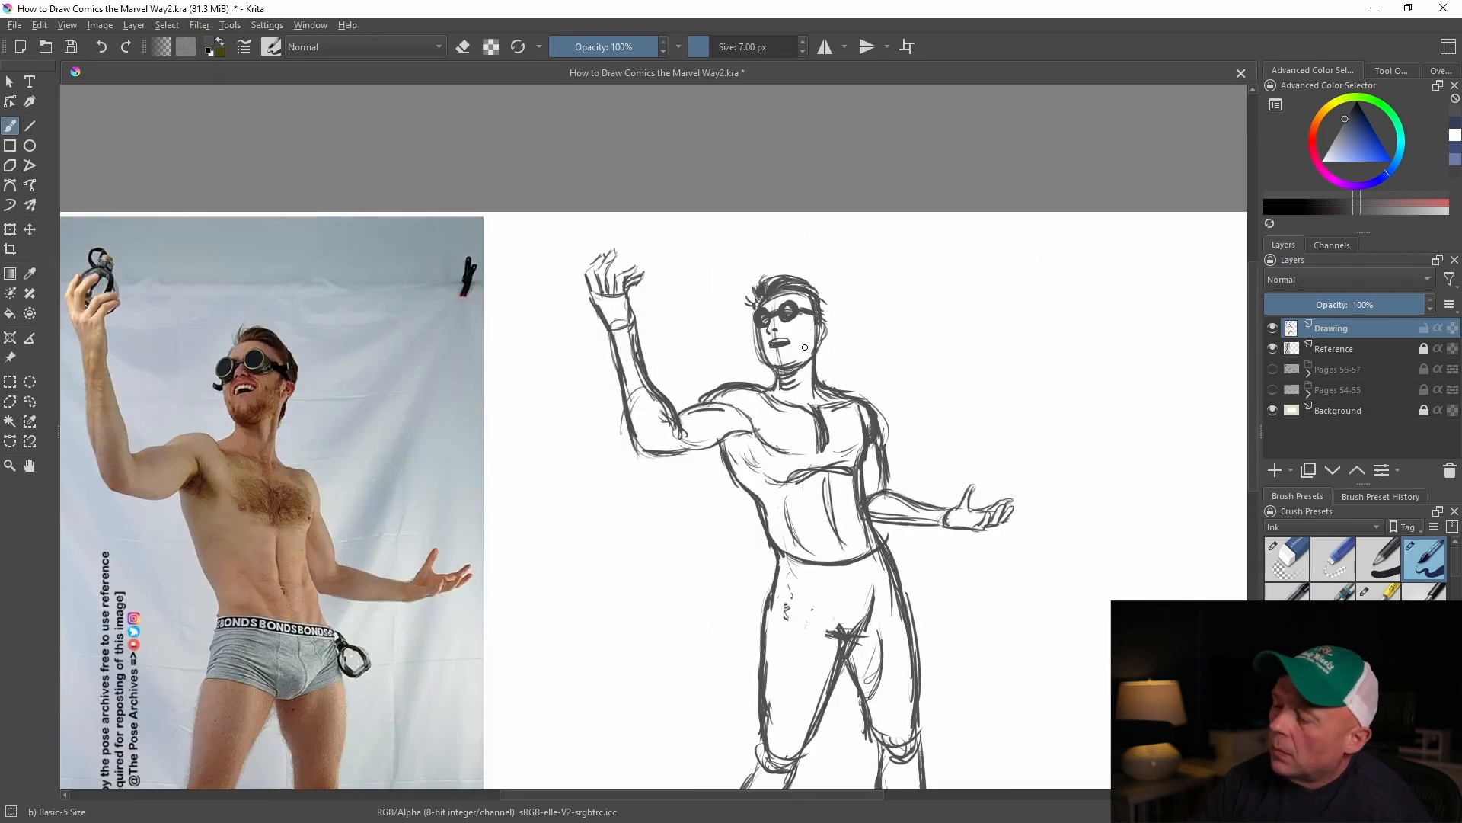
left_click_drag(756, 499, 768, 632)
mouse_move(880, 545)
left_mouse_down()
mouse_move(895, 591)
mouse_move(837, 630)
left_mouse_up()
left_click_drag(793, 531, 826, 590)
left_click_drag(867, 516, 870, 574)
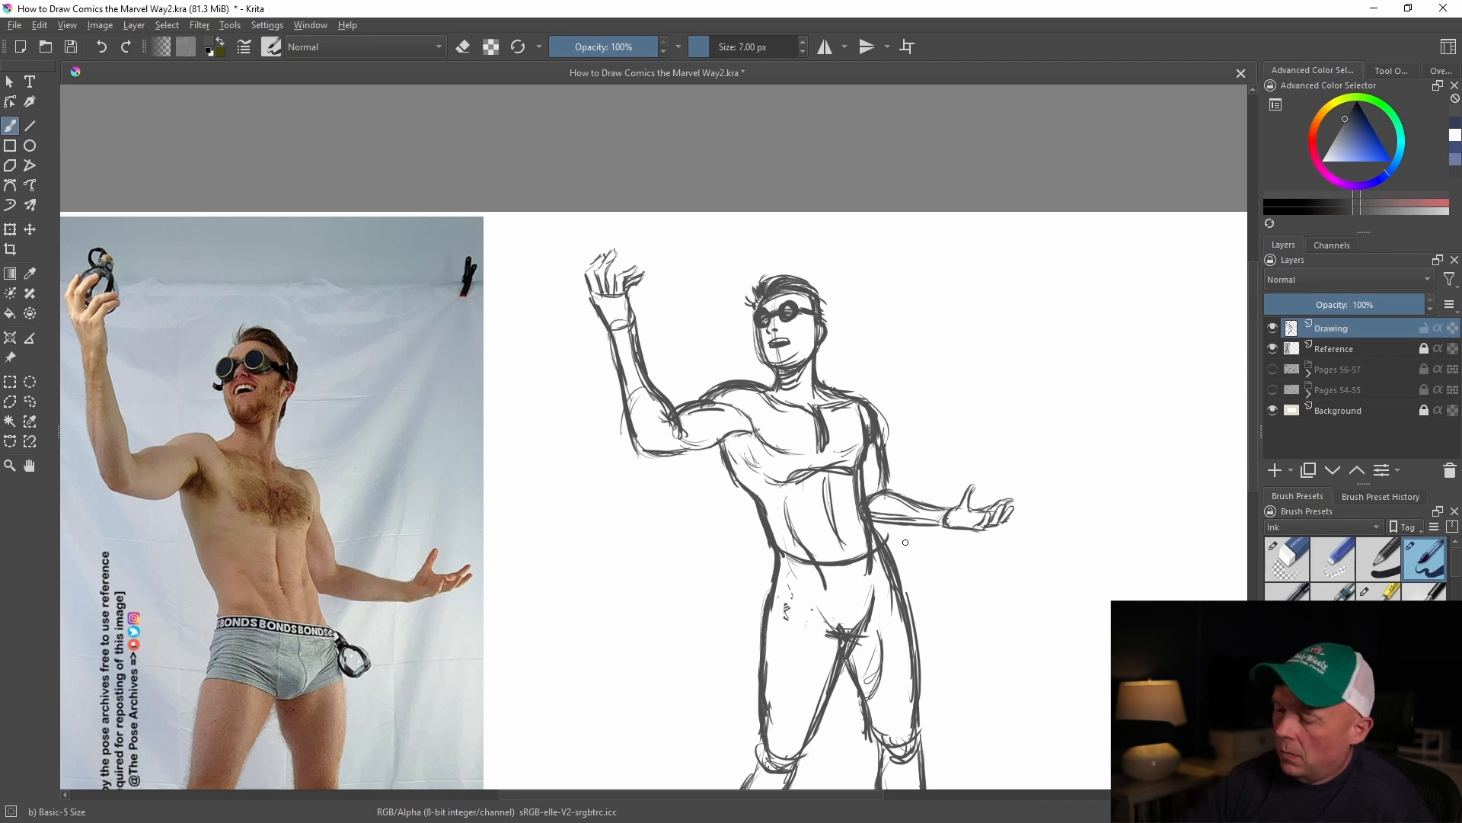
Shade beneath the armpit of the raised arm, and clean up the far edge of the chest and waist
mouse_move(741, 441)
left_mouse_down()
mouse_move(752, 466)
mouse_move(788, 478)
left_mouse_up()
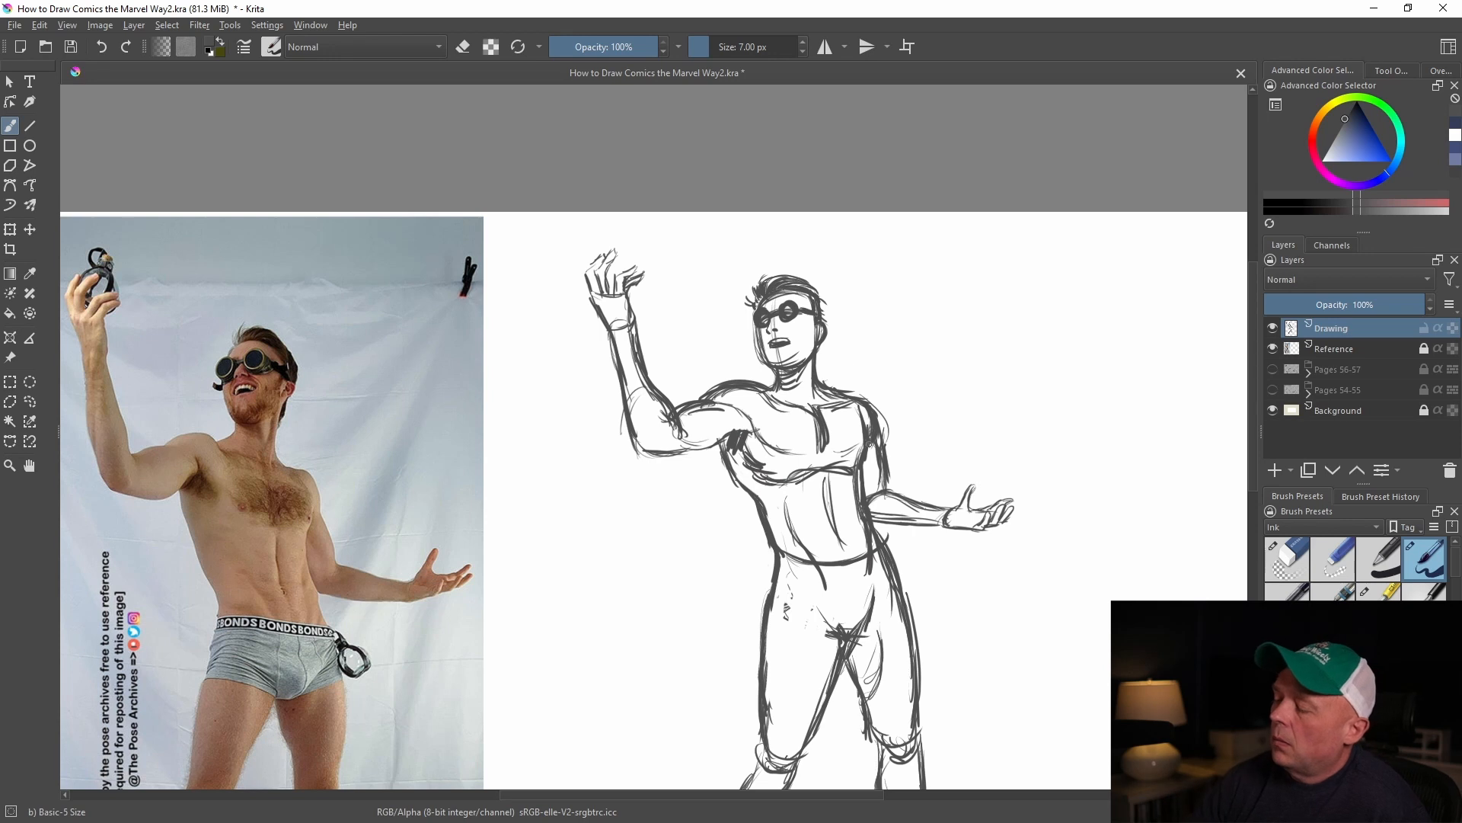
left_click_drag(869, 420, 869, 463)
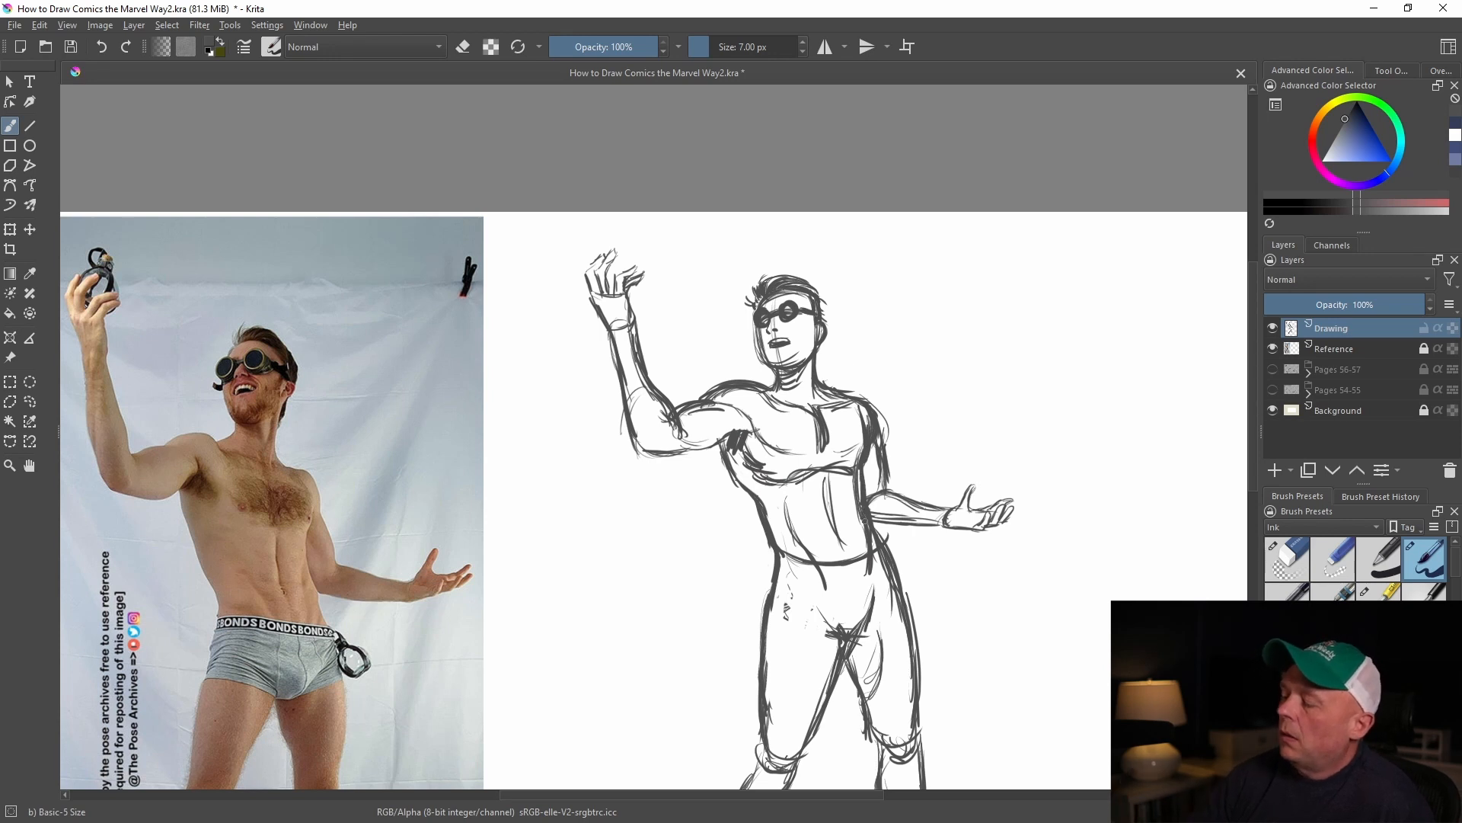
key("slash")
left_click_drag(852, 467, 865, 543)
key("slash")
left_click_drag(849, 465, 864, 457)
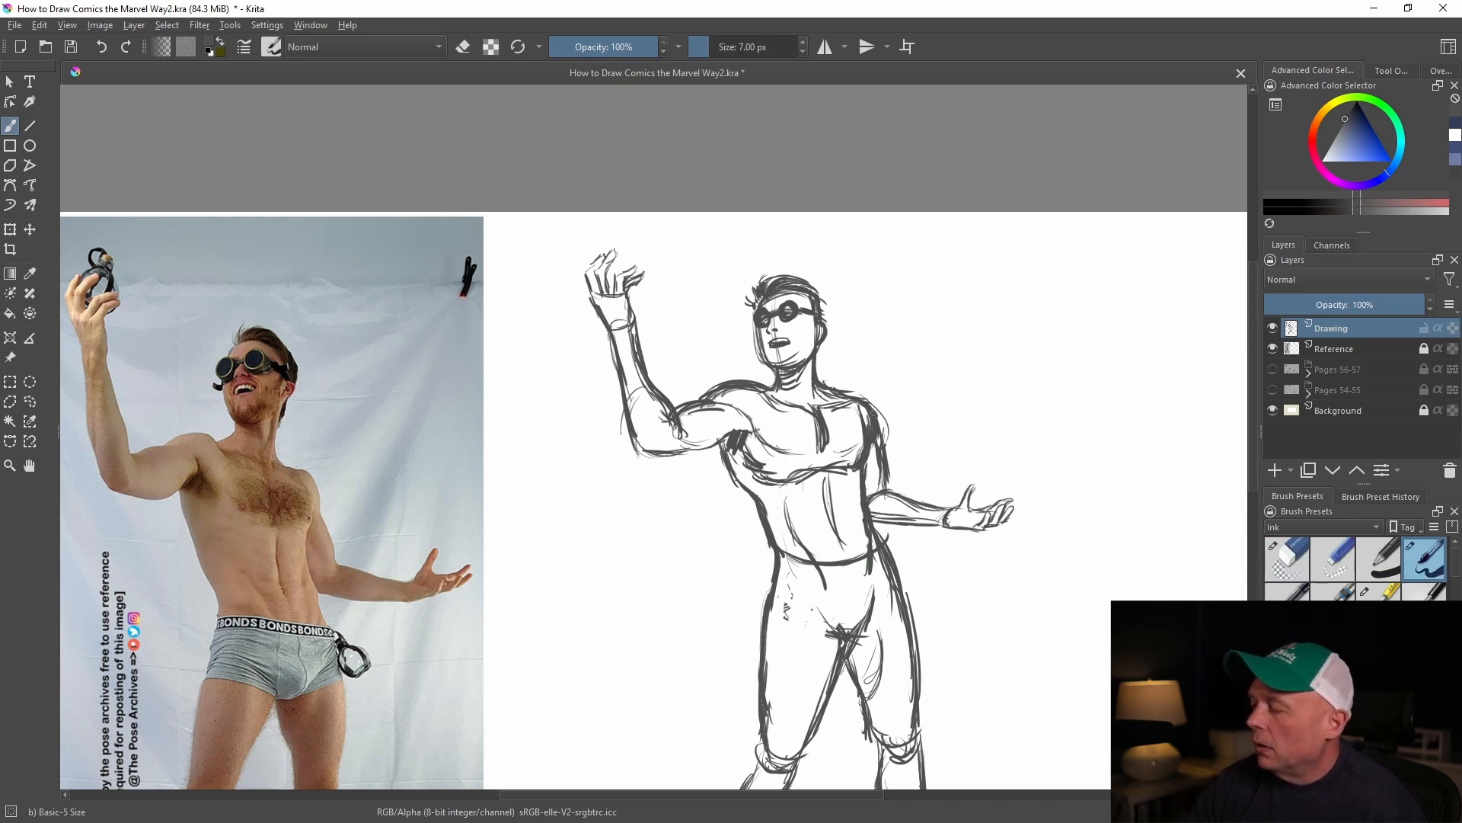
left_click_drag(860, 484, 860, 524)
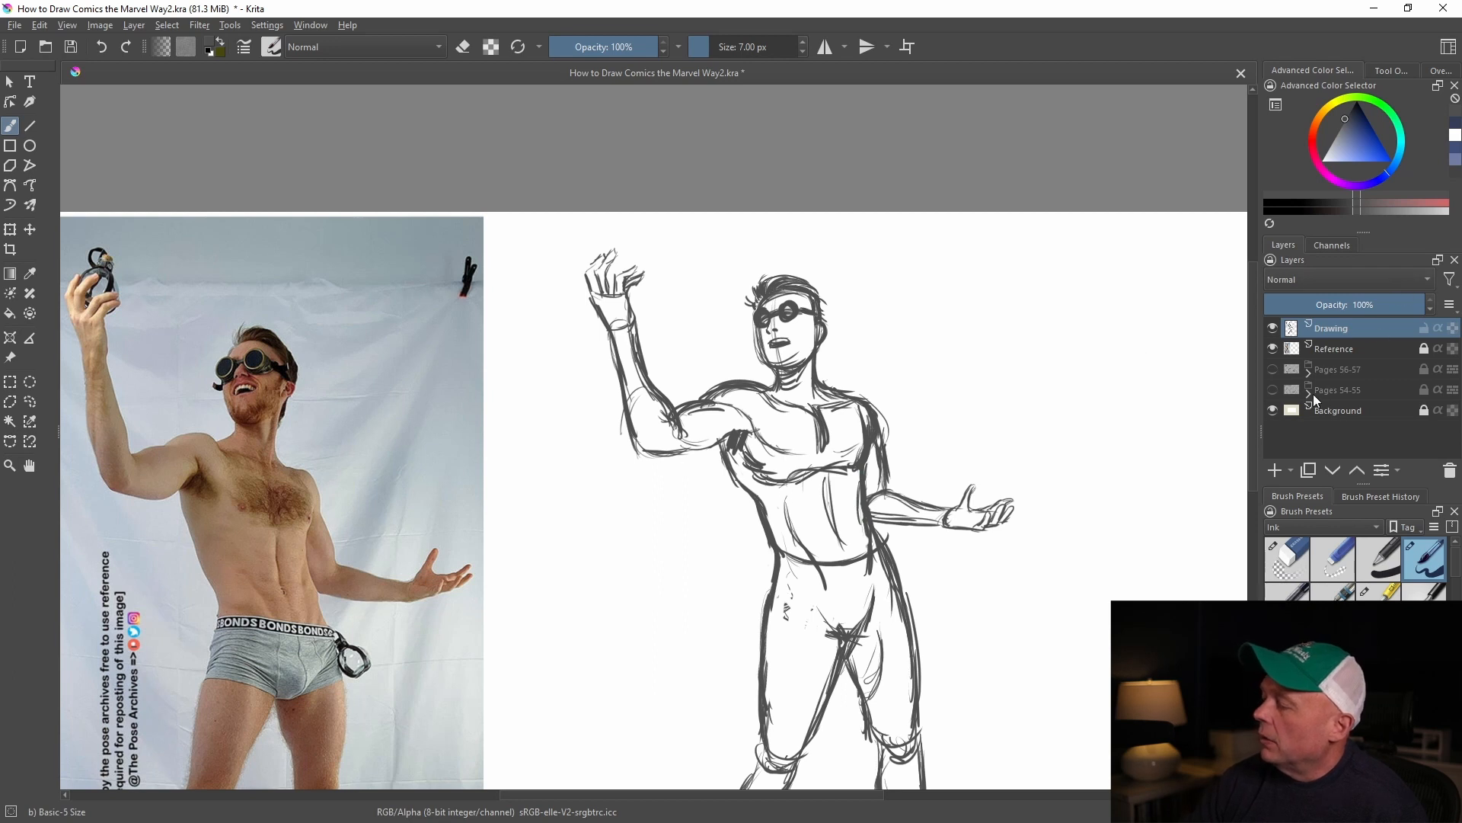
Add a new paint layer, fade the Drawing layer to 24% opacity, and make the new layer active
left_click(1275, 470)
left_click(1354, 348)
left_click_drag(1403, 310, 1304, 313)
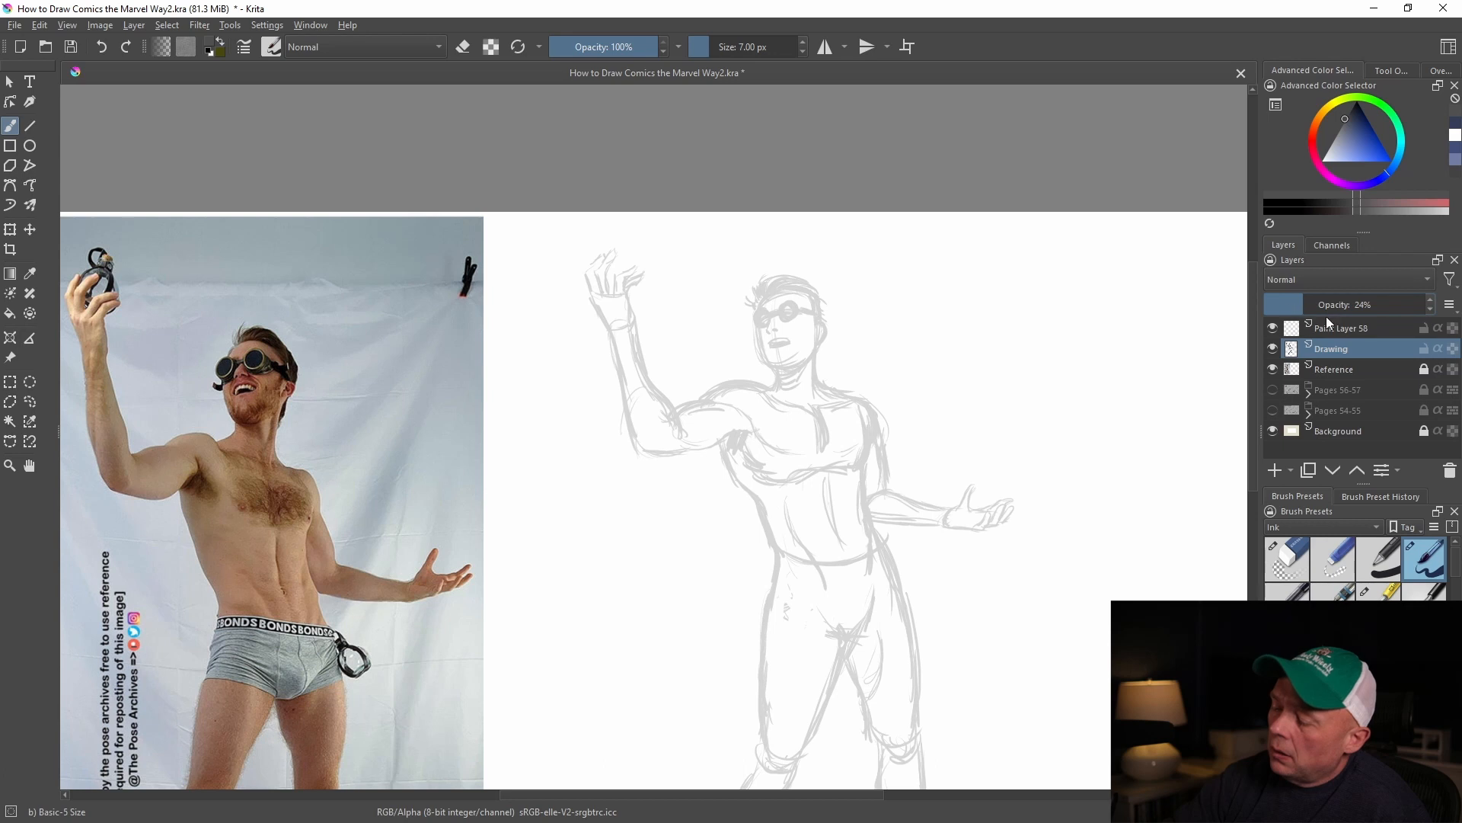
left_click(1328, 327)
Trace clean outlines down both sides of the torso, around the thighs and along the crotch
mouse_move(719, 443)
left_mouse_down()
mouse_move(764, 506)
mouse_move(776, 550)
mouse_move(762, 663)
mouse_move(770, 761)
left_mouse_up()
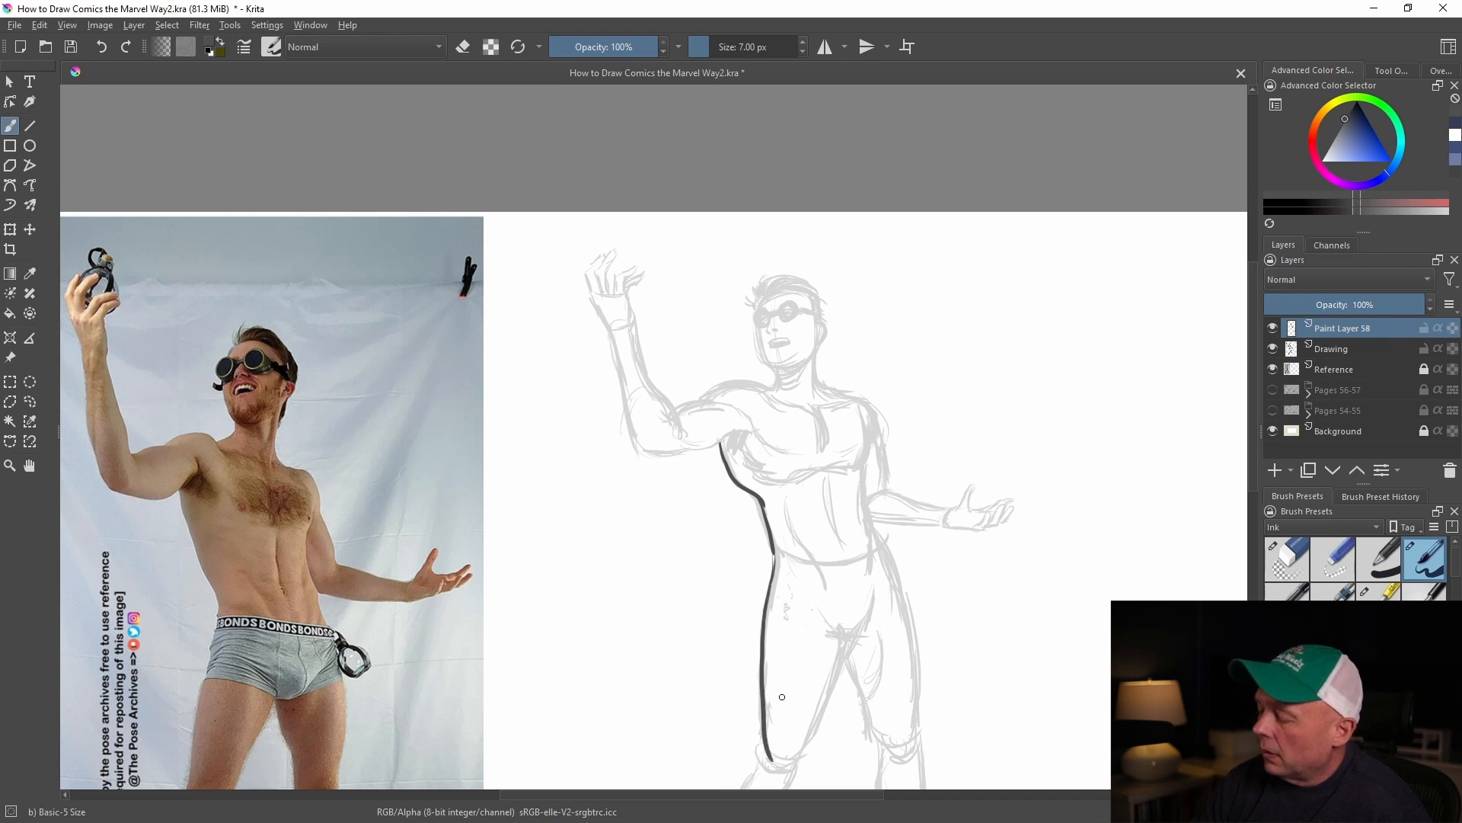
left_click_drag(873, 604, 802, 761)
left_click_drag(844, 650, 867, 737)
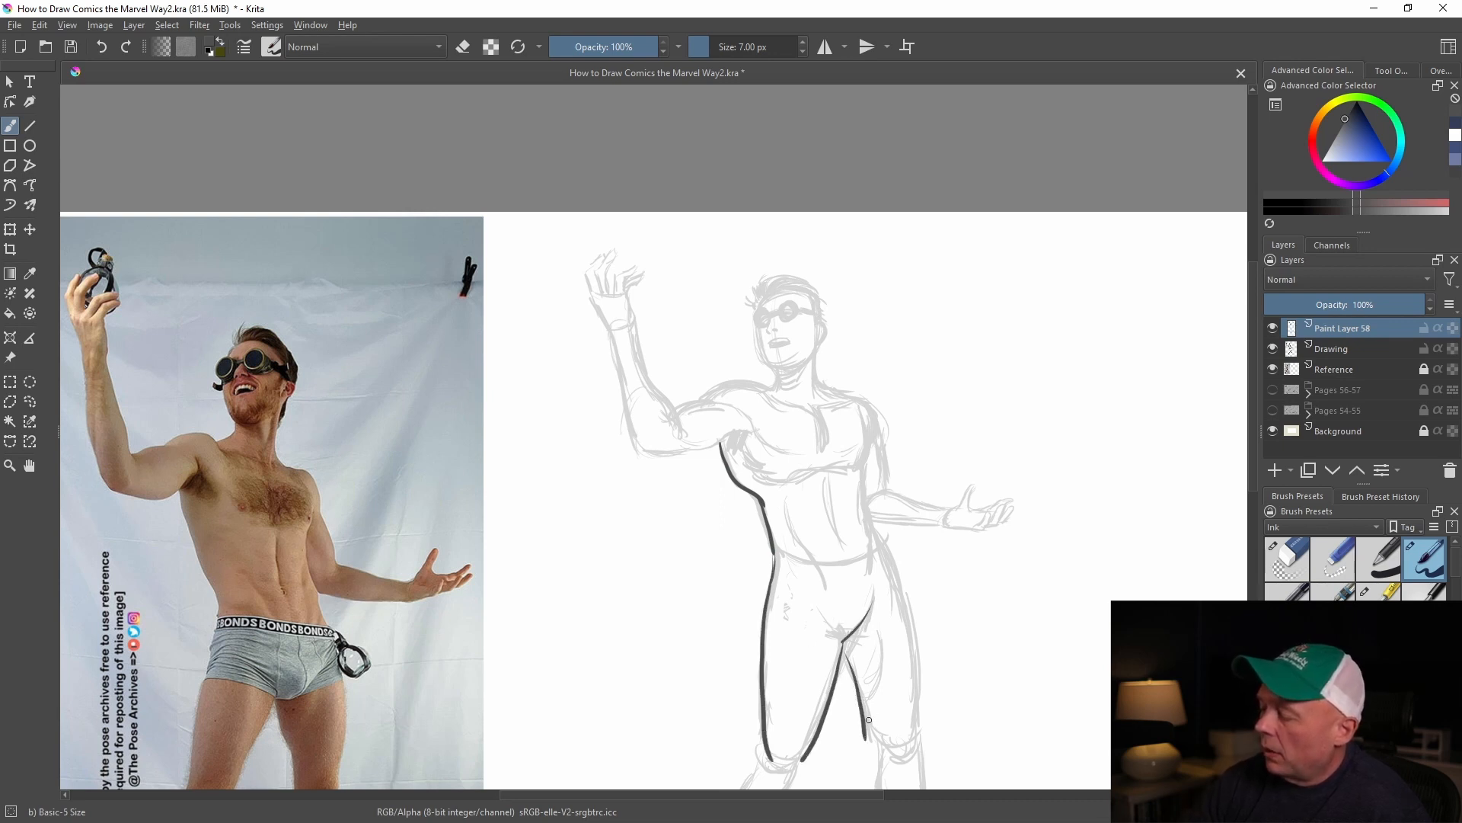
mouse_move(866, 460)
left_mouse_down()
mouse_move(863, 498)
mouse_move(908, 618)
mouse_move(913, 740)
left_mouse_up()
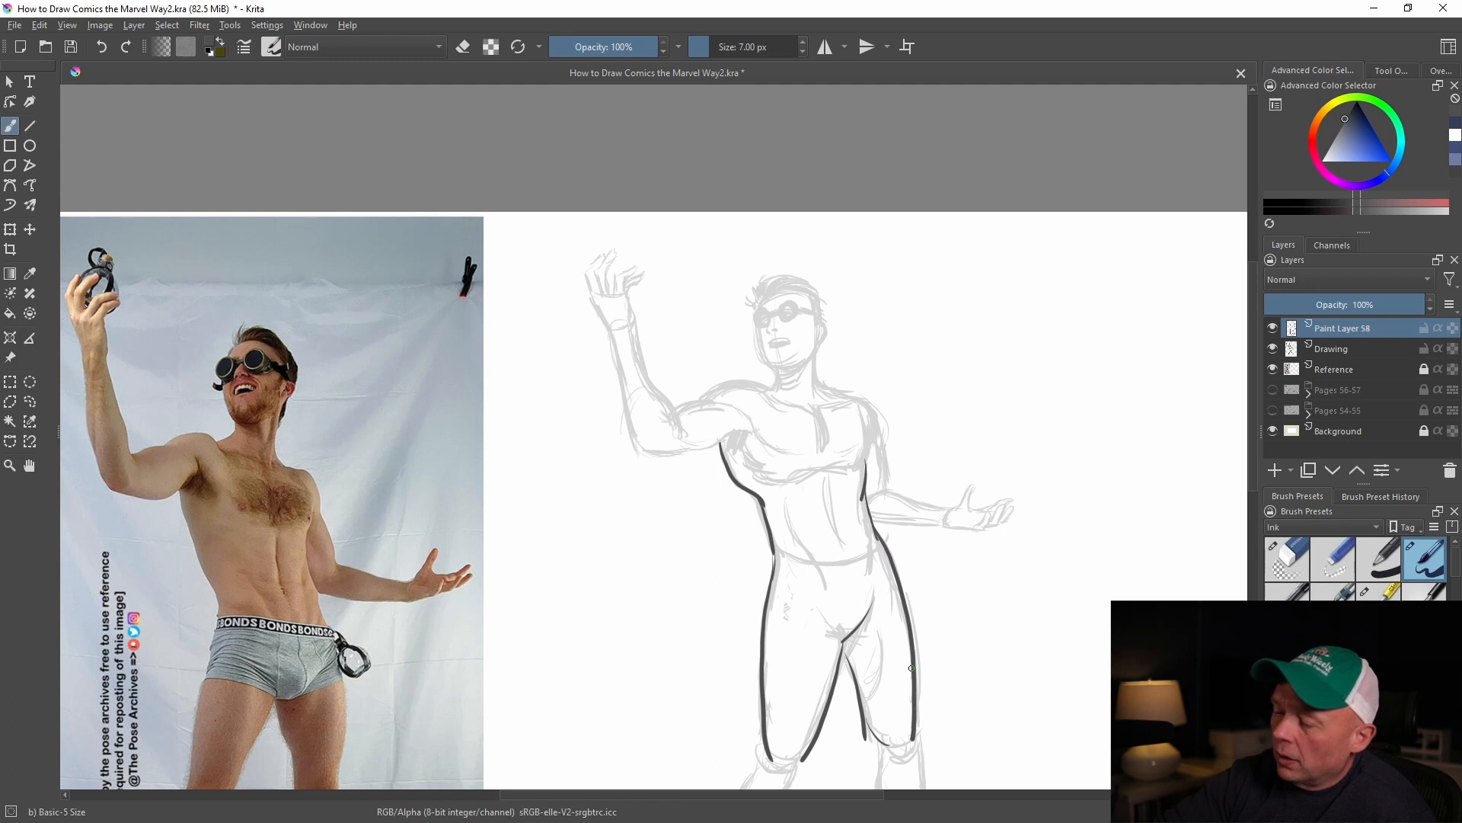
Trace both contours of the raised arm up to the shoulder, and outline the chest muscles
mouse_move(594, 297)
left_mouse_down()
mouse_move(639, 452)
mouse_move(749, 434)
left_mouse_up()
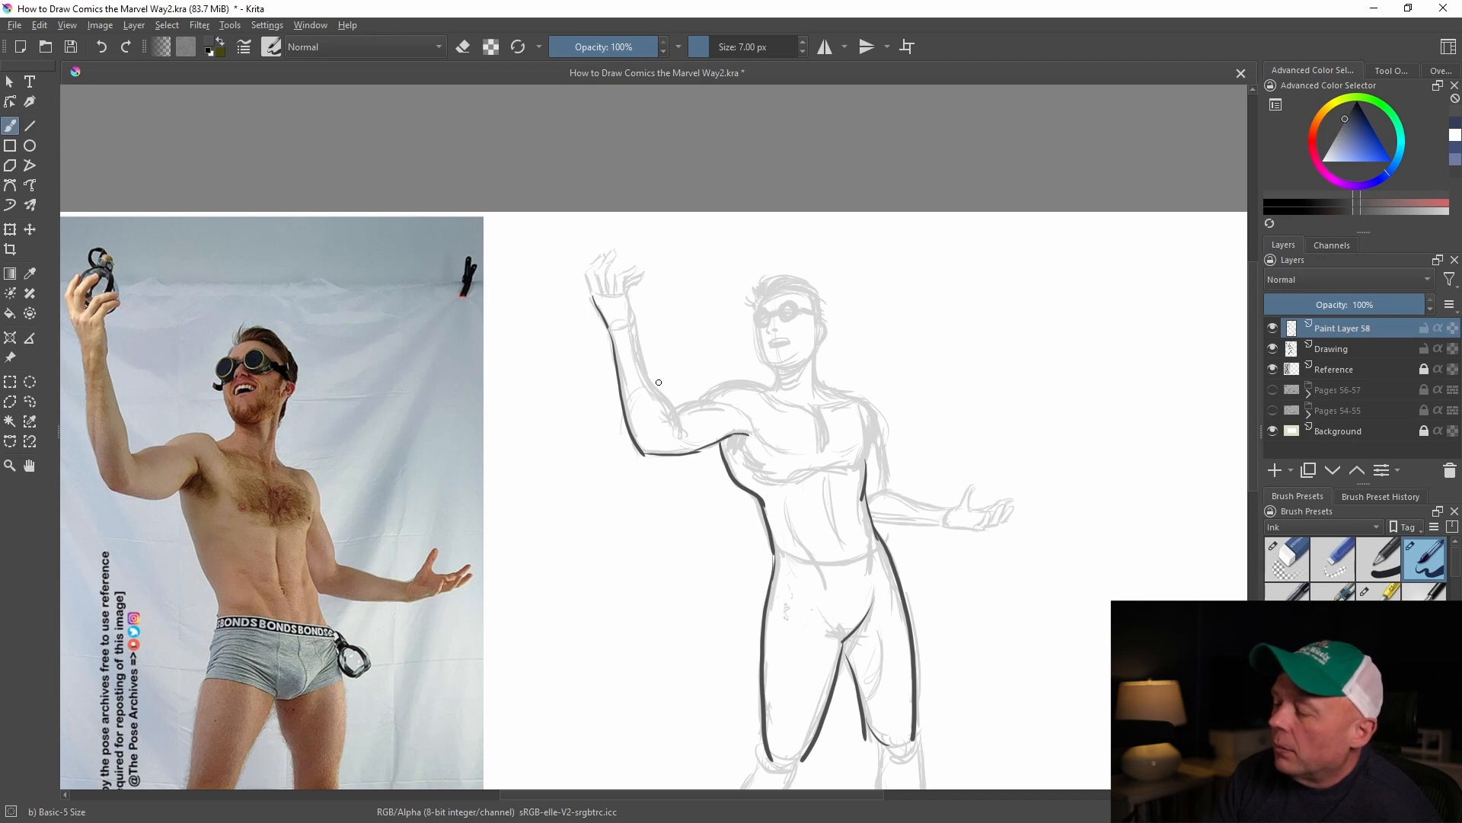
mouse_move(633, 324)
left_mouse_down()
mouse_move(670, 401)
mouse_move(750, 384)
mouse_move(813, 412)
mouse_move(846, 402)
mouse_move(826, 446)
mouse_move(796, 457)
left_mouse_up()
left_click_drag(737, 412, 754, 437)
left_click_drag(840, 455, 868, 441)
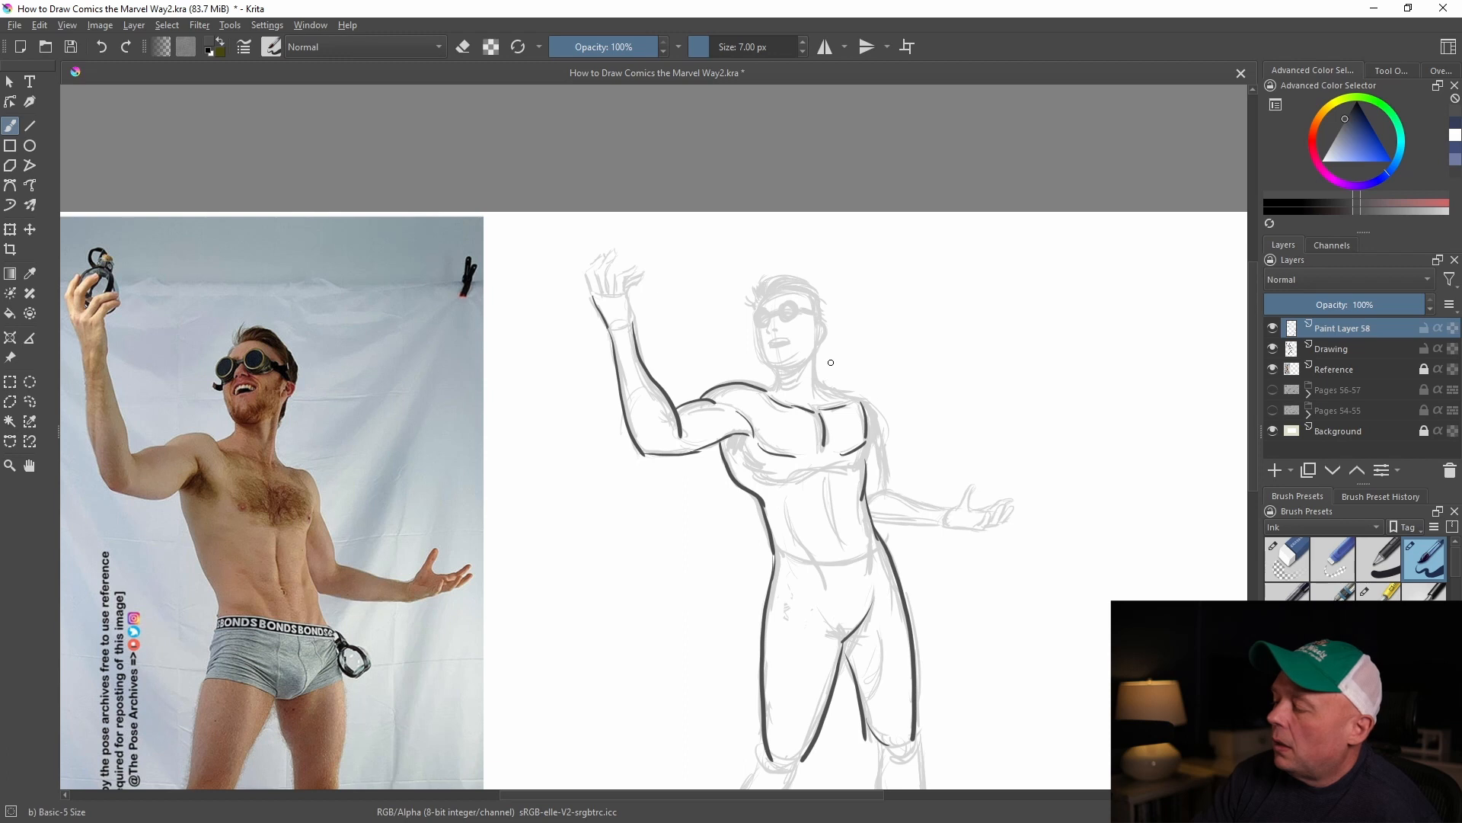
Trace the neck and far shoulder, and outline the lowered arm with its open hand
left_click_drag(771, 367, 785, 392)
left_click_drag(815, 363, 824, 387)
mouse_move(818, 373)
left_mouse_down()
mouse_move(878, 442)
mouse_move(881, 492)
mouse_move(952, 506)
left_mouse_up()
mouse_move(876, 524)
left_mouse_down()
mouse_move(943, 524)
mouse_move(973, 481)
mouse_move(983, 509)
left_mouse_up()
mouse_move(946, 526)
left_mouse_down()
mouse_move(979, 529)
mouse_move(1002, 506)
mouse_move(1012, 522)
mouse_move(1012, 509)
left_mouse_up()
Trace the knees, lower legs and feet of both legs over the faded sketch
mouse_move(782, 562)
left_mouse_down()
mouse_move(873, 556)
mouse_move(889, 320)
left_mouse_up()
mouse_move(763, 504)
left_mouse_down()
mouse_move(779, 512)
mouse_move(729, 590)
mouse_move(701, 690)
left_mouse_up()
mouse_move(702, 691)
left_mouse_down()
mouse_move(750, 693)
mouse_move(795, 506)
left_mouse_up()
left_click_drag(869, 474, 903, 626)
left_click_drag(912, 466, 928, 599)
mouse_move(902, 627)
left_mouse_down()
mouse_move(919, 567)
mouse_move(924, 633)
mouse_move(987, 634)
left_mouse_up()
left_click_drag(923, 632, 987, 649)
key("bracketleft")
left_click_drag(947, 397, 940, 642)
Trace the fingers and palm of the raised hand with a 7 px brush, and clean up the wrist
key("bracketright")
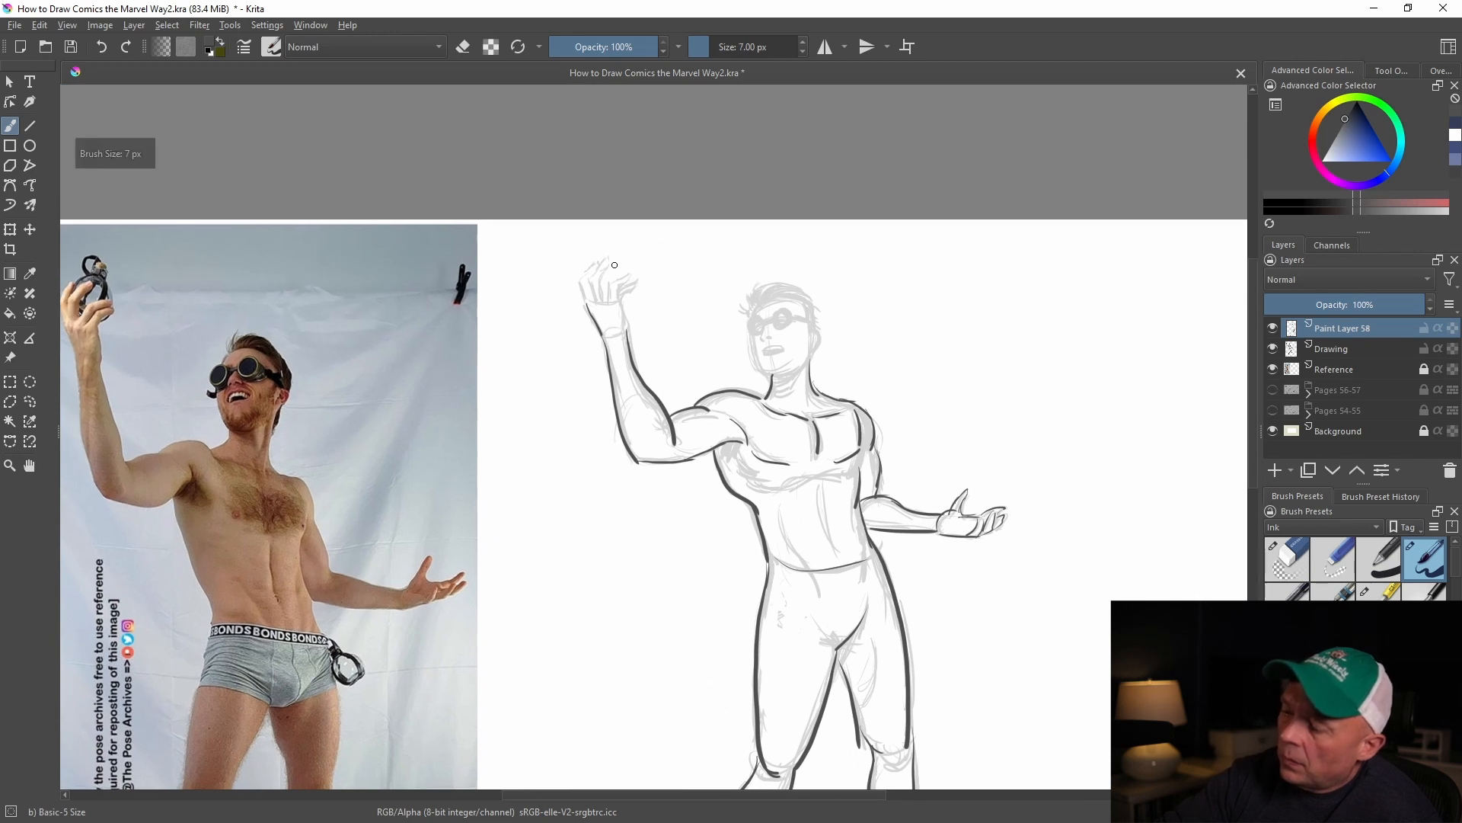
left_click_drag(582, 281, 600, 266)
mouse_move(594, 274)
left_mouse_down()
mouse_move(606, 258)
mouse_move(602, 285)
mouse_move(636, 276)
mouse_move(628, 335)
mouse_move(617, 298)
left_mouse_up()
key("slash")
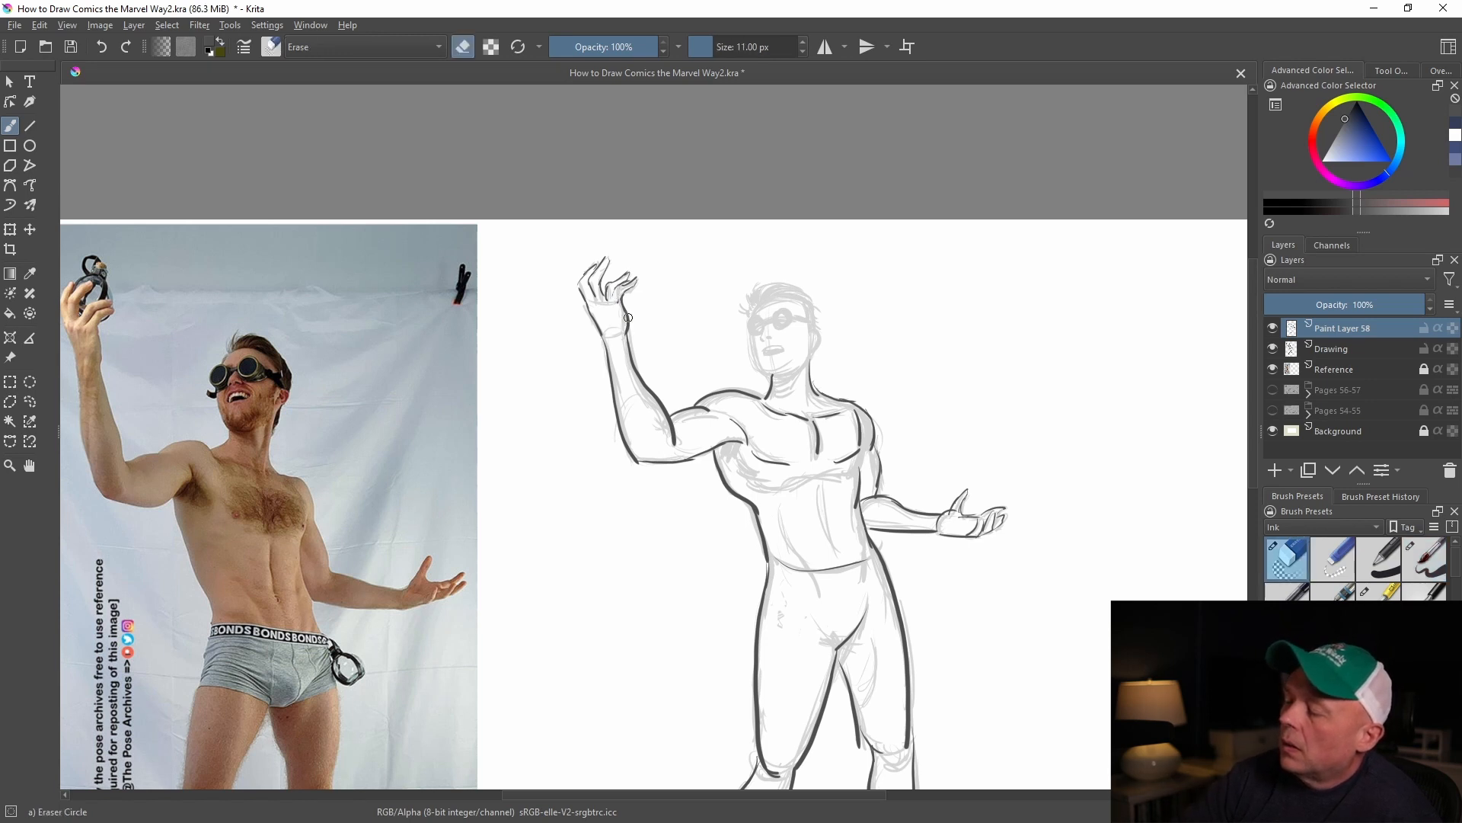
key("slash")
mouse_move(759, 315)
left_mouse_down()
mouse_move(763, 329)
mouse_move(758, 313)
mouse_move(776, 324)
mouse_move(780, 305)
mouse_move(785, 325)
mouse_move(776, 316)
mouse_move(811, 320)
left_mouse_up()
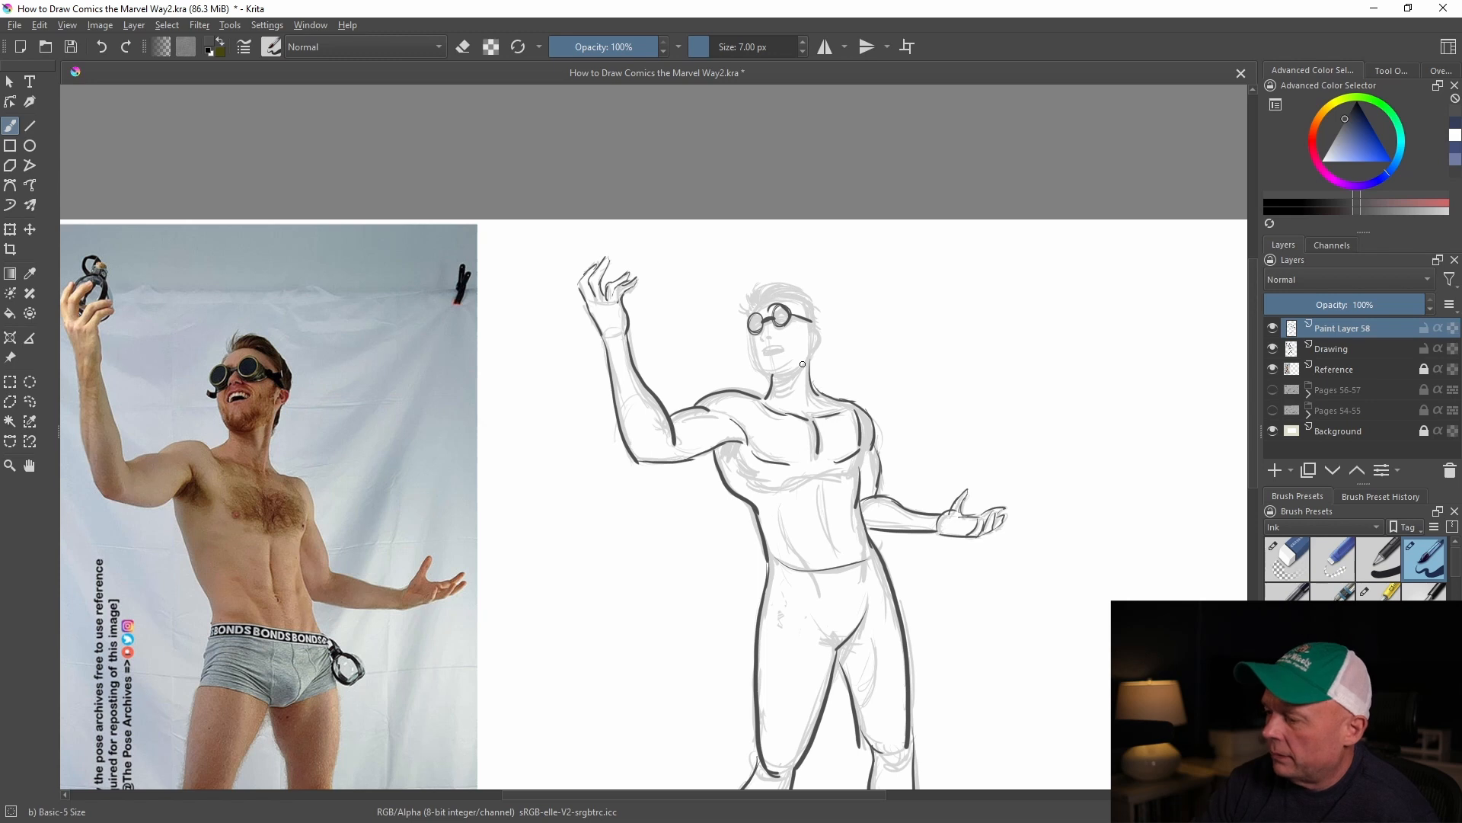
key("ctrl+z")
key("ctrl+z")
key("ctrl+z")
key("ctrl+z")
key("ctrl+z")
Trace round goggles with their strap, and draw the ear, jaw and open mouth on the face
left_click_drag(774, 310, 792, 322)
mouse_move(774, 311)
left_mouse_down()
mouse_move(794, 317)
mouse_move(764, 322)
left_mouse_up()
left_click_drag(794, 316, 816, 346)
left_click_drag(812, 334, 809, 385)
mouse_move(751, 328)
left_mouse_down()
mouse_move(757, 366)
mouse_move(805, 358)
left_mouse_up()
mouse_move(766, 350)
left_mouse_down()
mouse_move(785, 355)
mouse_move(765, 343)
left_mouse_up()
Draw swept-back hair strands over the head, and add muscle lines along the neck
left_click_drag(758, 309, 806, 296)
left_click_drag(803, 303, 817, 324)
left_click_drag(739, 310, 773, 287)
mouse_move(767, 293)
left_mouse_down()
mouse_move(795, 283)
mouse_move(780, 279)
left_mouse_up()
left_click_drag(787, 286, 816, 314)
left_click_drag(761, 300, 801, 291)
mouse_move(753, 306)
left_mouse_down()
mouse_move(769, 295)
mouse_move(744, 326)
left_mouse_up()
left_click_drag(794, 329, 805, 379)
left_click_drag(809, 360, 798, 406)
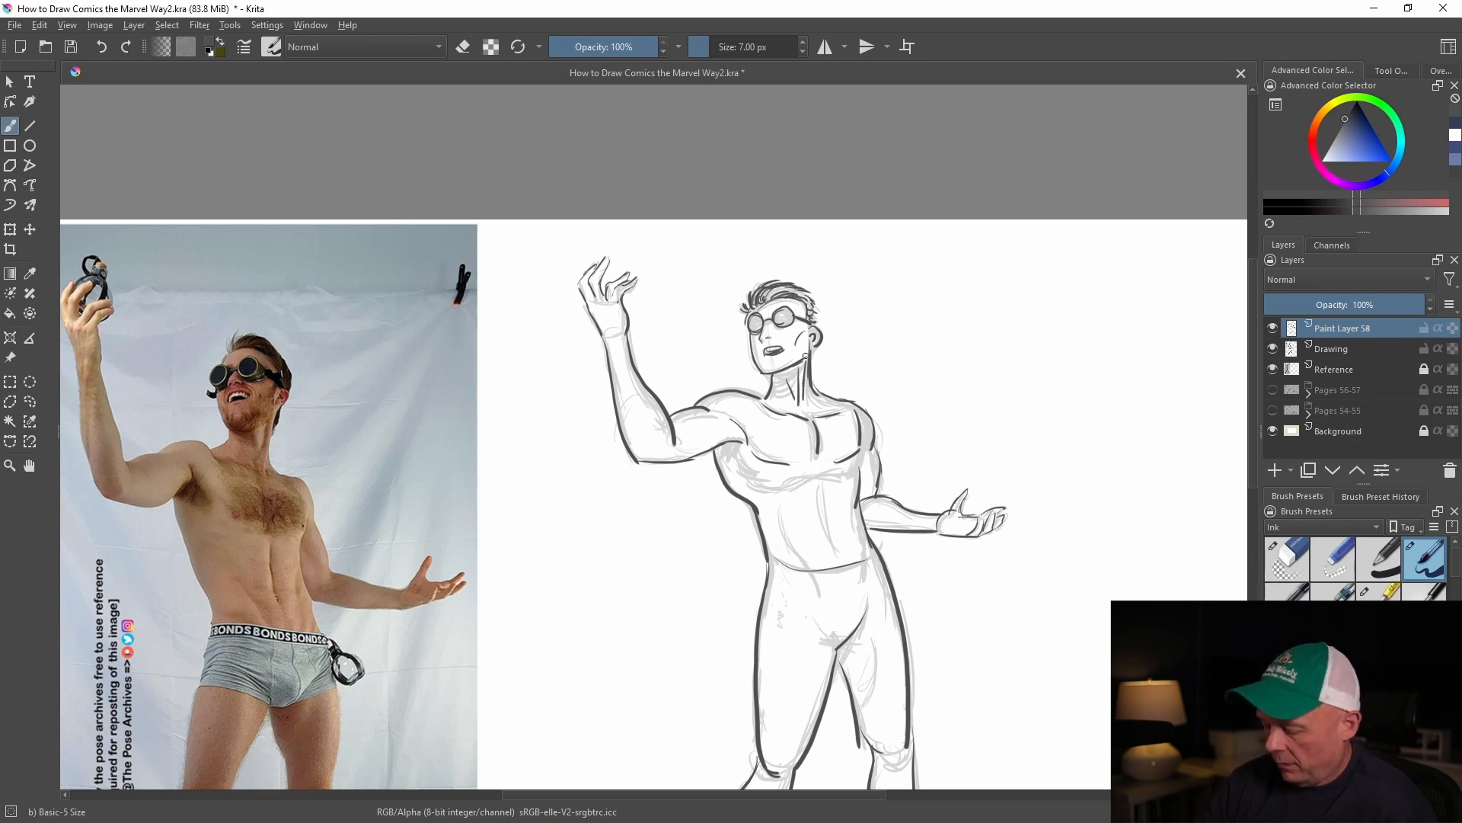
Double the waistline, draw the rib cage arch on the torso, and define the far leg's inner knee
key("minus")
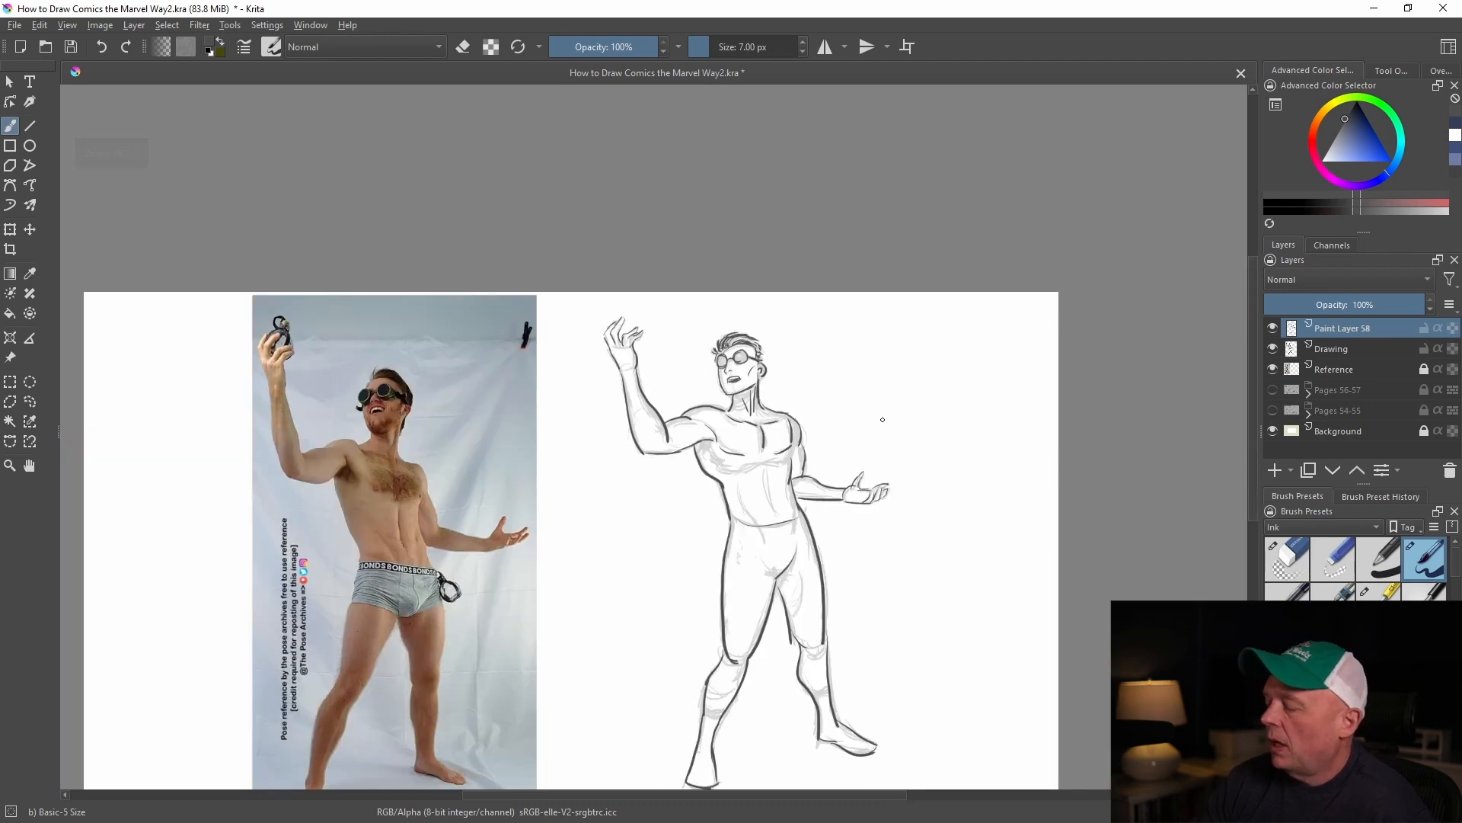
left_click_drag(885, 411, 948, 316)
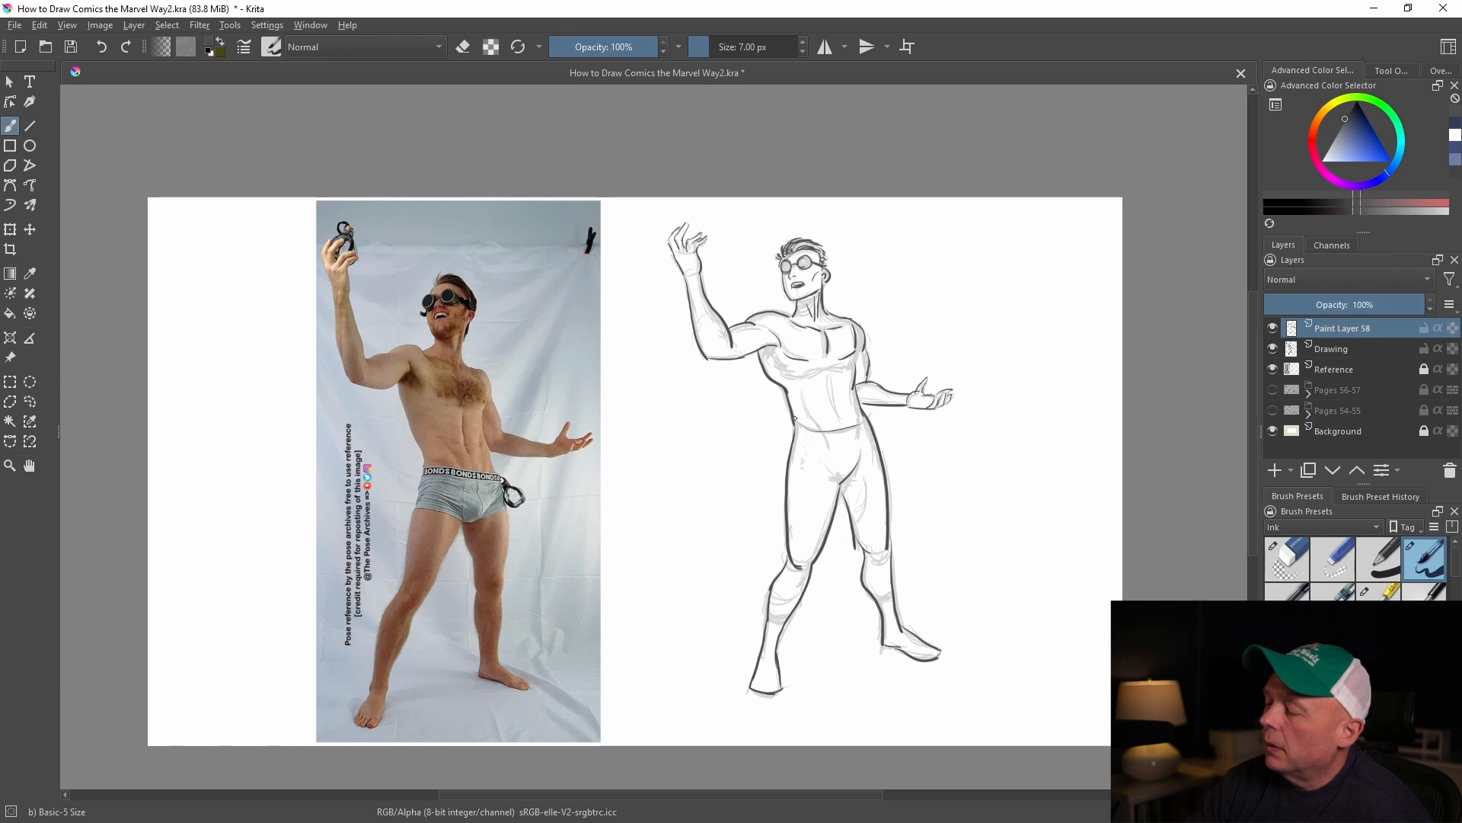
left_click_drag(795, 425, 863, 419)
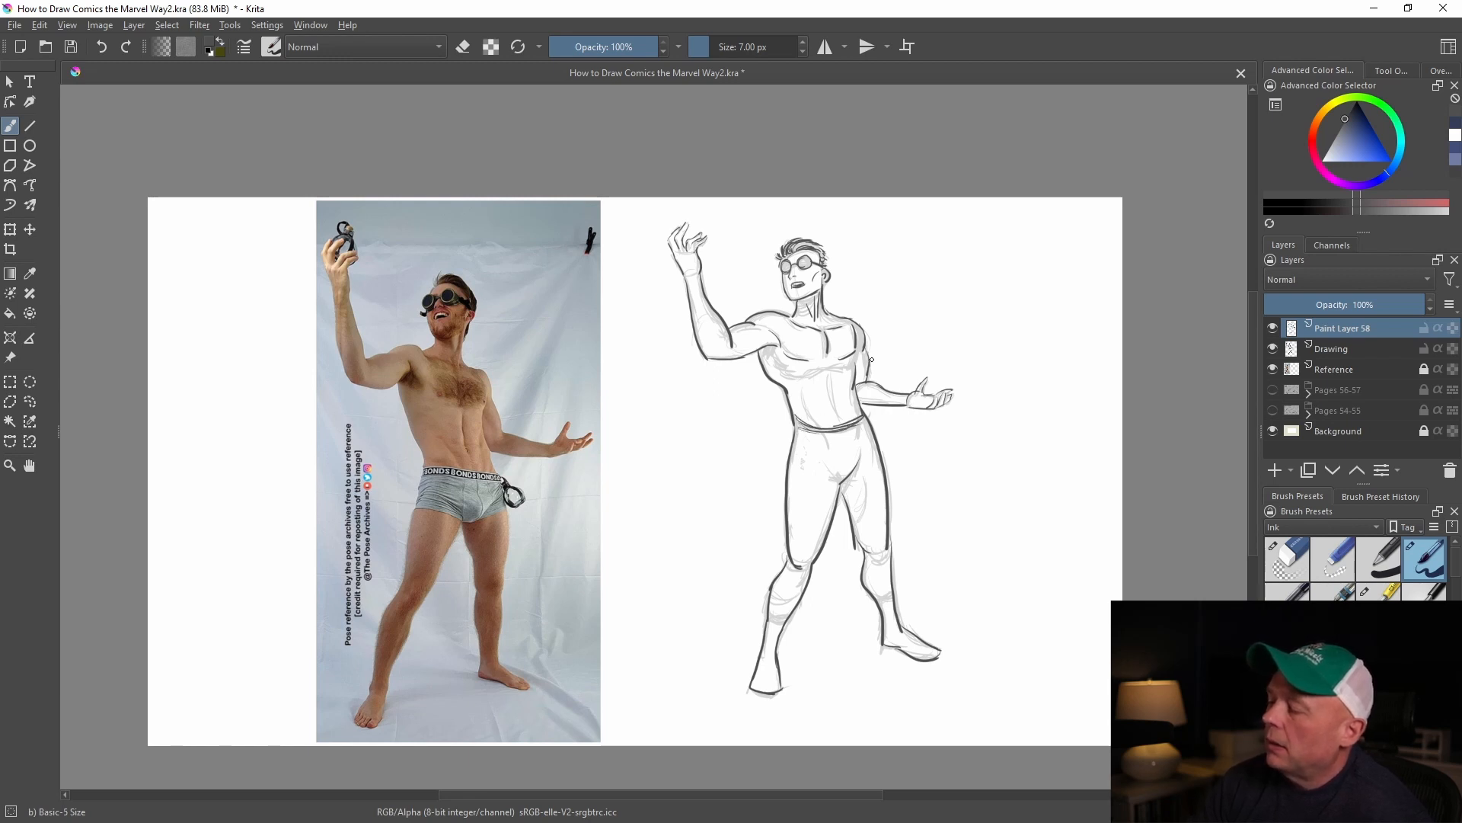
mouse_move(799, 384)
left_mouse_down()
mouse_move(838, 369)
mouse_move(789, 369)
left_mouse_up()
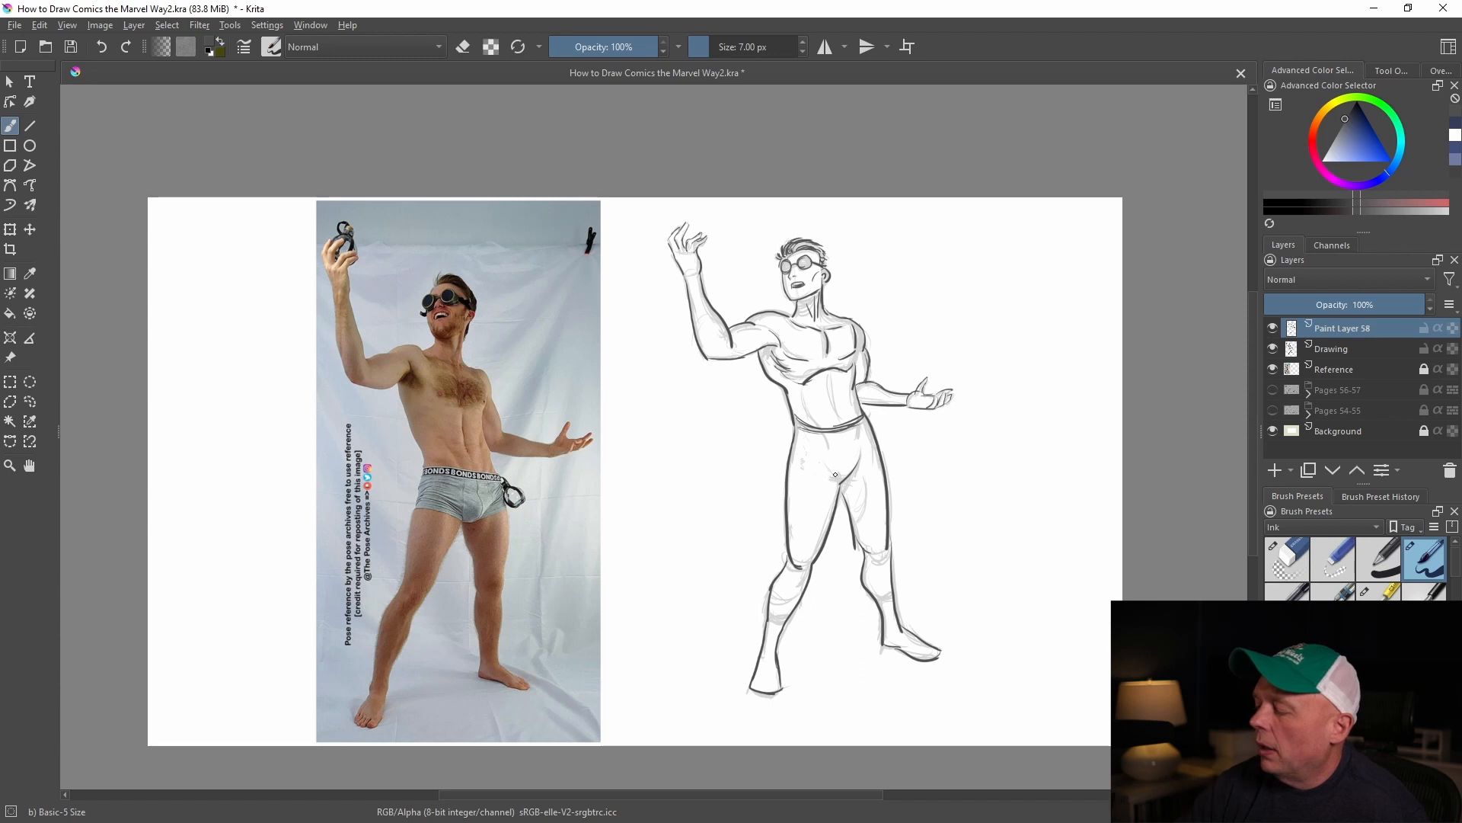
left_click_drag(856, 538, 864, 593)
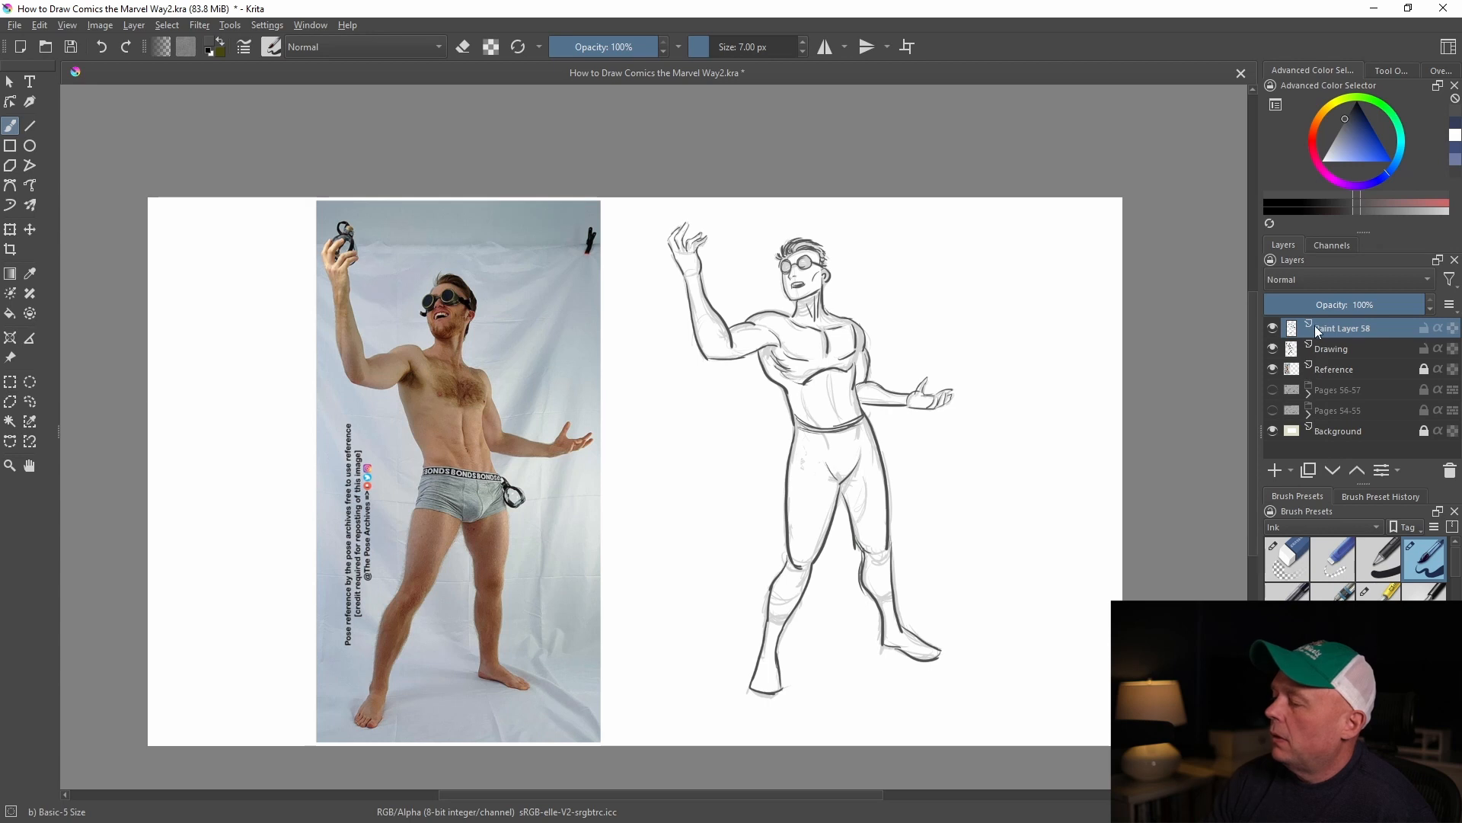
Compare the clean line art with and without the faded Drawing layer by toggling its visibility
left_click(1273, 349)
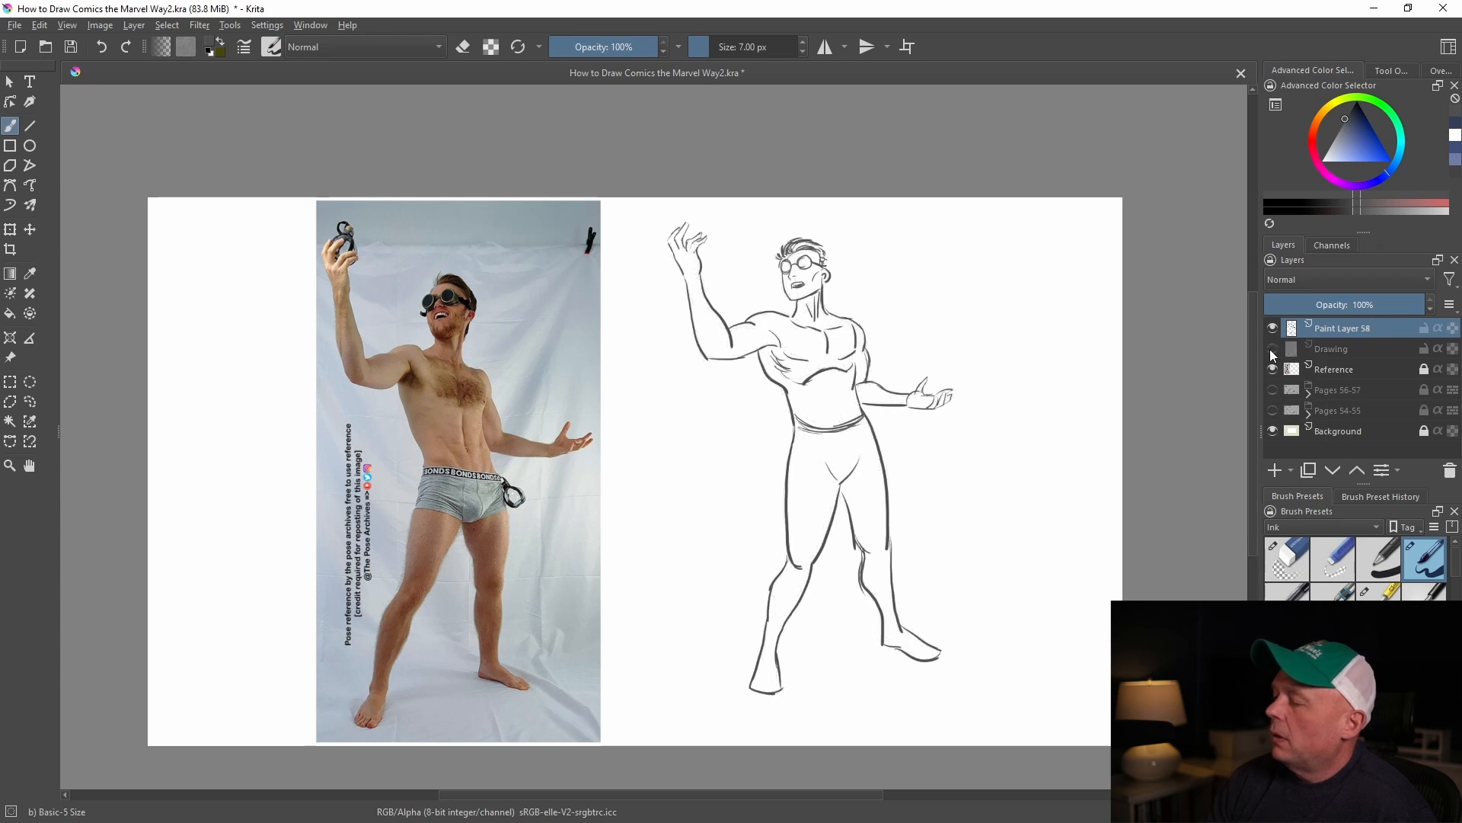
left_click(1272, 348)
left_click(1273, 347)
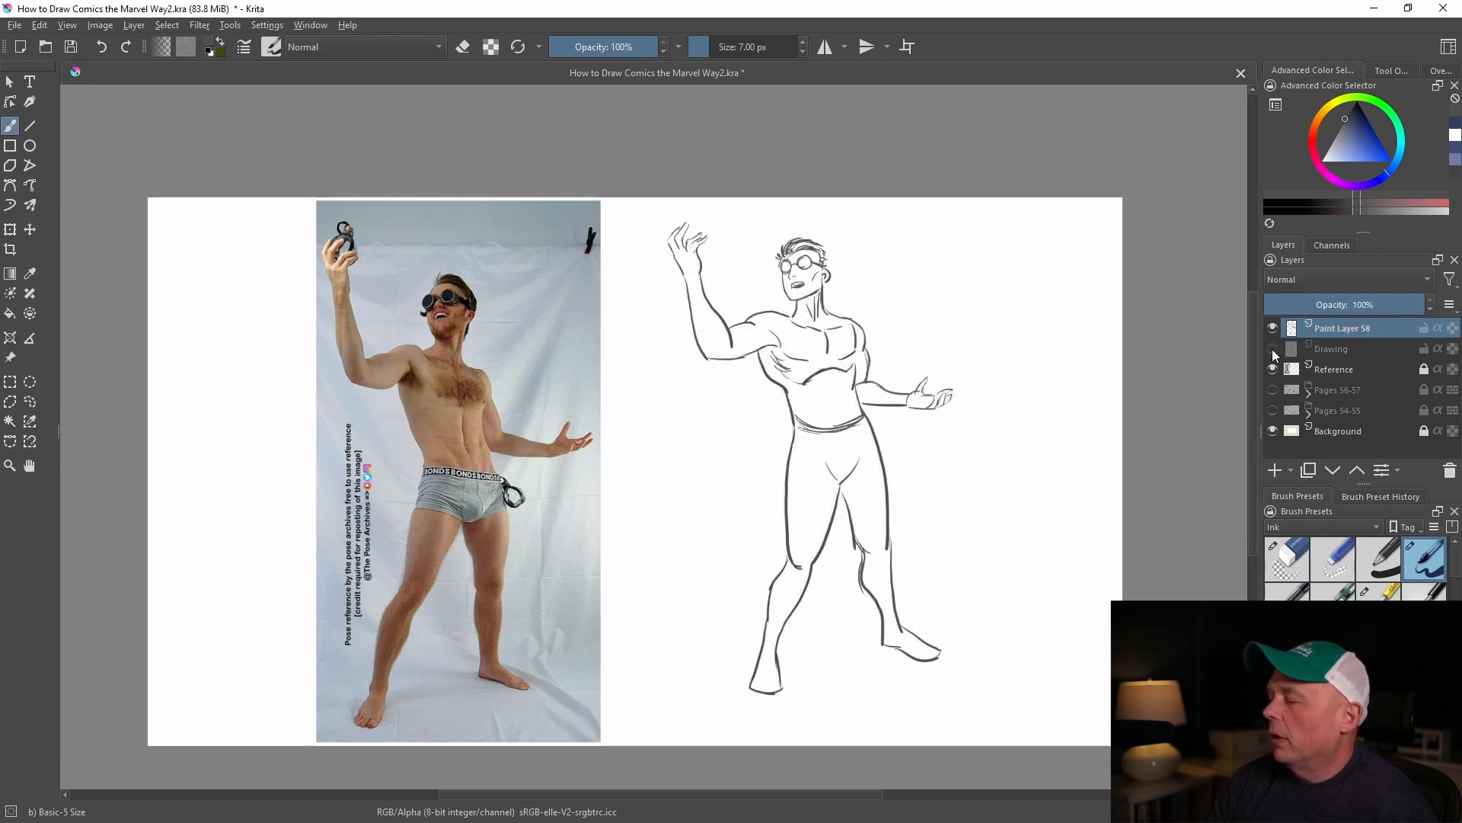
left_click(1272, 349)
left_click(1271, 349)
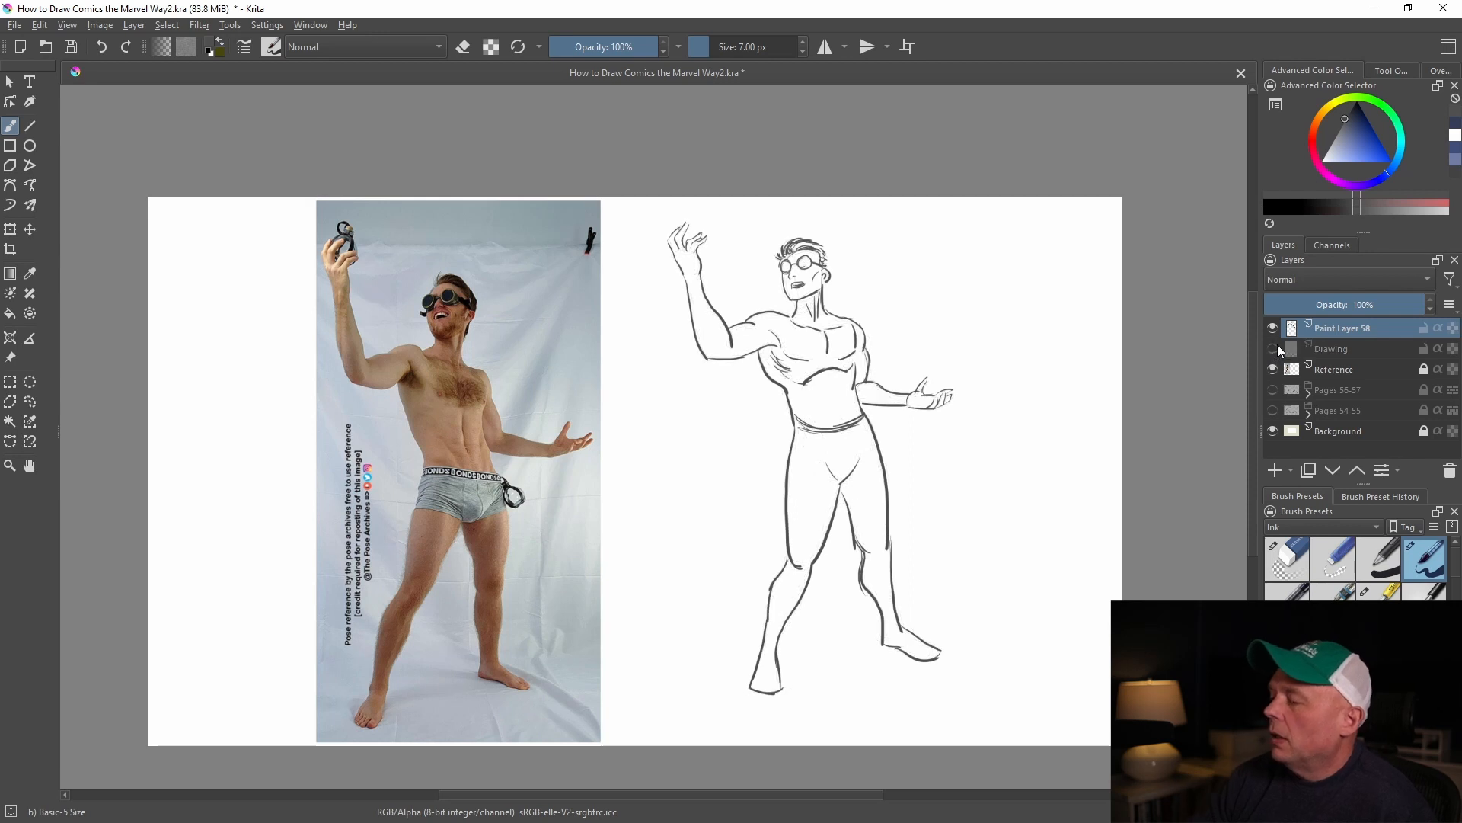
left_click(1269, 347)
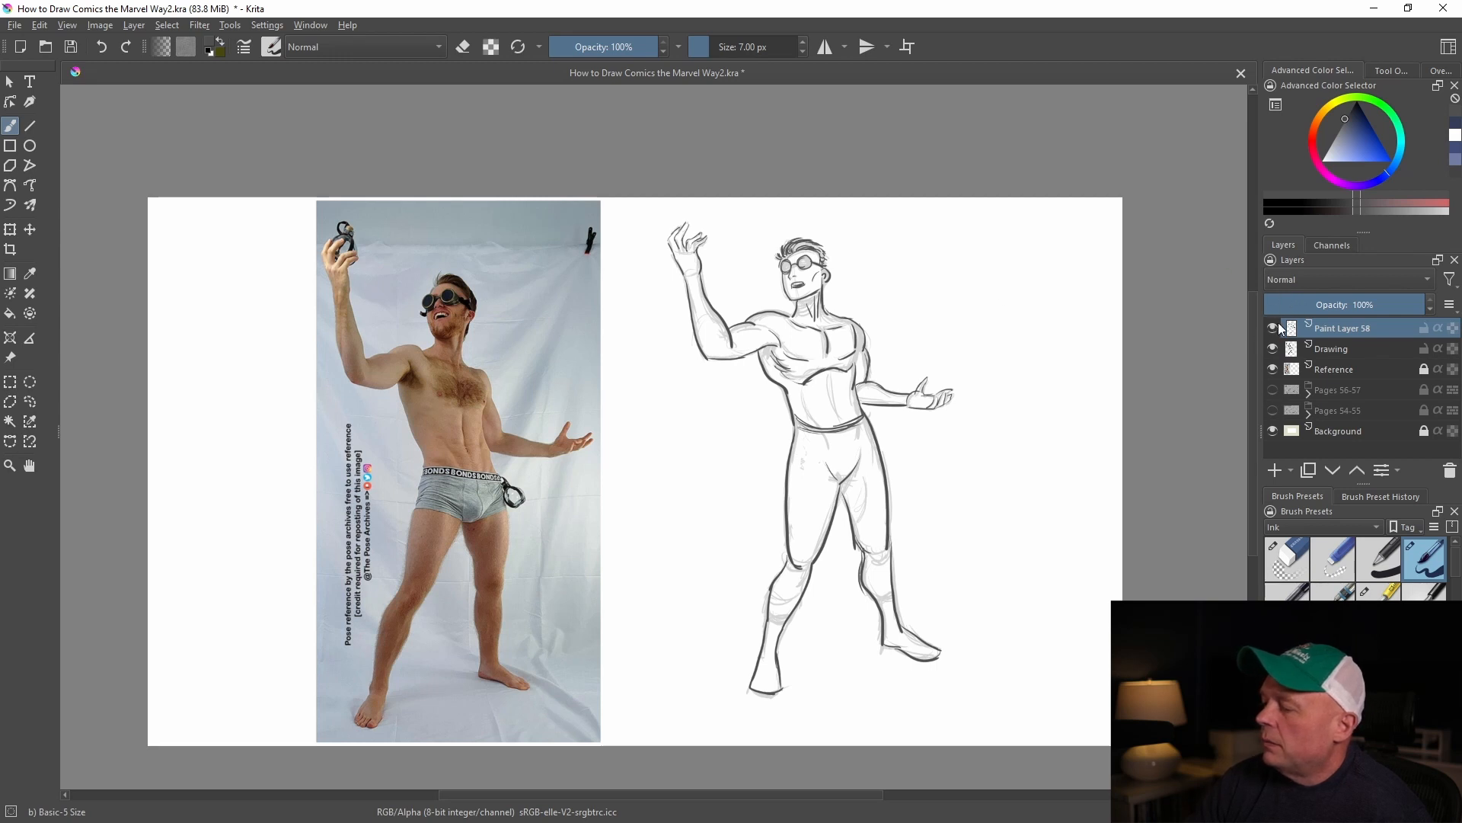
left_click(1274, 348)
left_click(1275, 348)
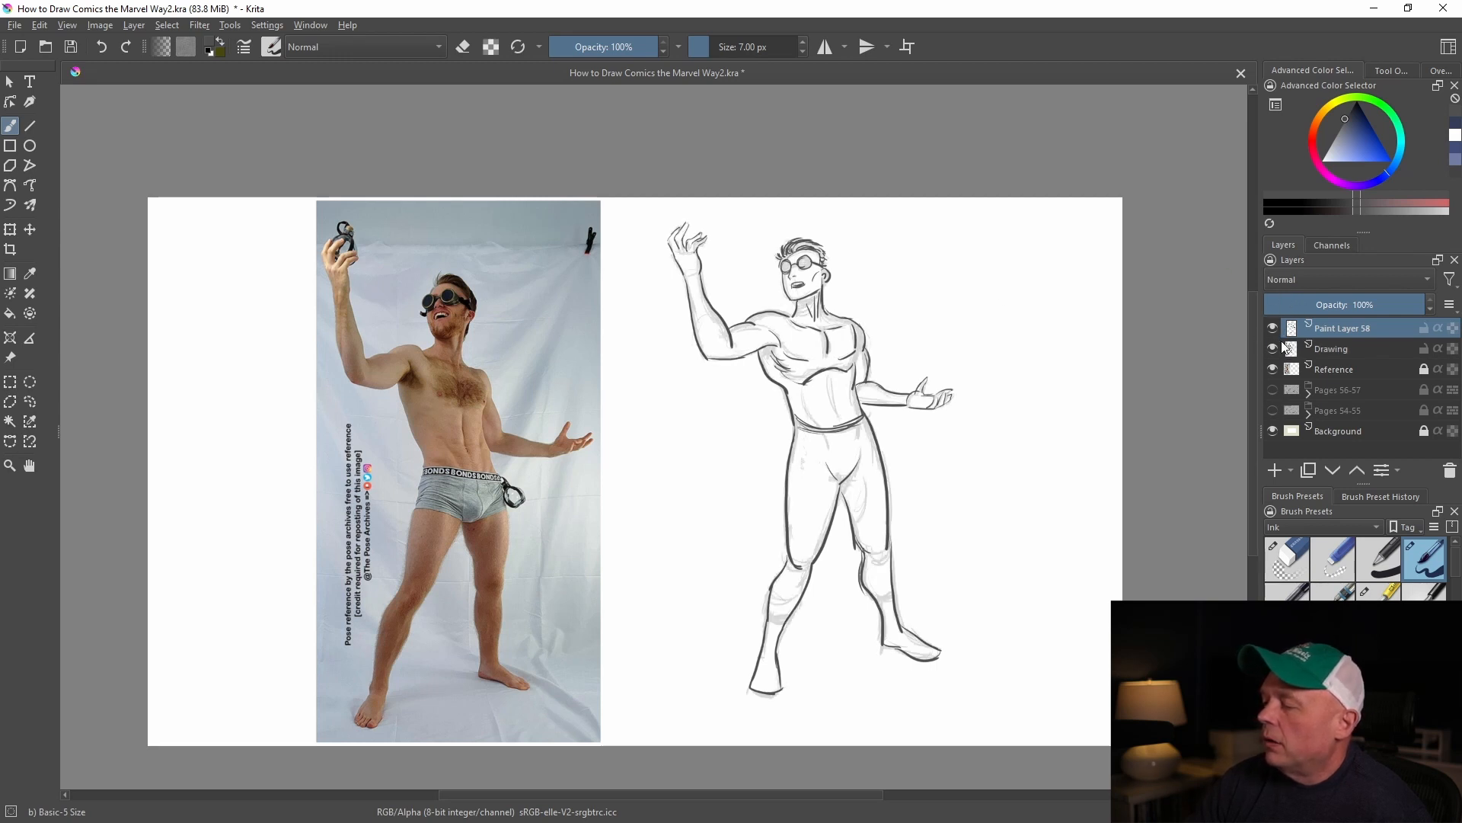
left_click(1272, 348)
left_click(1274, 349)
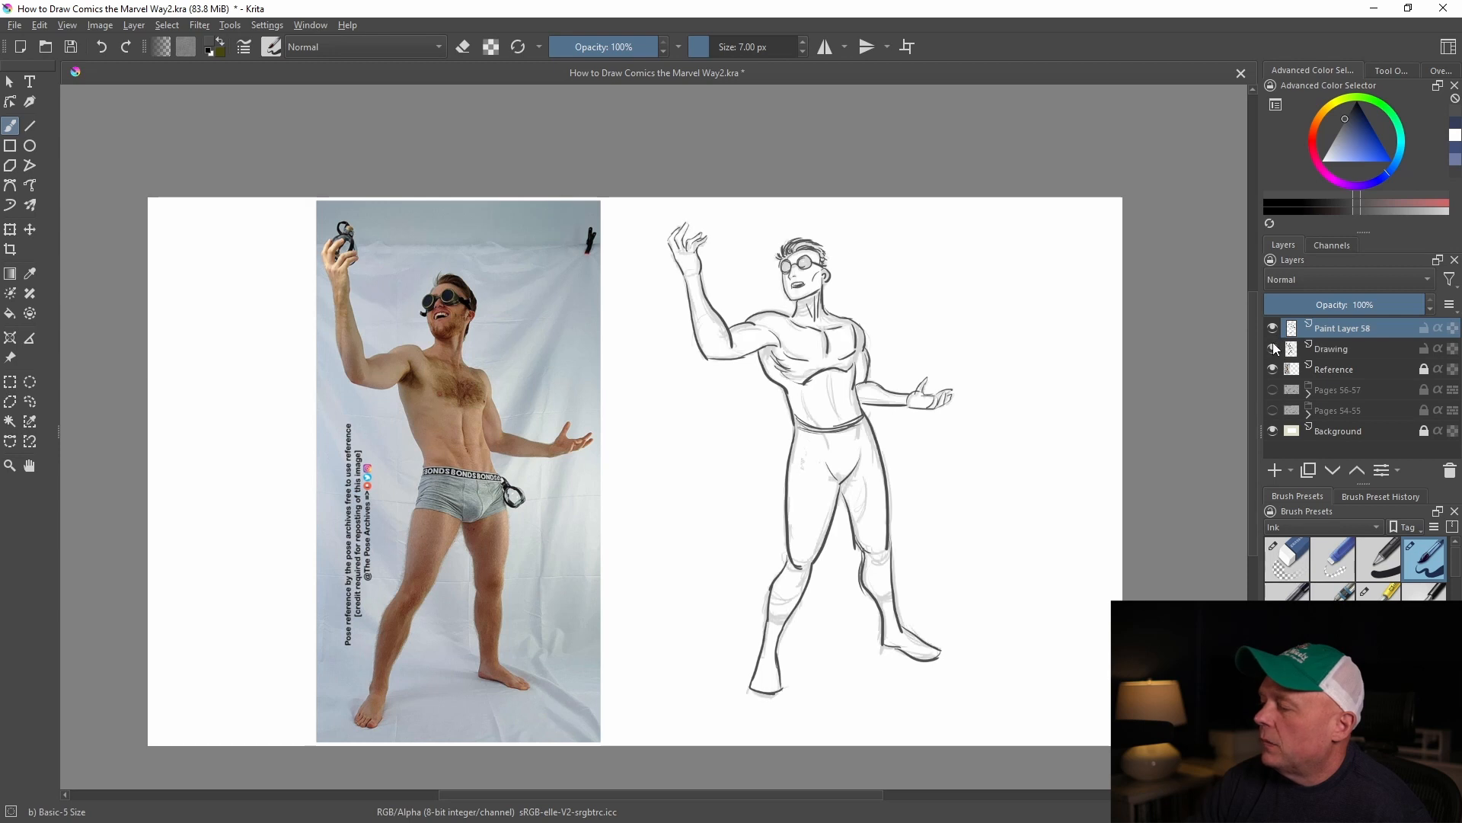
left_click(1273, 348)
left_click(1273, 348)
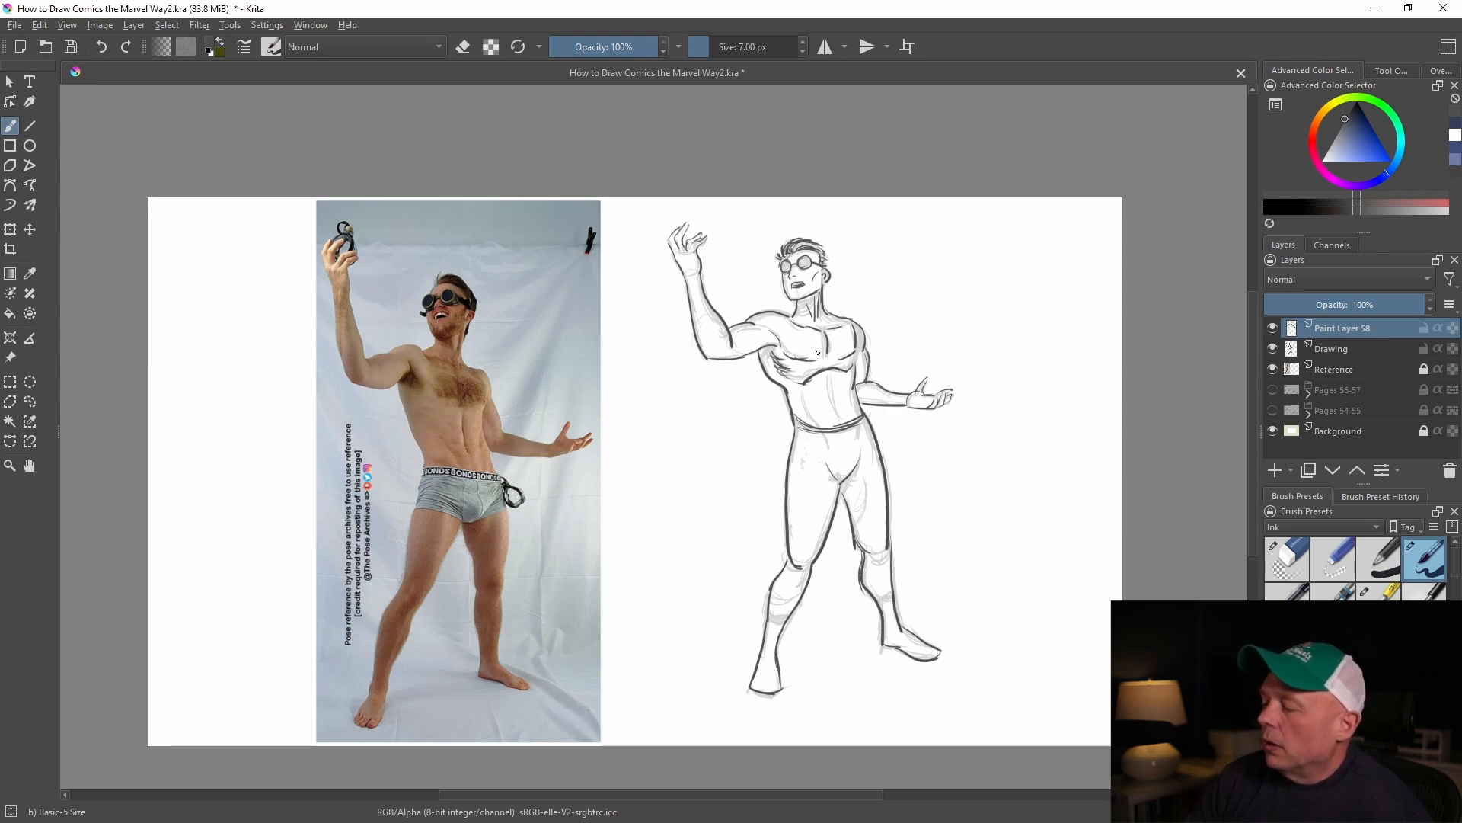
Draw the abdominal muscle lines below the rib cage, and check the line art with the Drawing layer briefly hidden
mouse_move(832, 373)
left_mouse_down()
mouse_move(840, 416)
mouse_move(817, 422)
left_mouse_up()
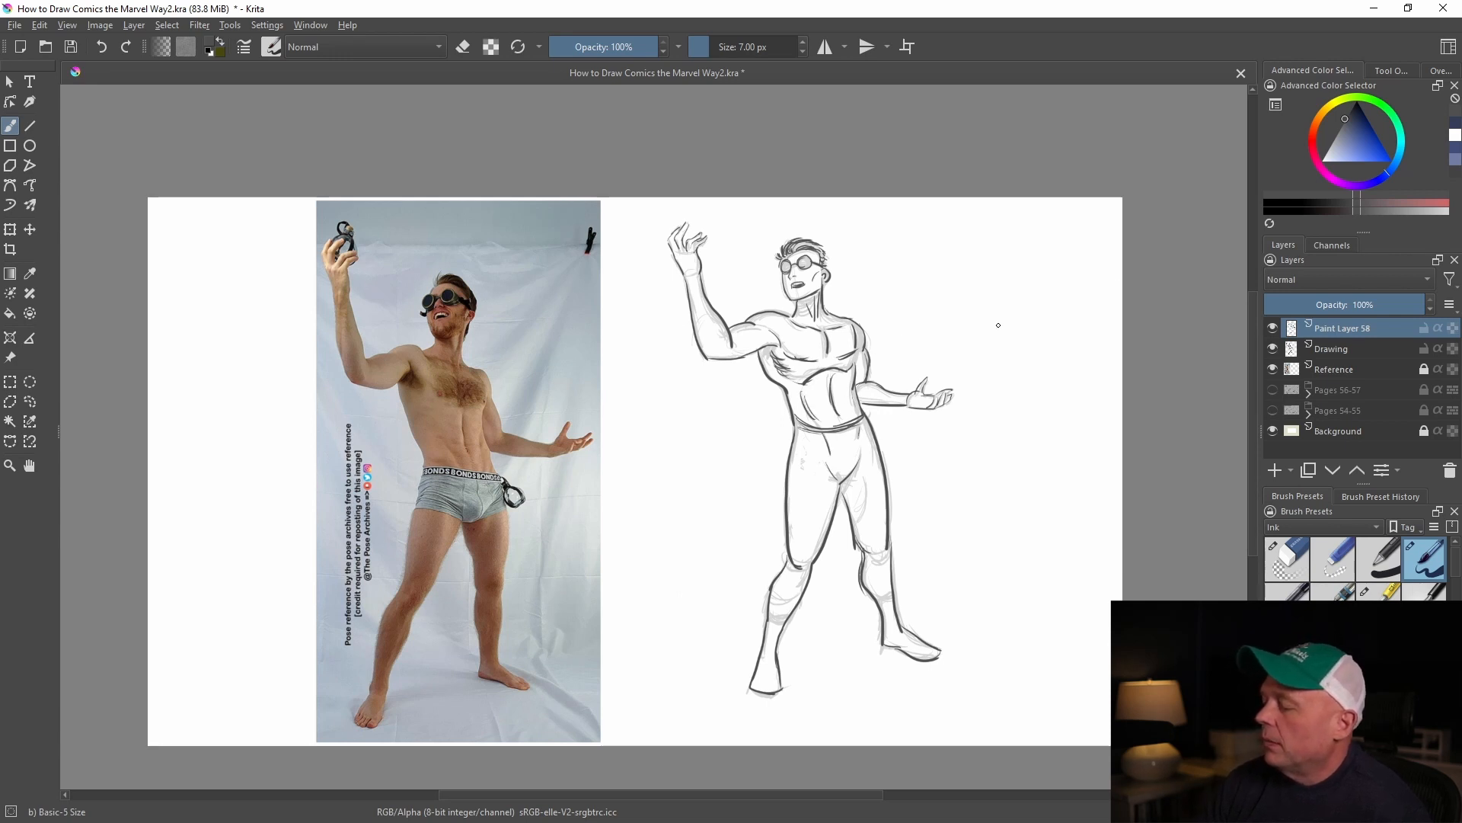
left_click(1273, 349)
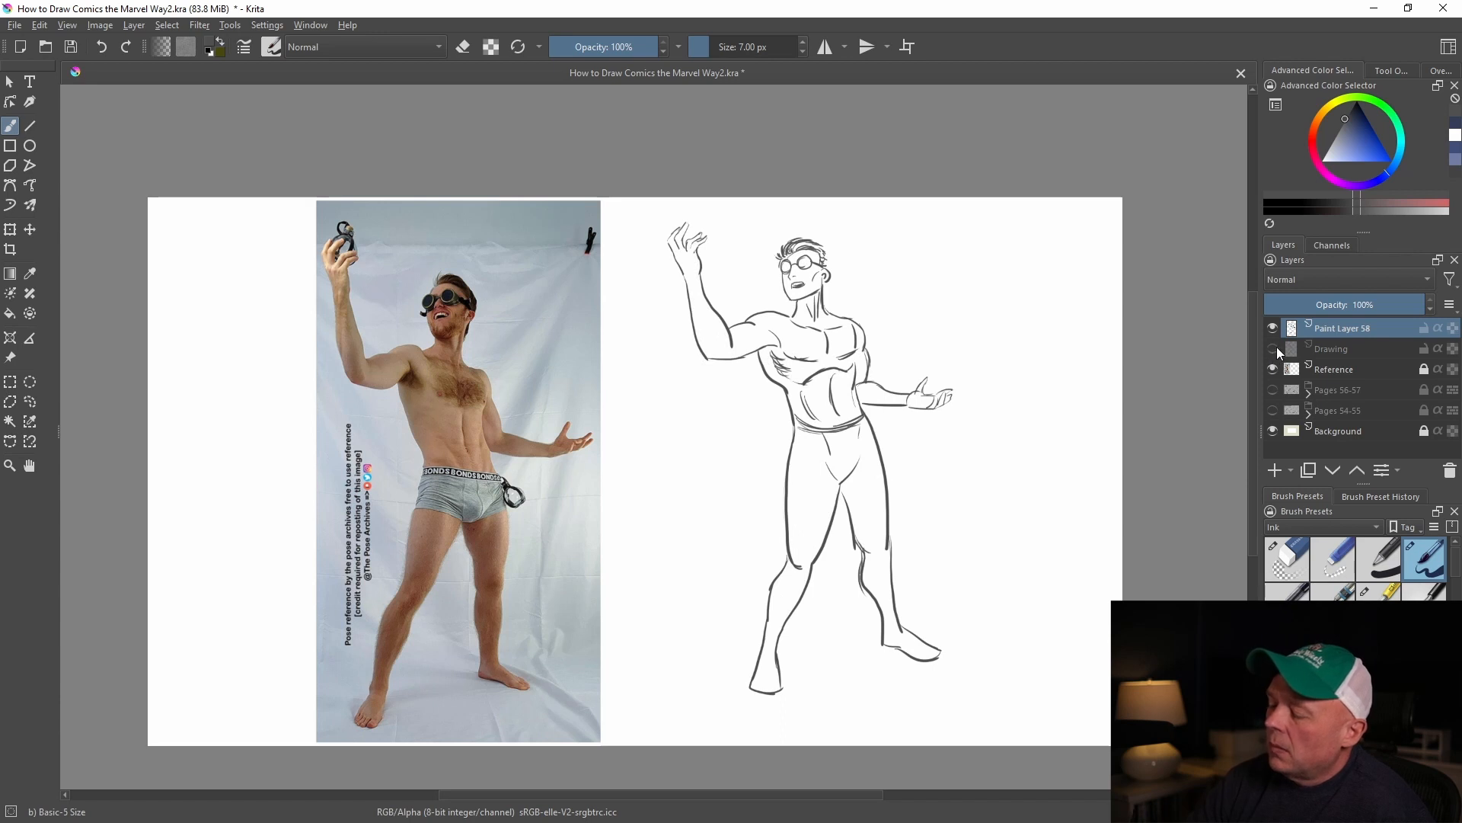
left_click(1275, 349)
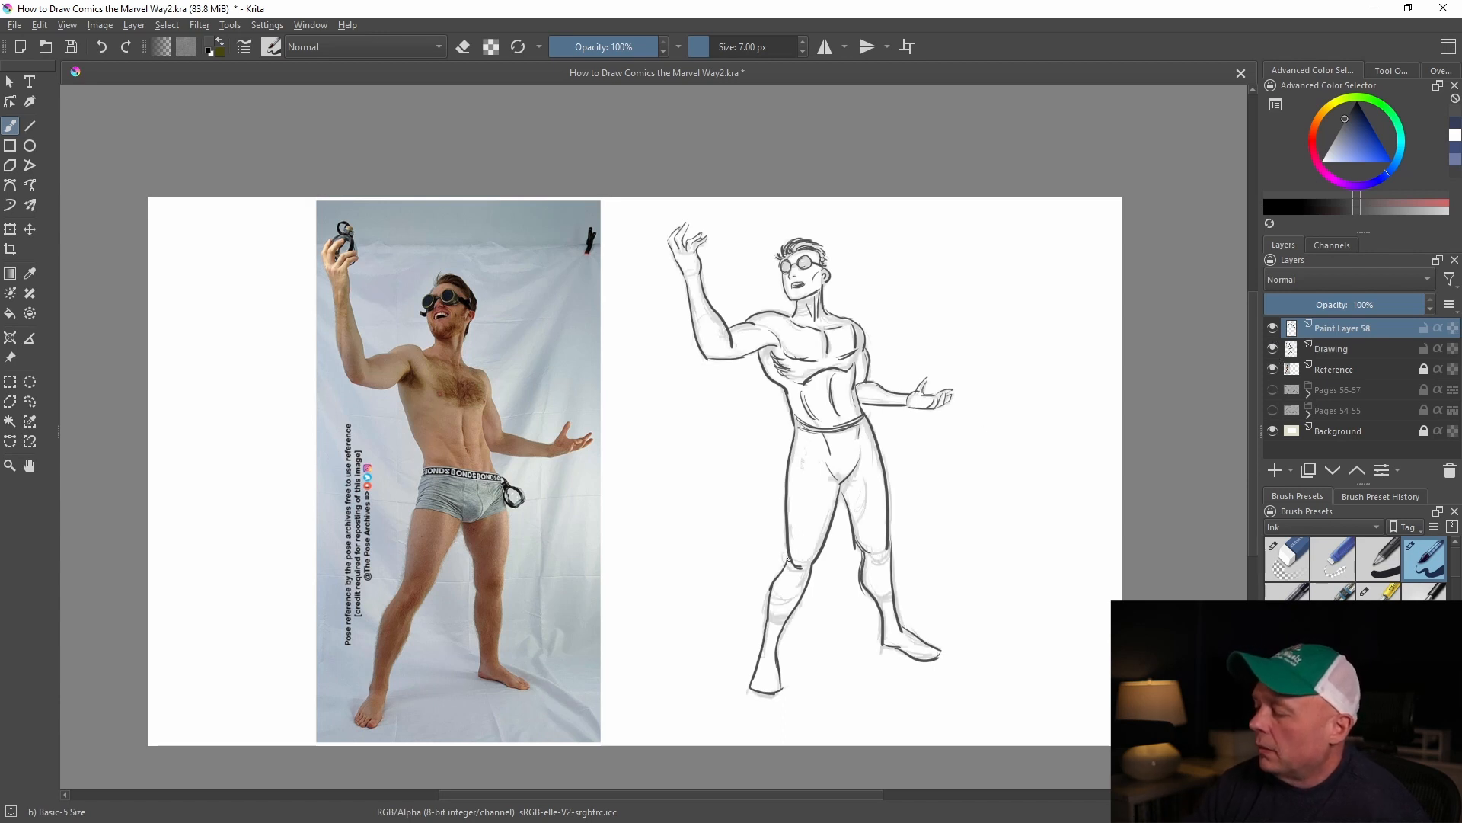